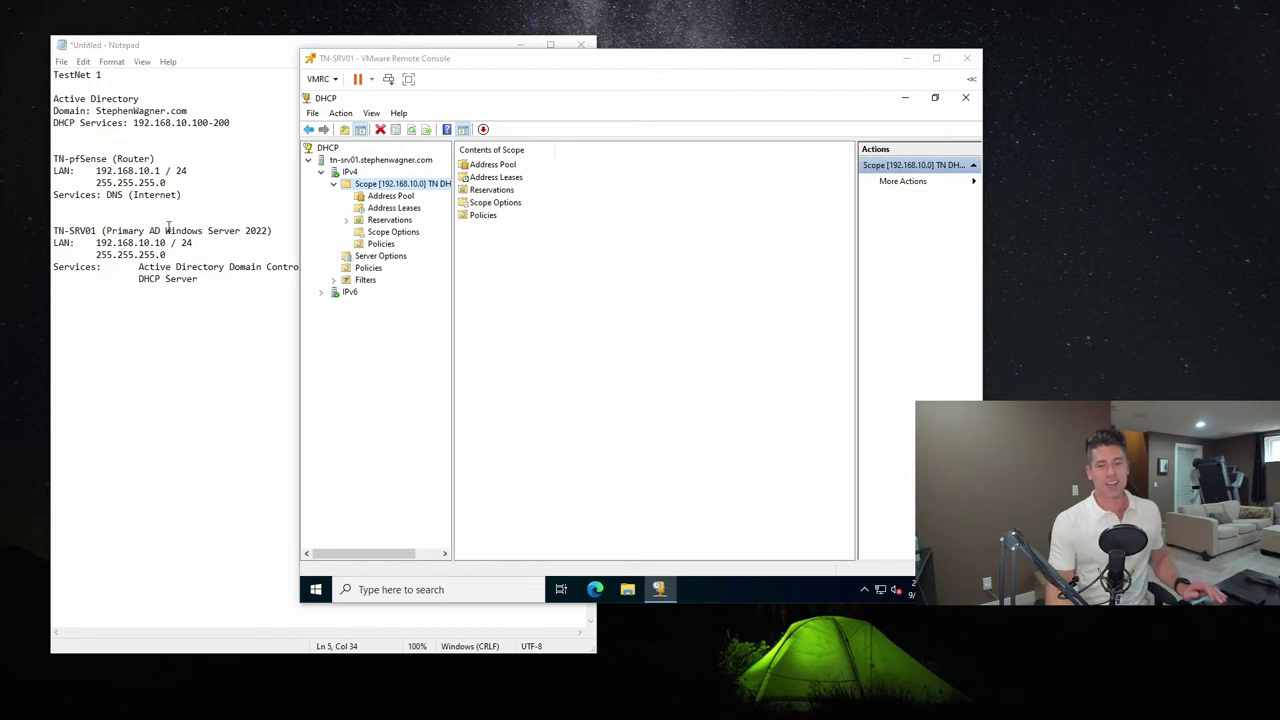
Bring the Notepad TestNet 1 network notes in front of the TN-SRV01 remote console
click(148, 340)
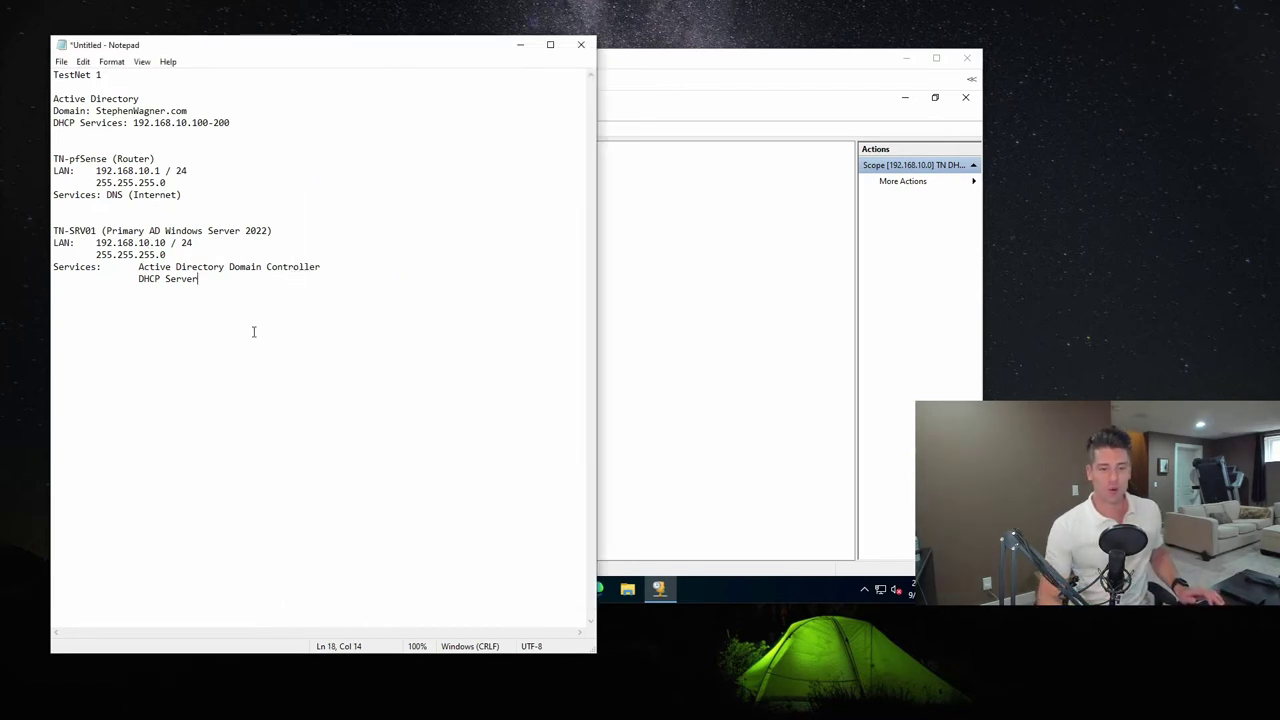
Add the heading 'TN-SRV02 (Member Server - Windows Server 2022)' below the DHCP Server line
key(Return)
key(Return)
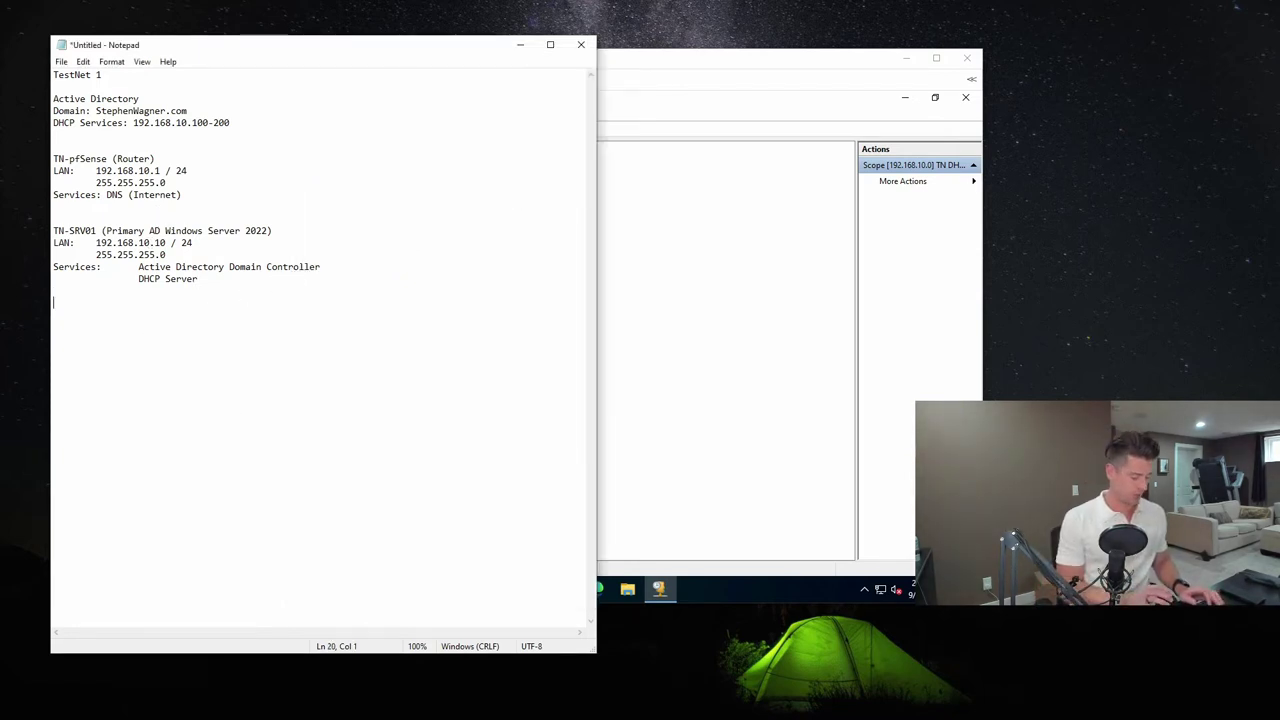
text(TN-SR)
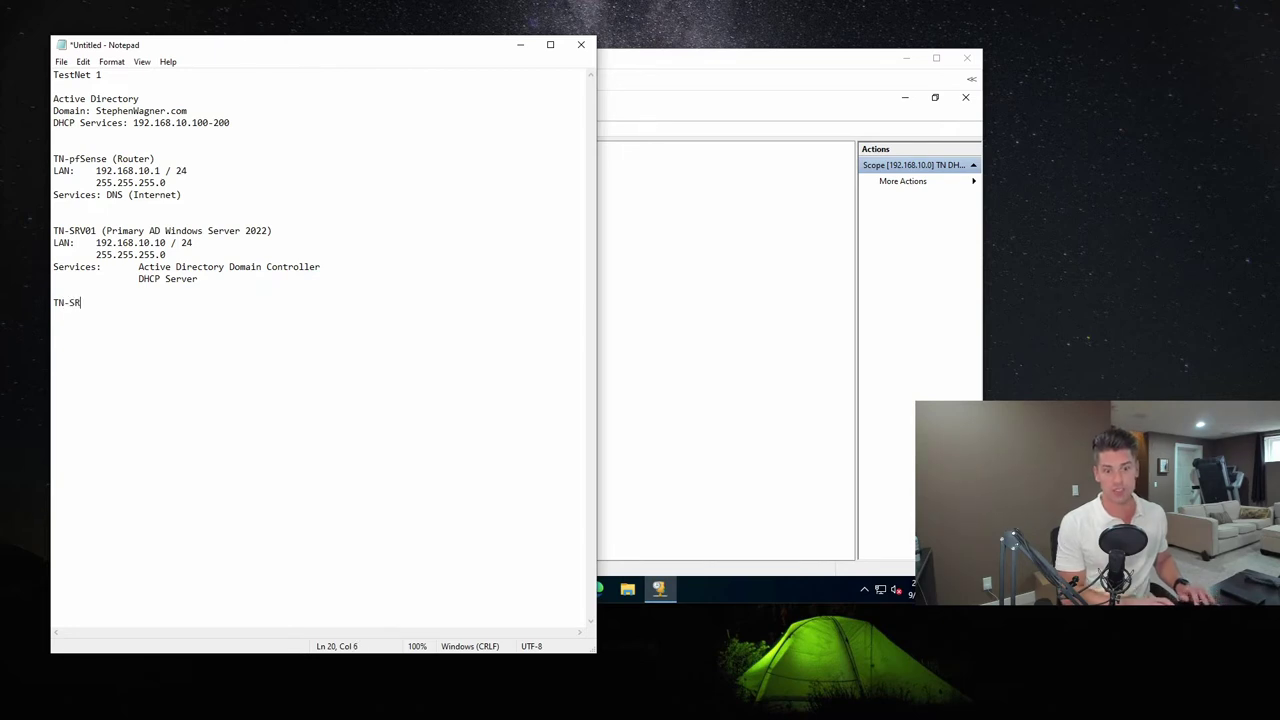
text(V02)
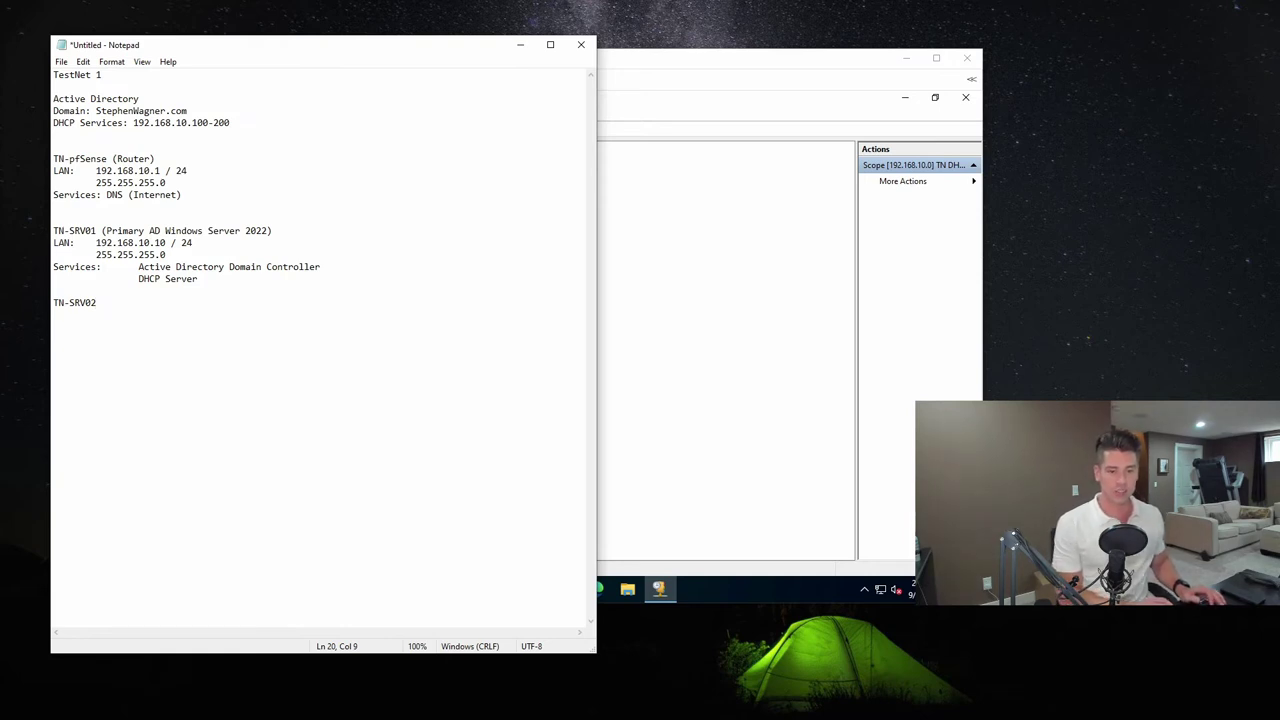
text( (Membver)
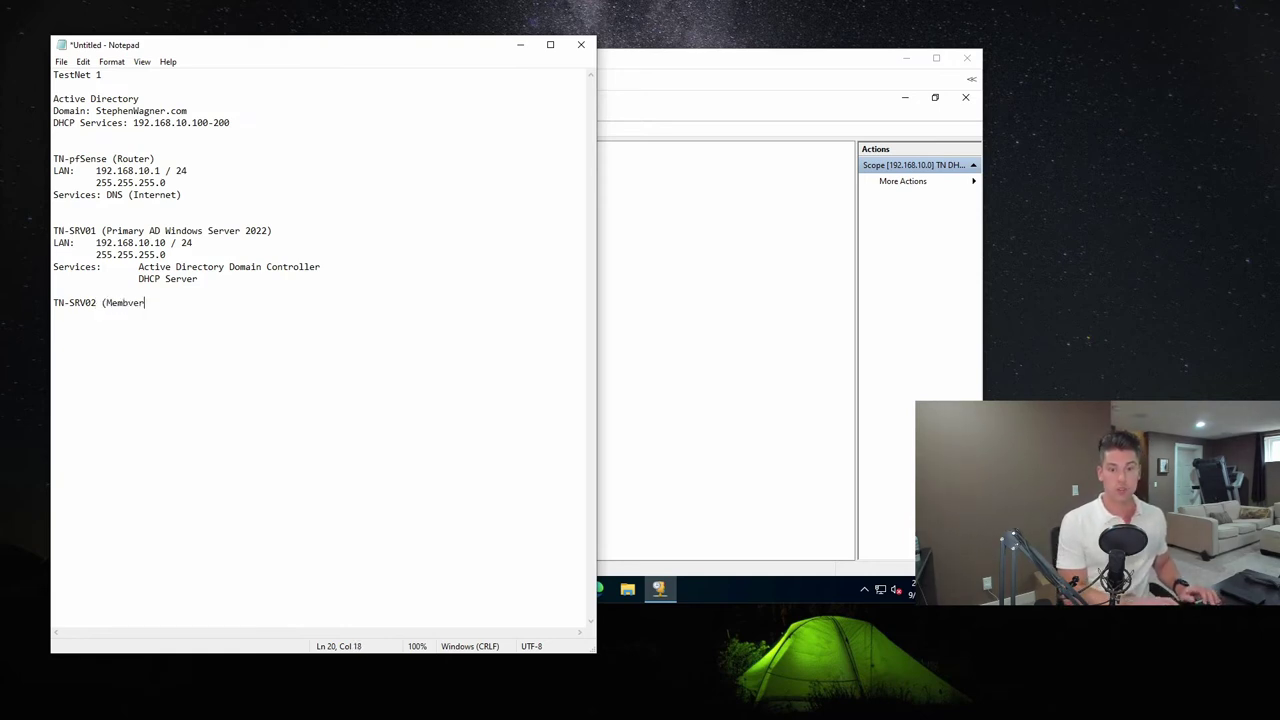
key(BackSpace)
key(BackSpace)
key(BackSpace)
text(er Server)
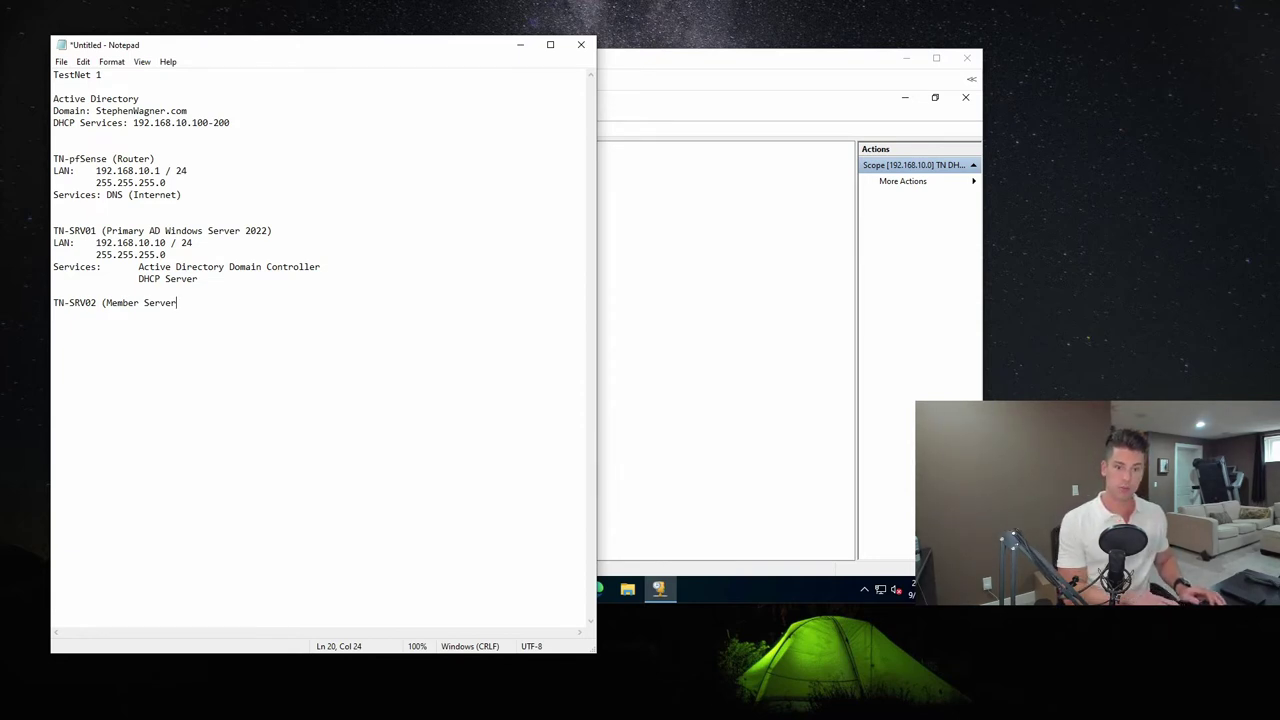
text(-SRV02 (Member Server )
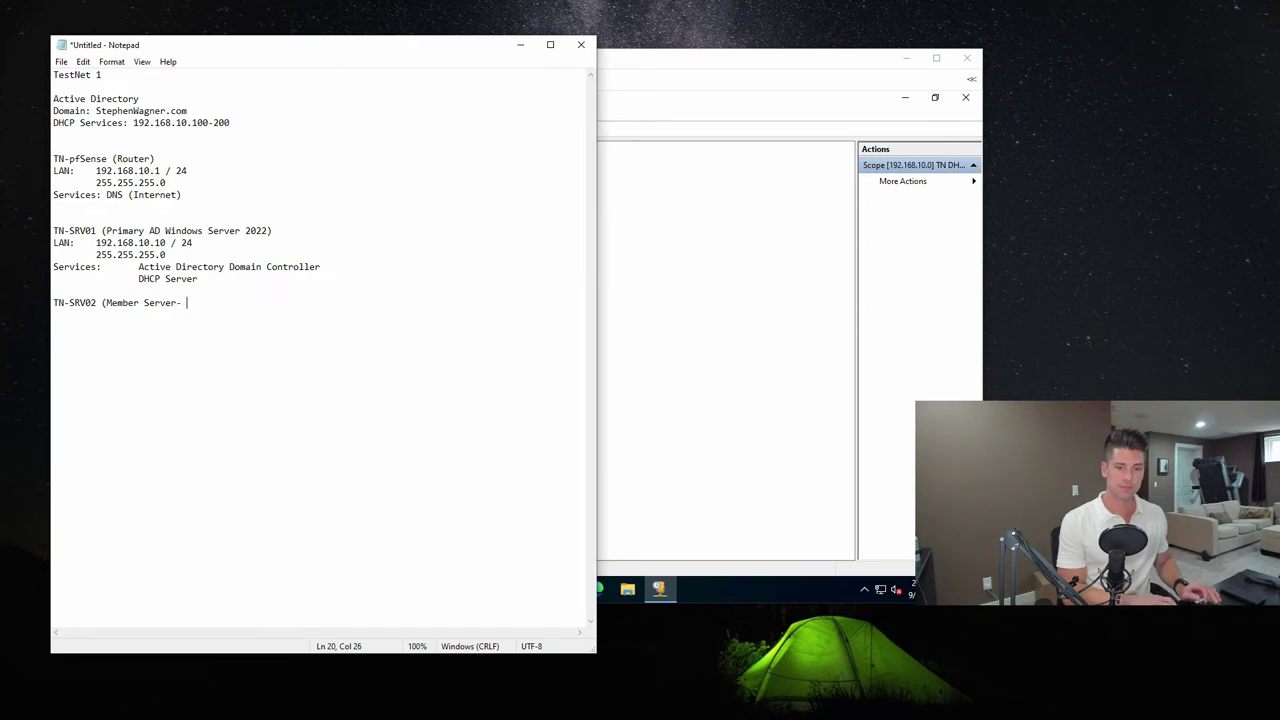
text(- Windows Ser)
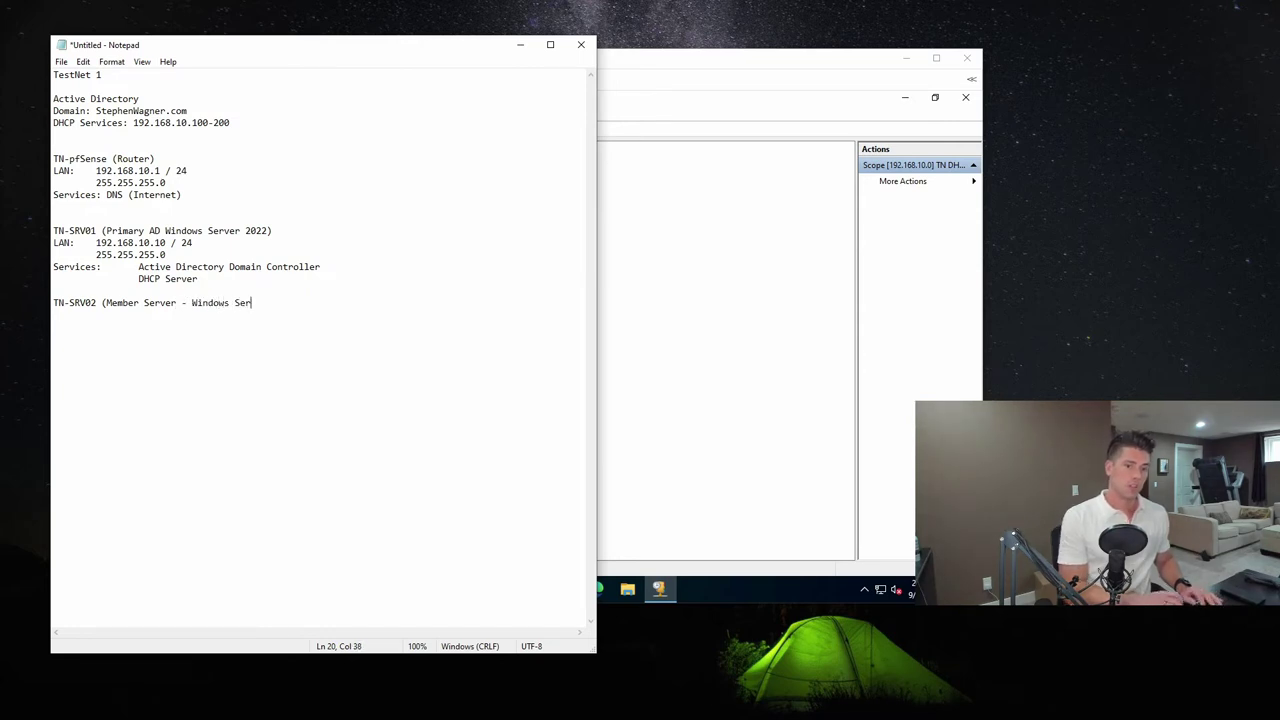
text(ver 2022)
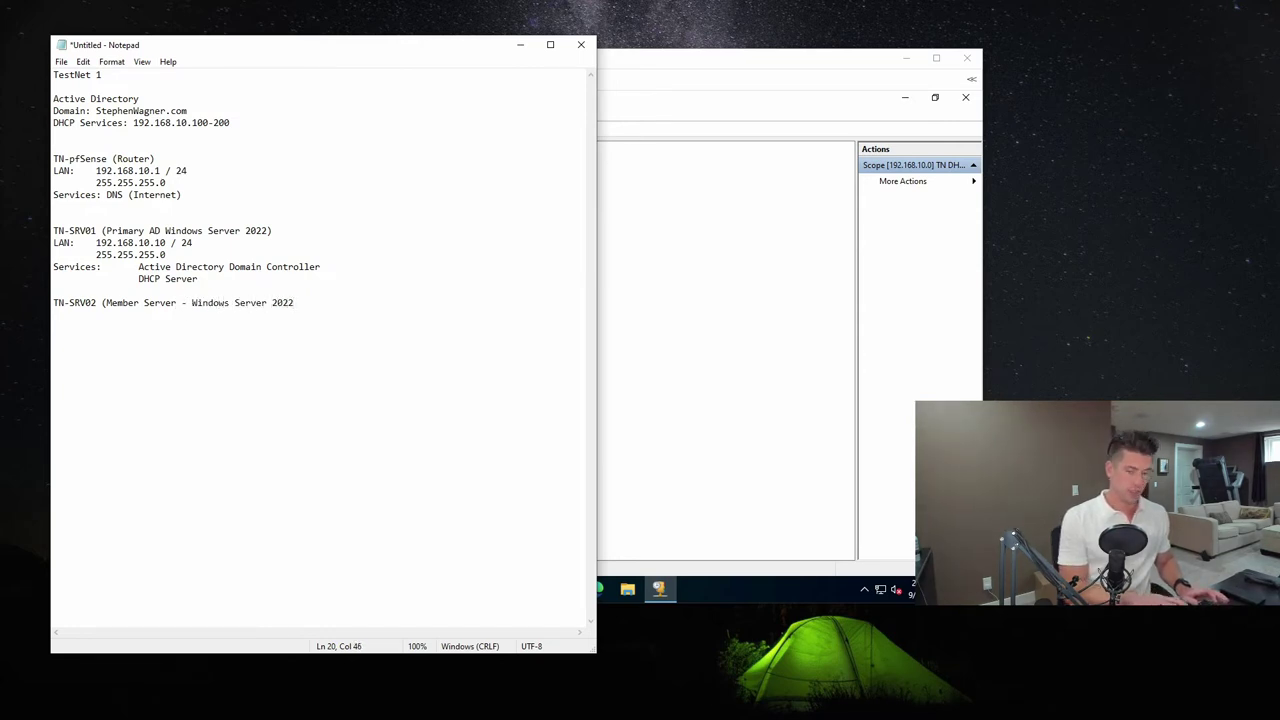
text())
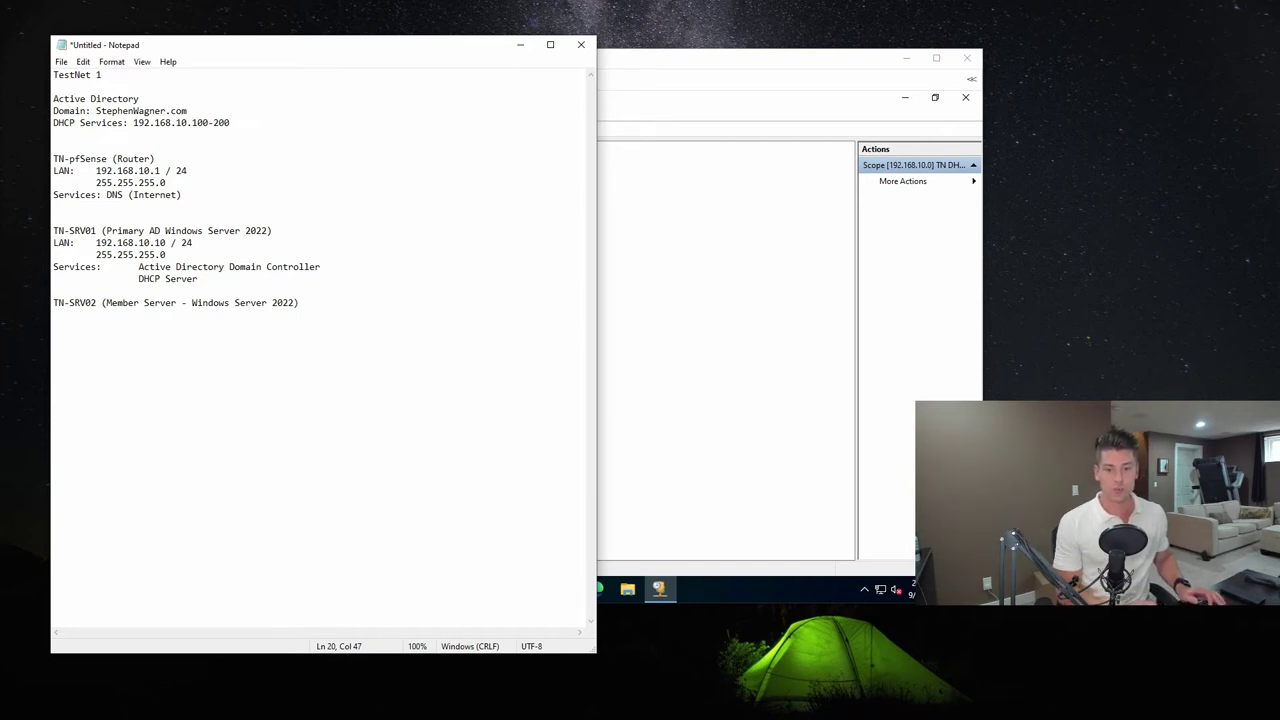
Add lines for LAN 192.168.10.11 / 24, mask 255.255.255.0 and Services: TBD under it
key(Return)
text(LAN:	)
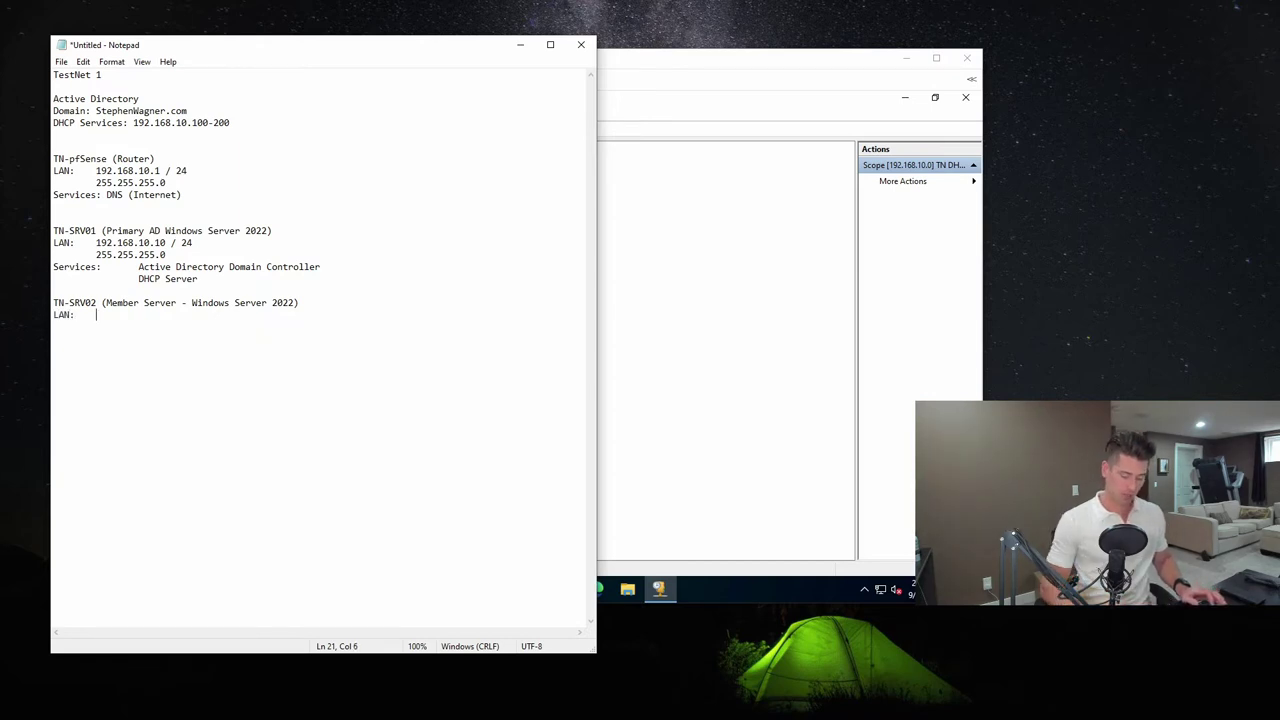
text(192.168)
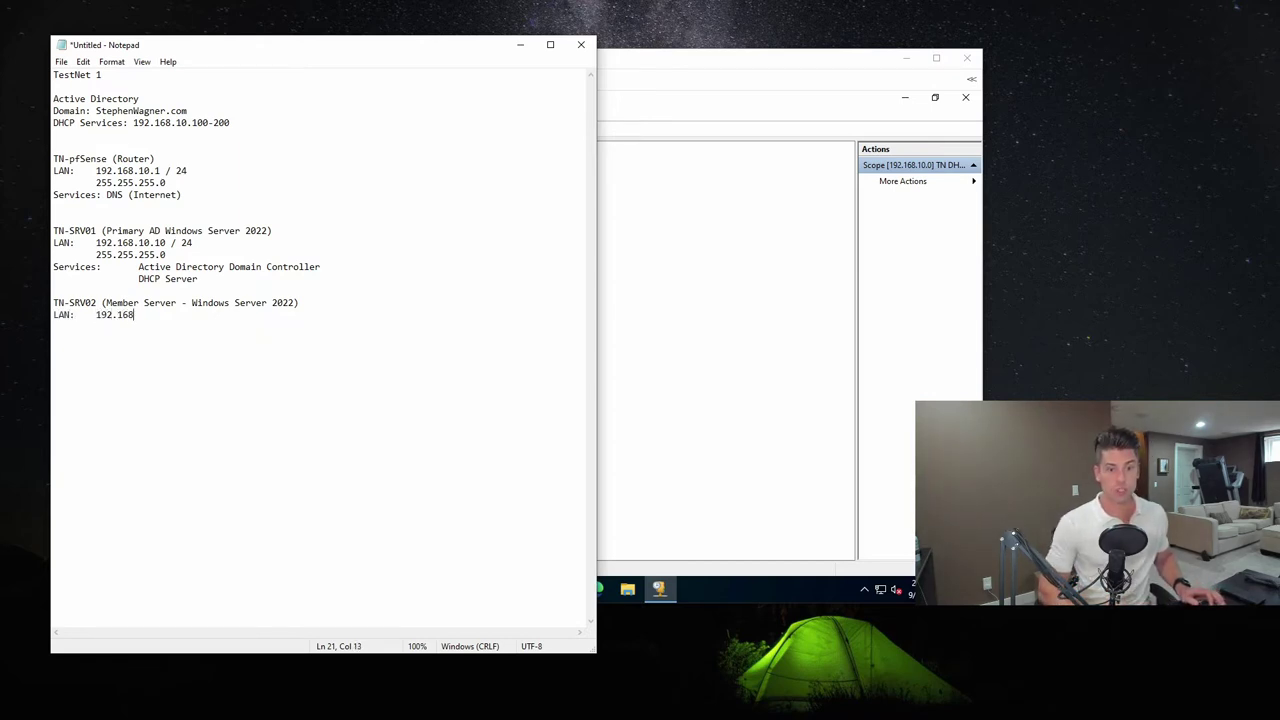
text(.10.11)
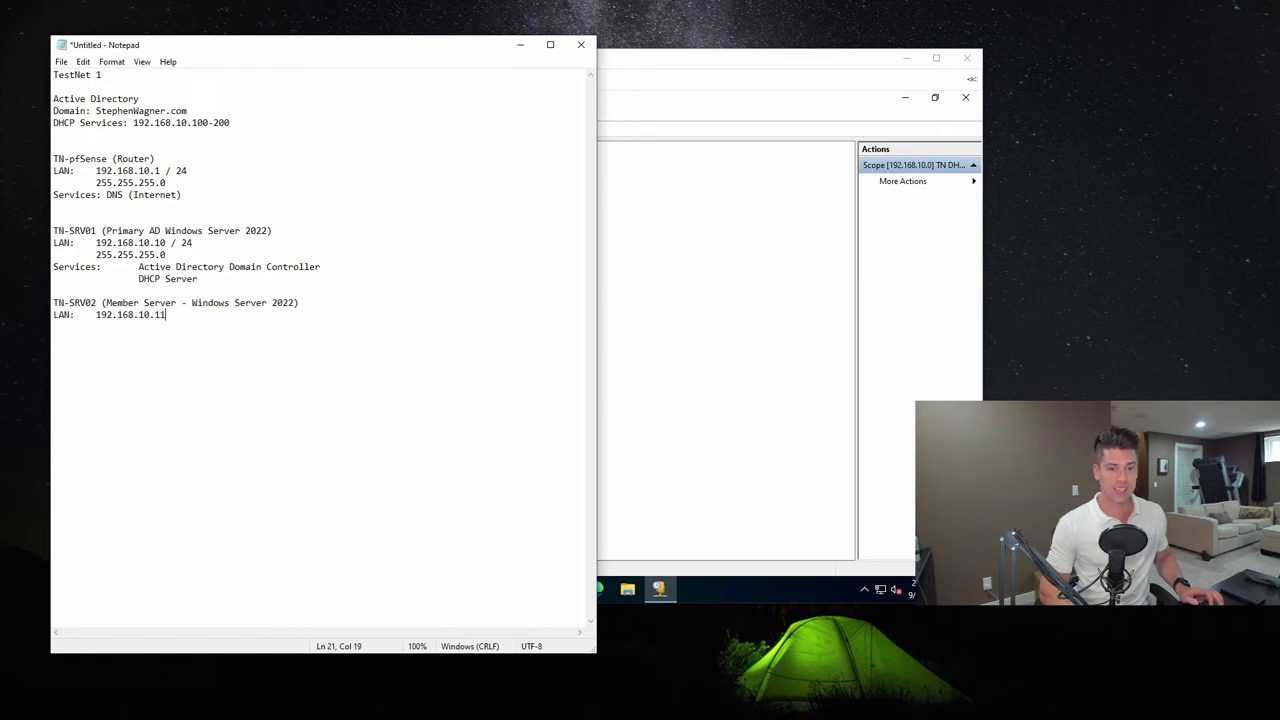
text( / 24)
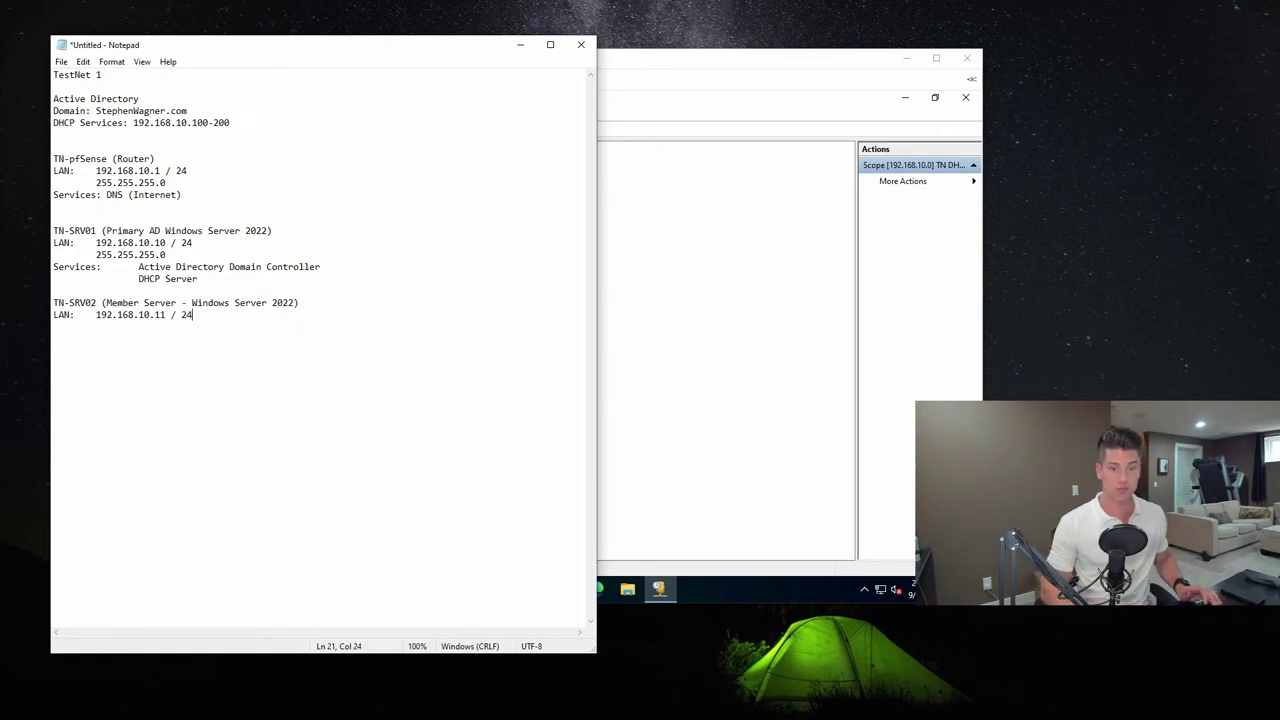
key(Return)
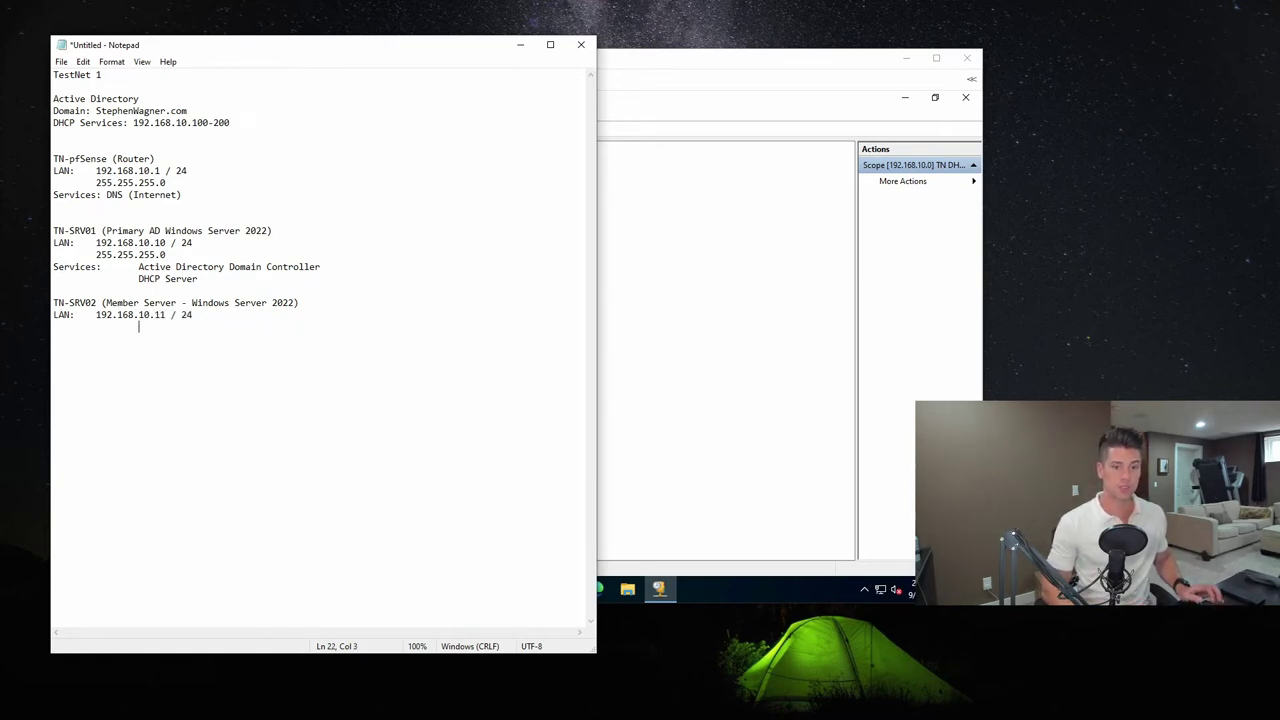
text(255.255.255.0)
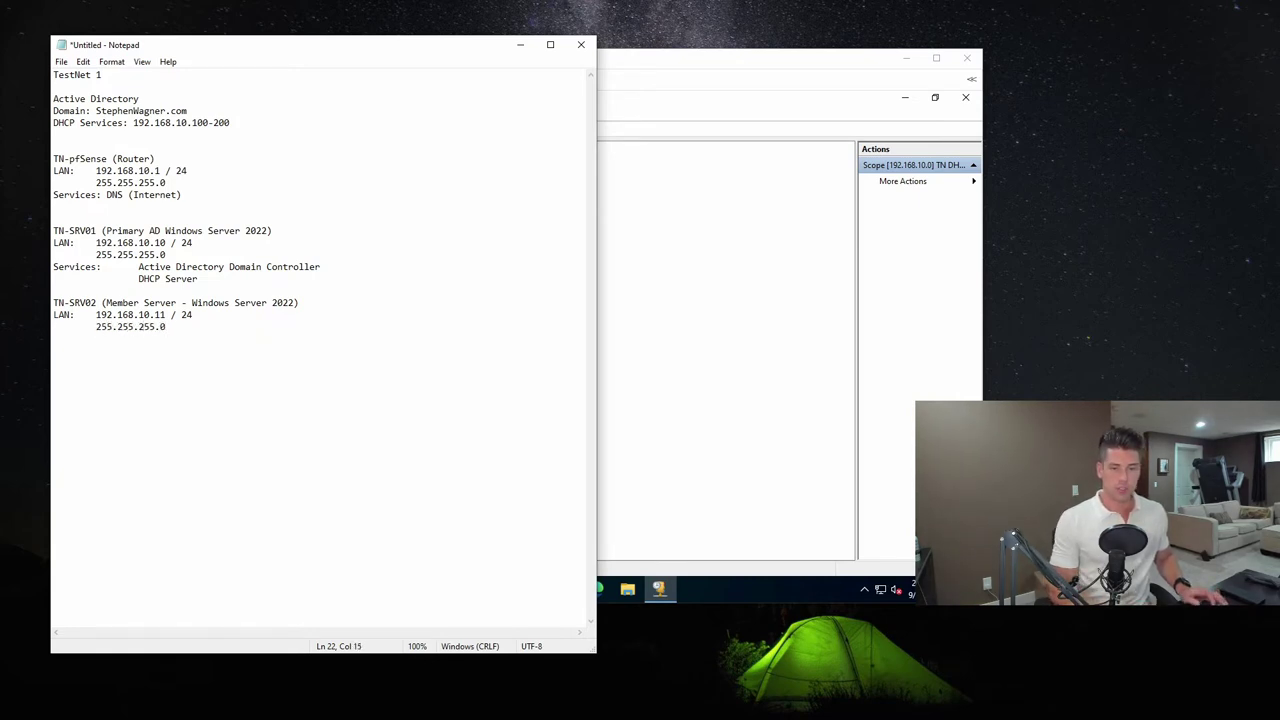
key(Return)
text(Services:)
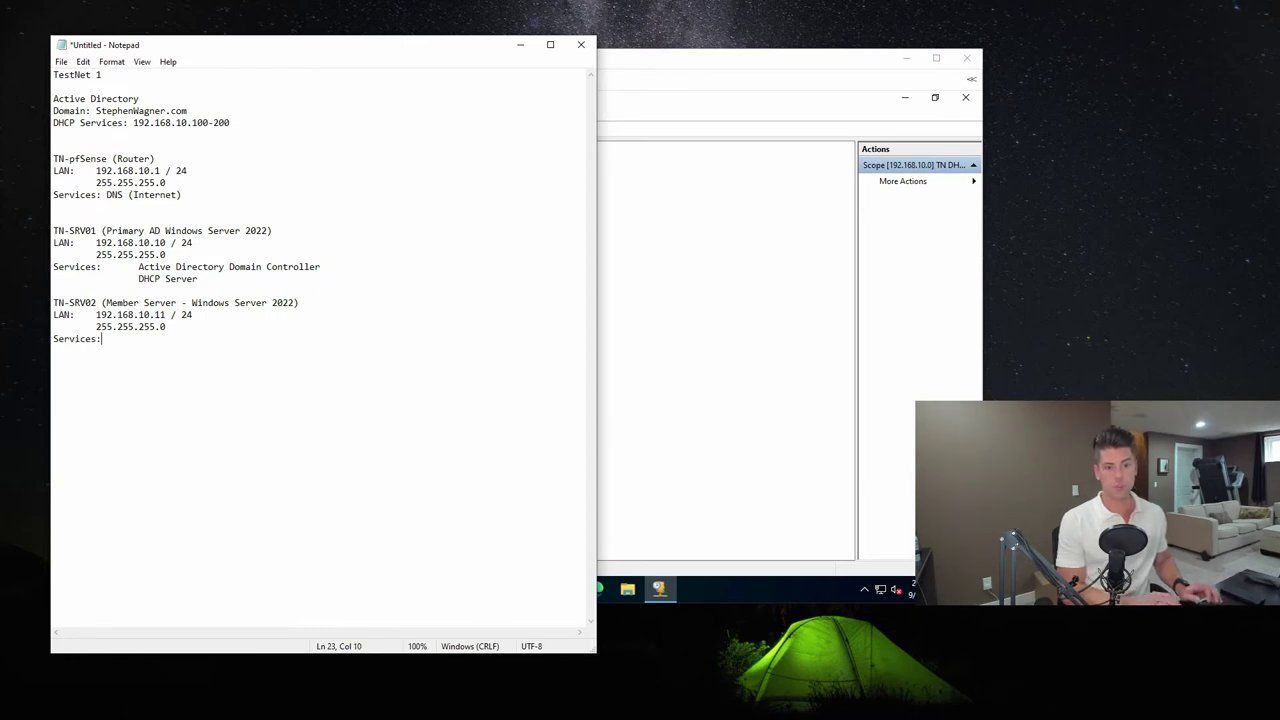
key(Tab)
text(TBD)
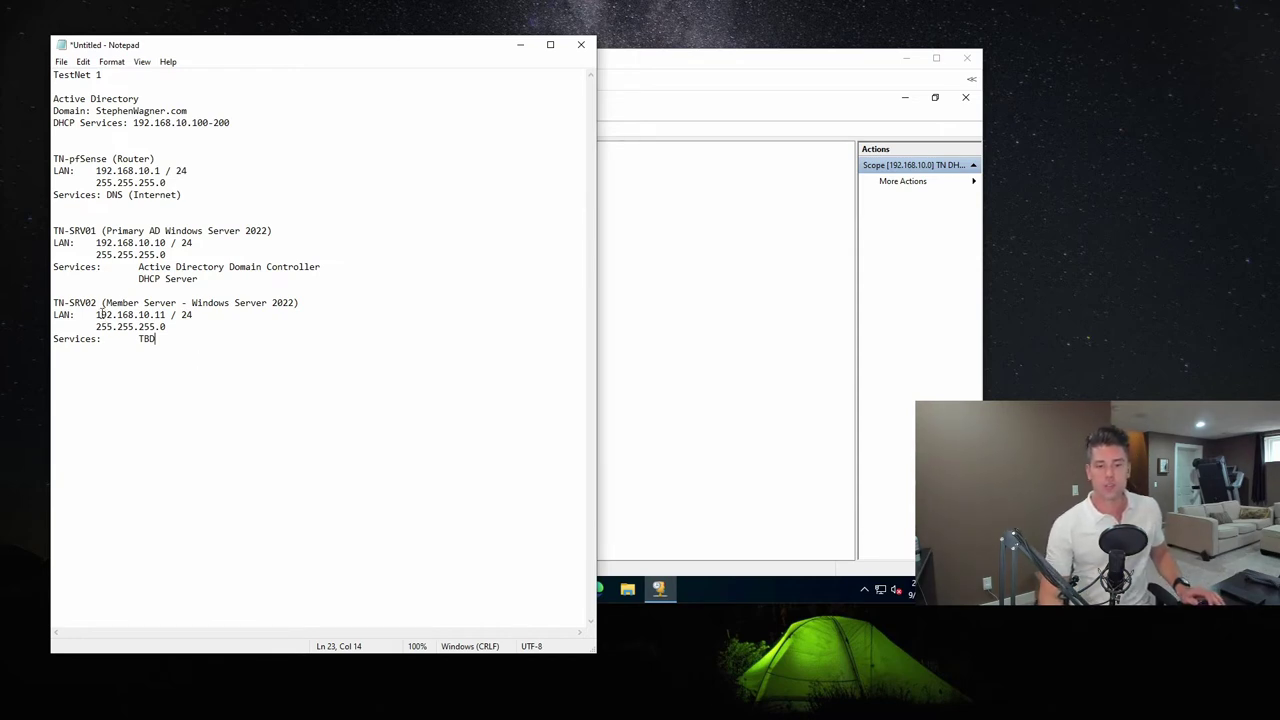
Select the 11 host number in TN-SRV02's 192.168.10.11 address
drag(167, 315, 154, 315)
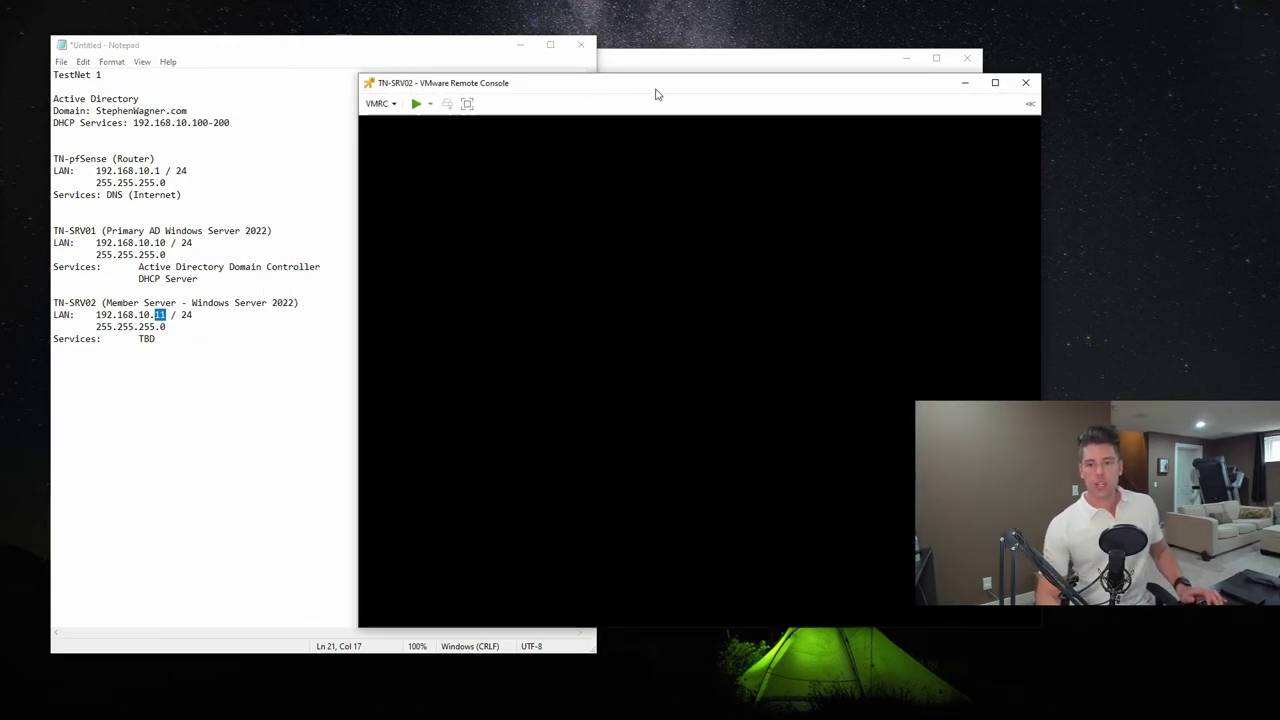
Open TN-SRV02's virtual machine settings and review the processor, hard disk and CD/DVD entries
click(379, 103)
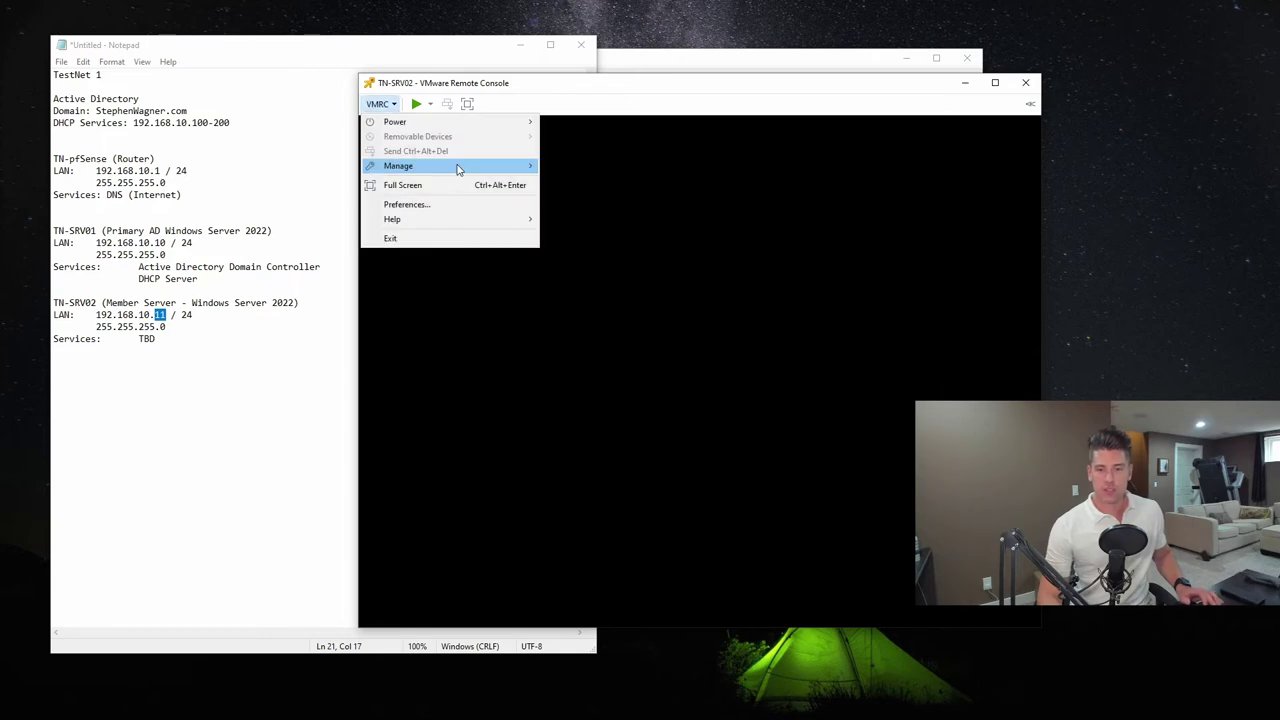
mouse_move(466, 172)
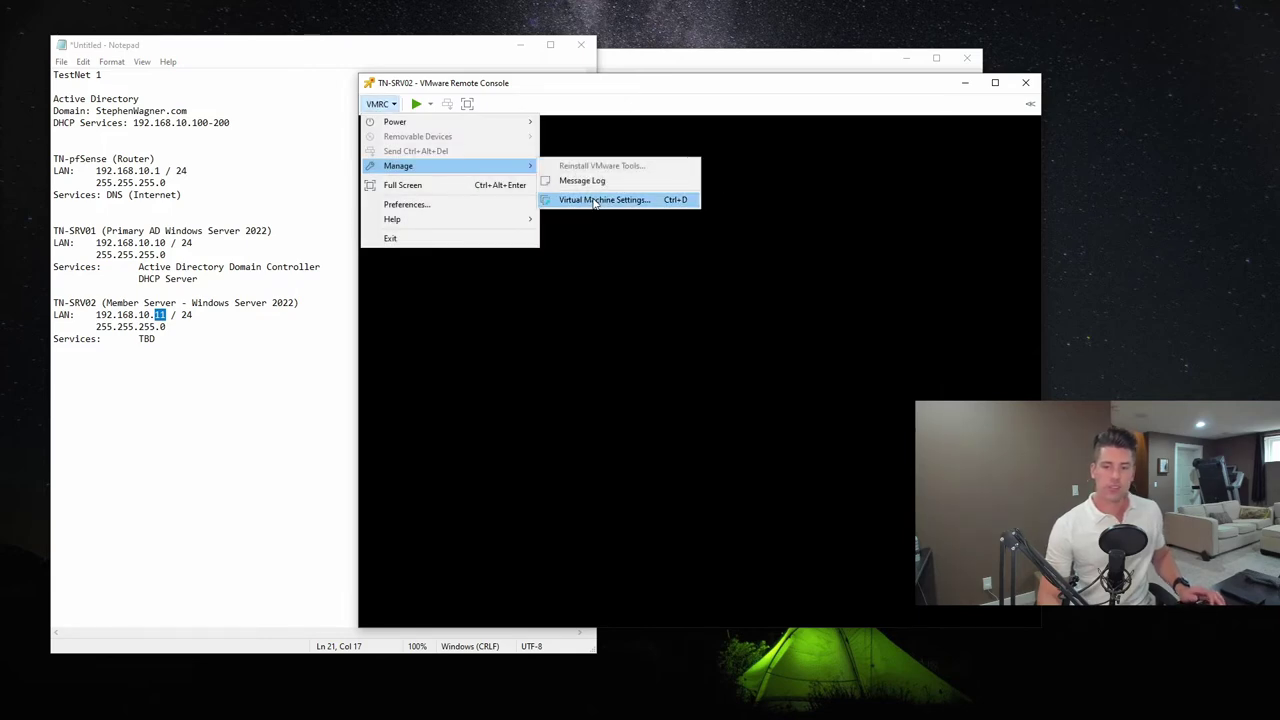
click(650, 198)
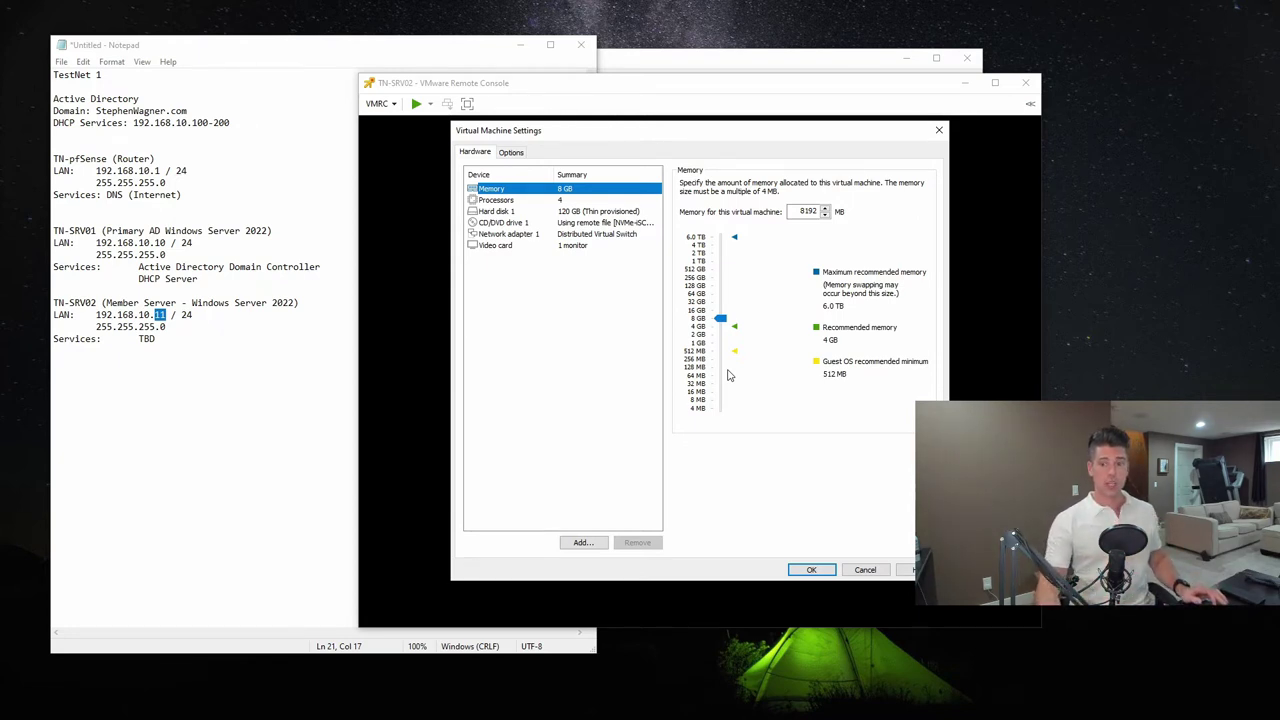
click(558, 201)
click(594, 212)
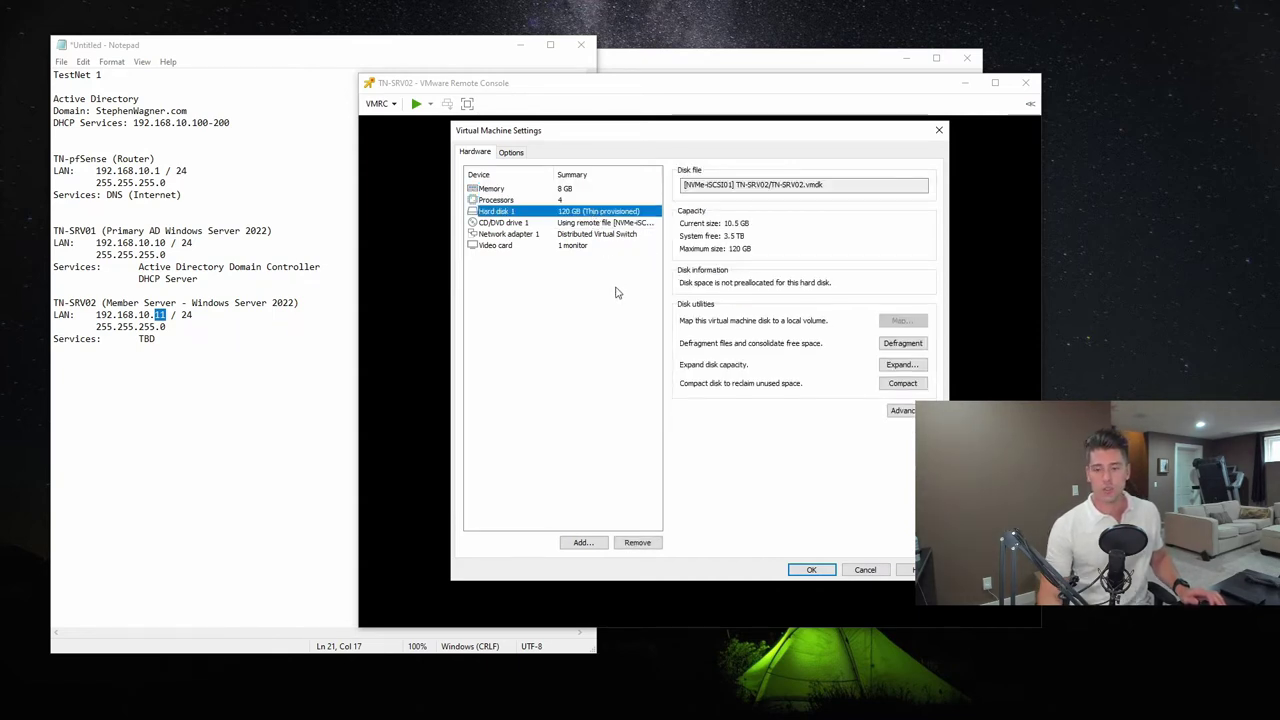
click(533, 223)
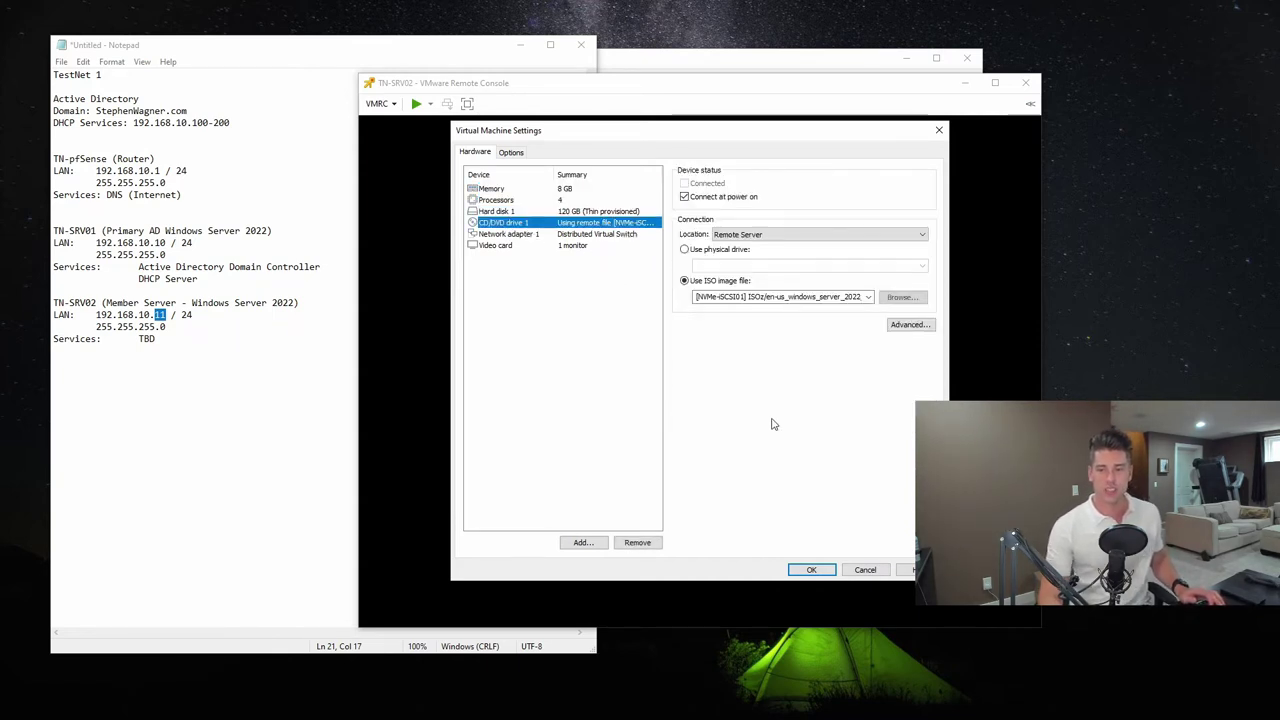
Try a physical CD/DVD drive, then revert to the ISO image connected at power on
click(842, 296)
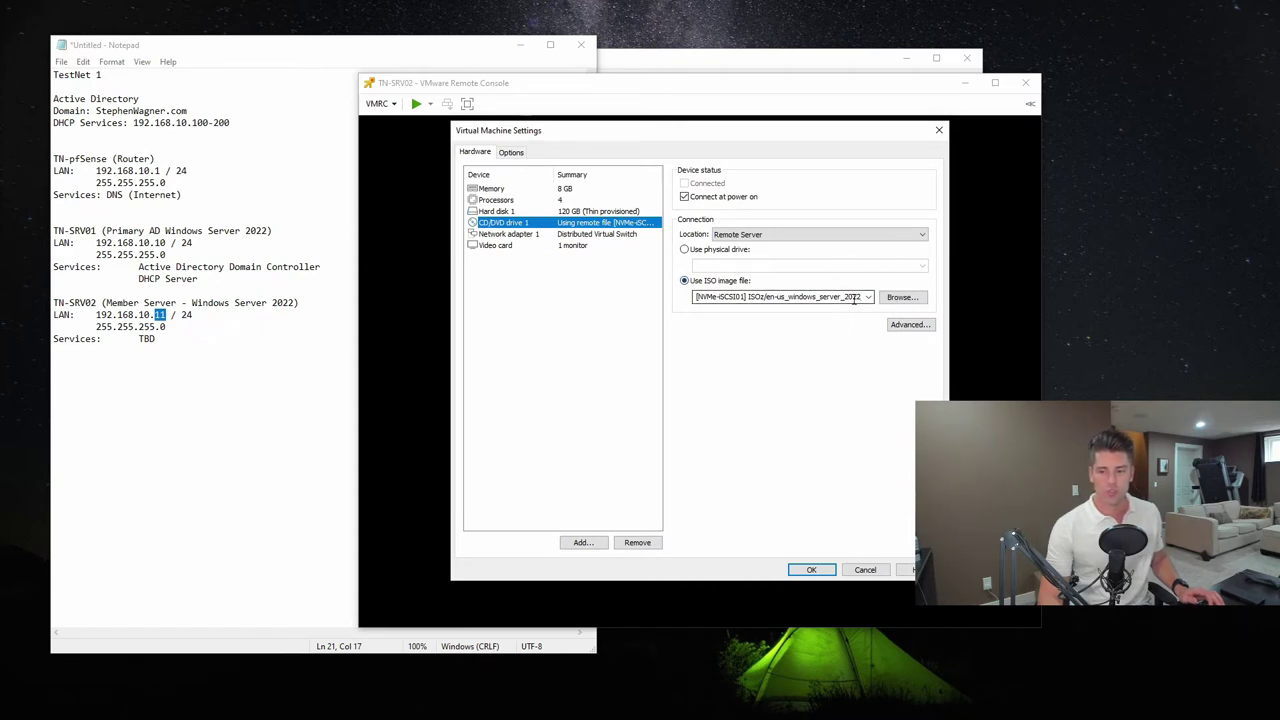
click(684, 250)
click(684, 196)
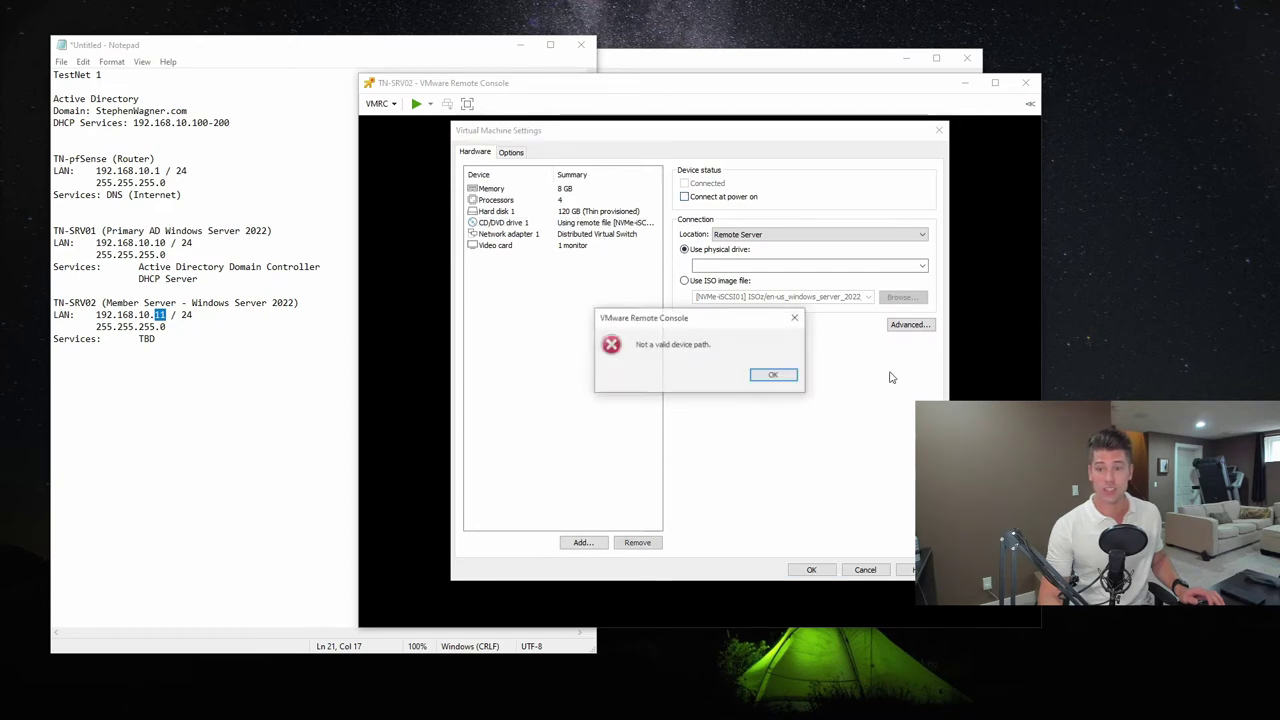
click(601, 235)
click(773, 377)
click(708, 199)
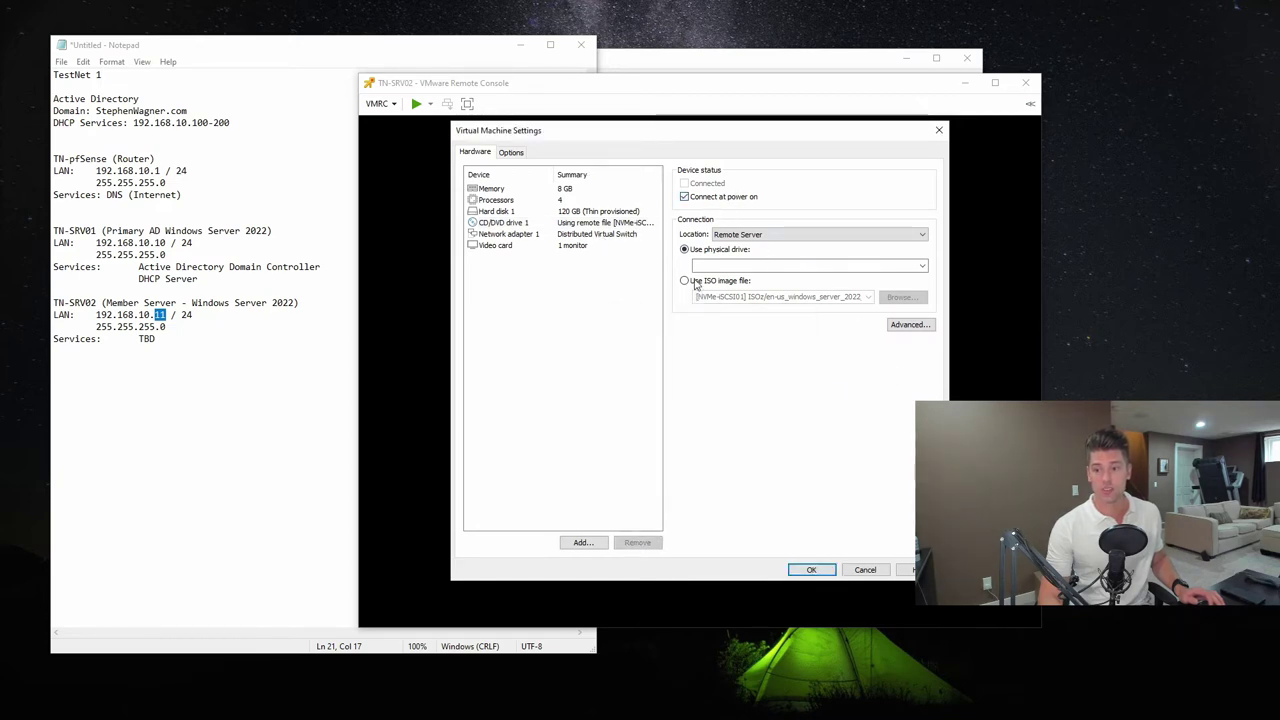
click(693, 281)
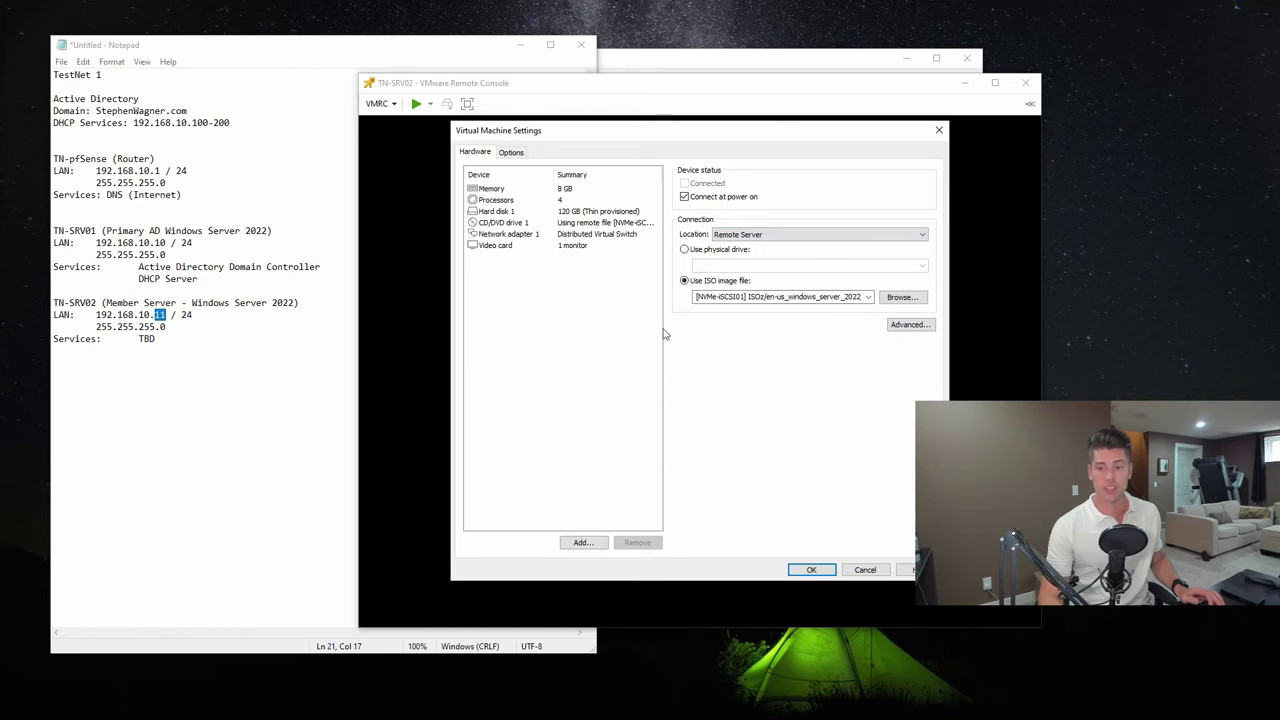
Confirm Network adapter 1 on TestNET1-dvPG, save the settings and power on the VM
click(535, 234)
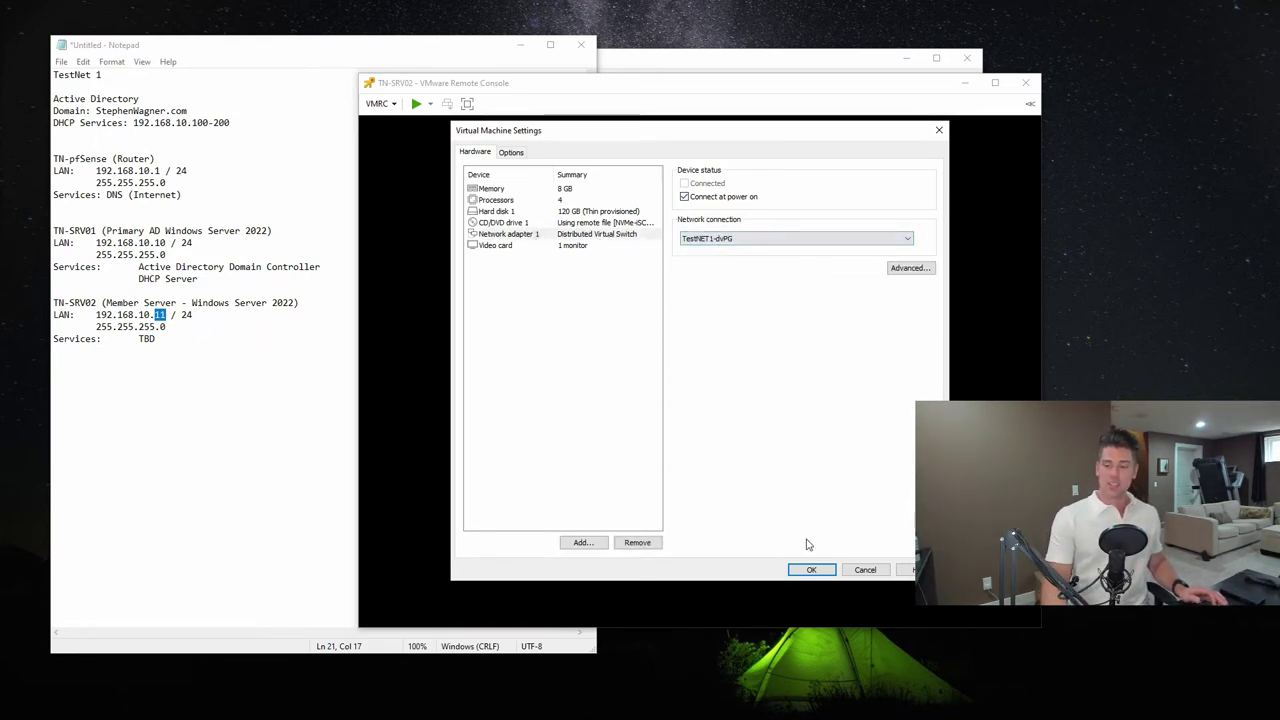
click(811, 569)
click(418, 103)
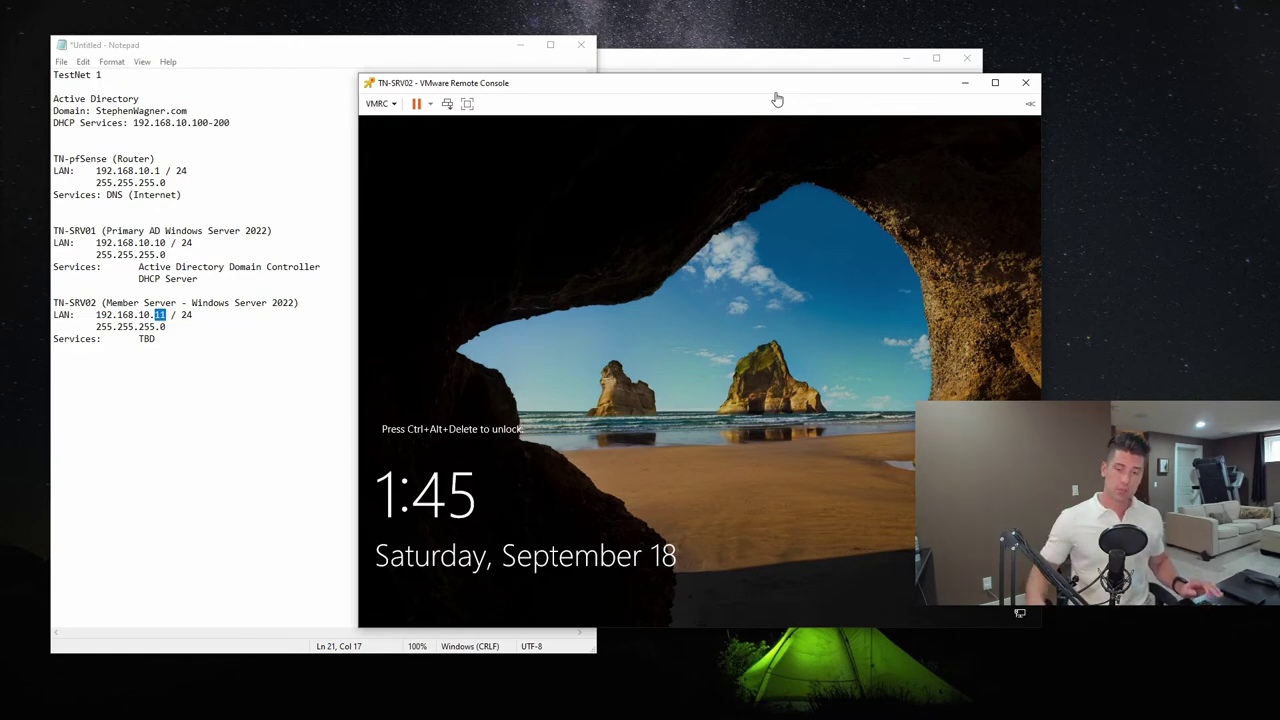
Open the remote console menu once TN-SRV02 reaches the Windows lock screen
click(381, 104)
Send Ctrl+Alt+Del, sign in as Administrator, and permanently dismiss the Windows Admin Center tip
click(455, 155)
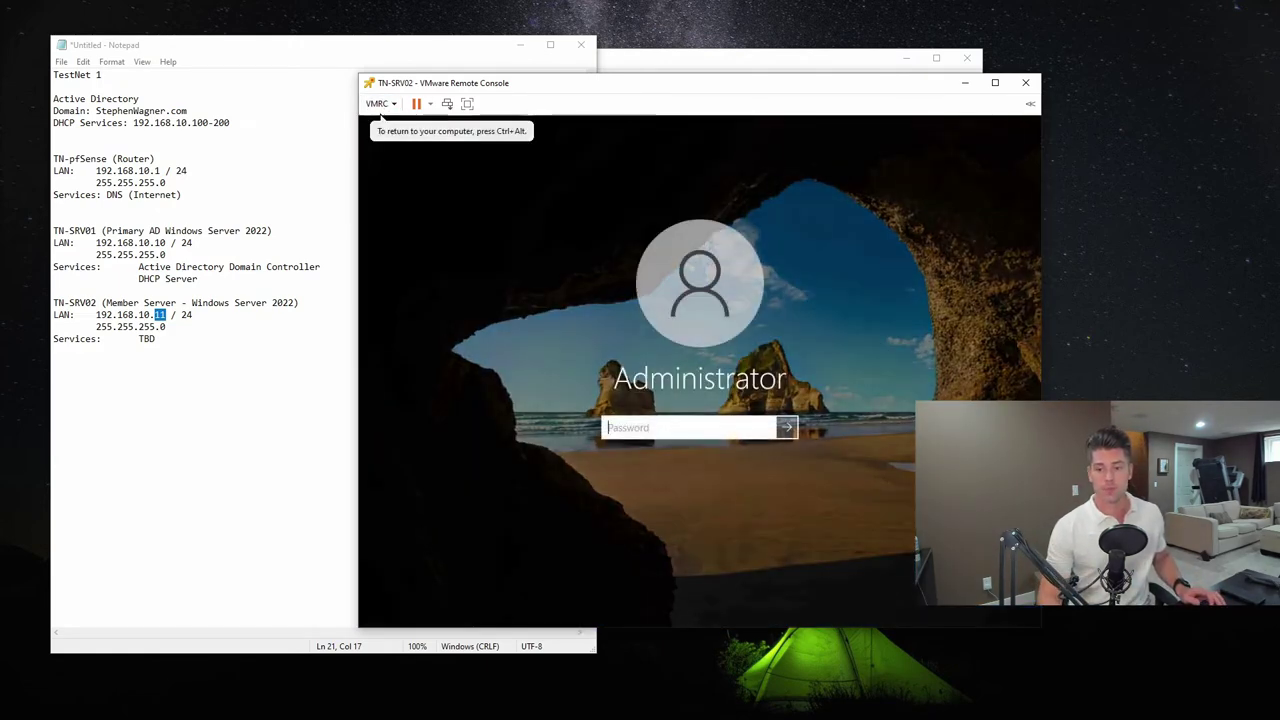
text(********)
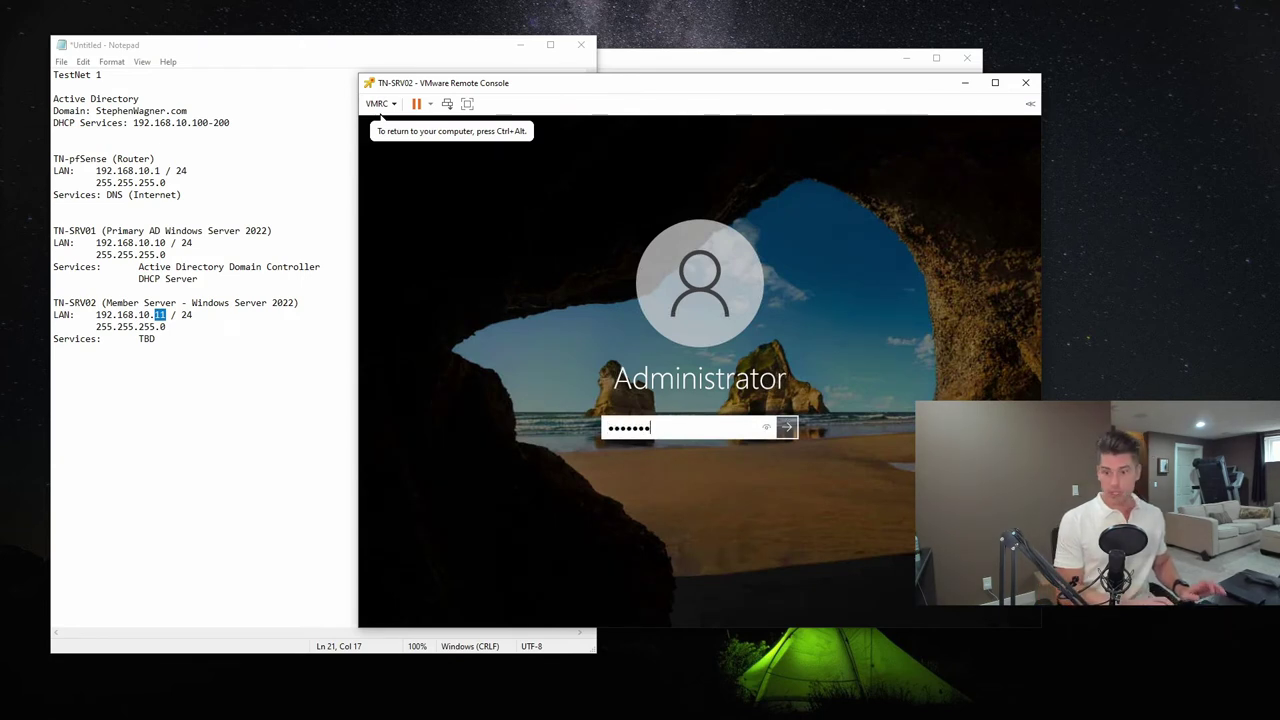
key(Return)
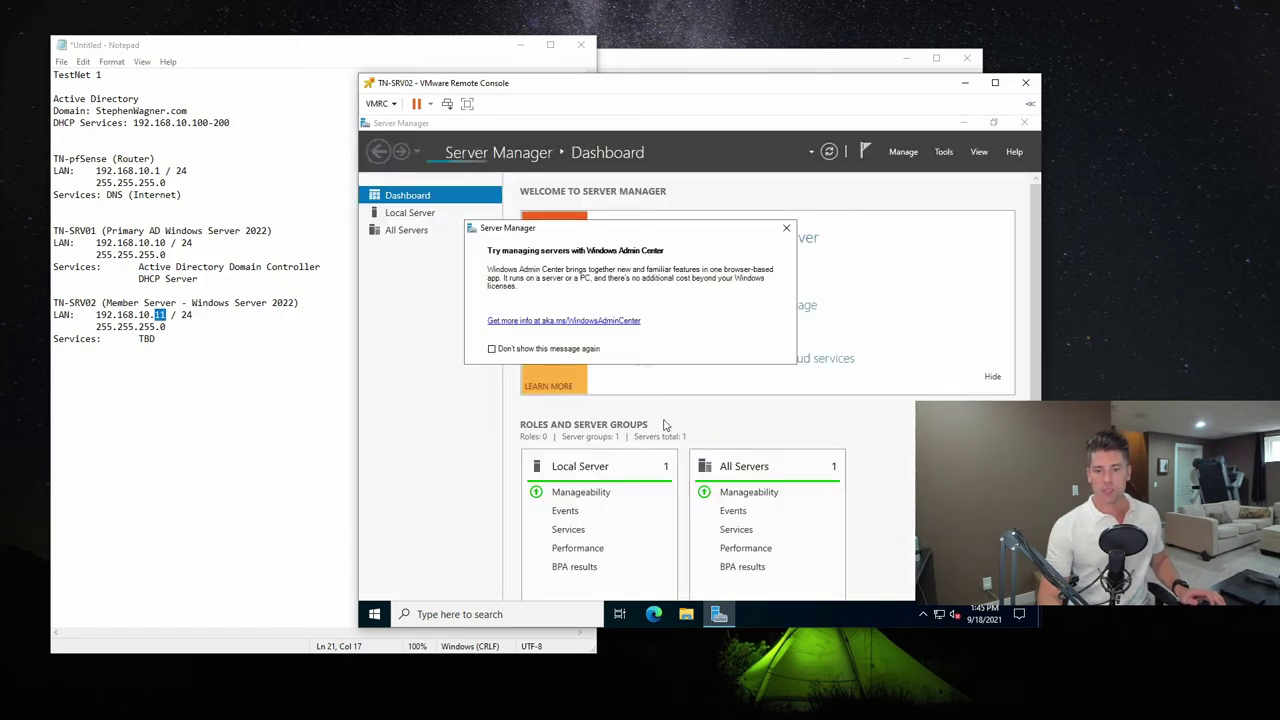
click(491, 348)
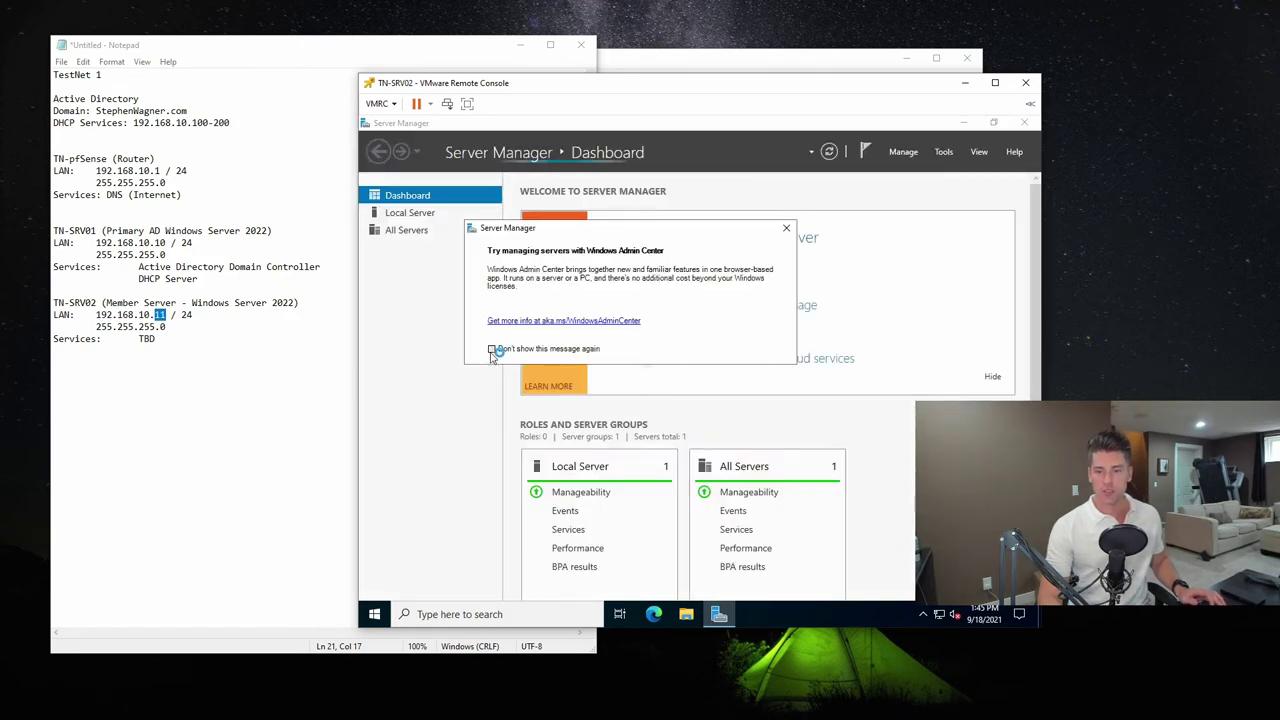
click(786, 228)
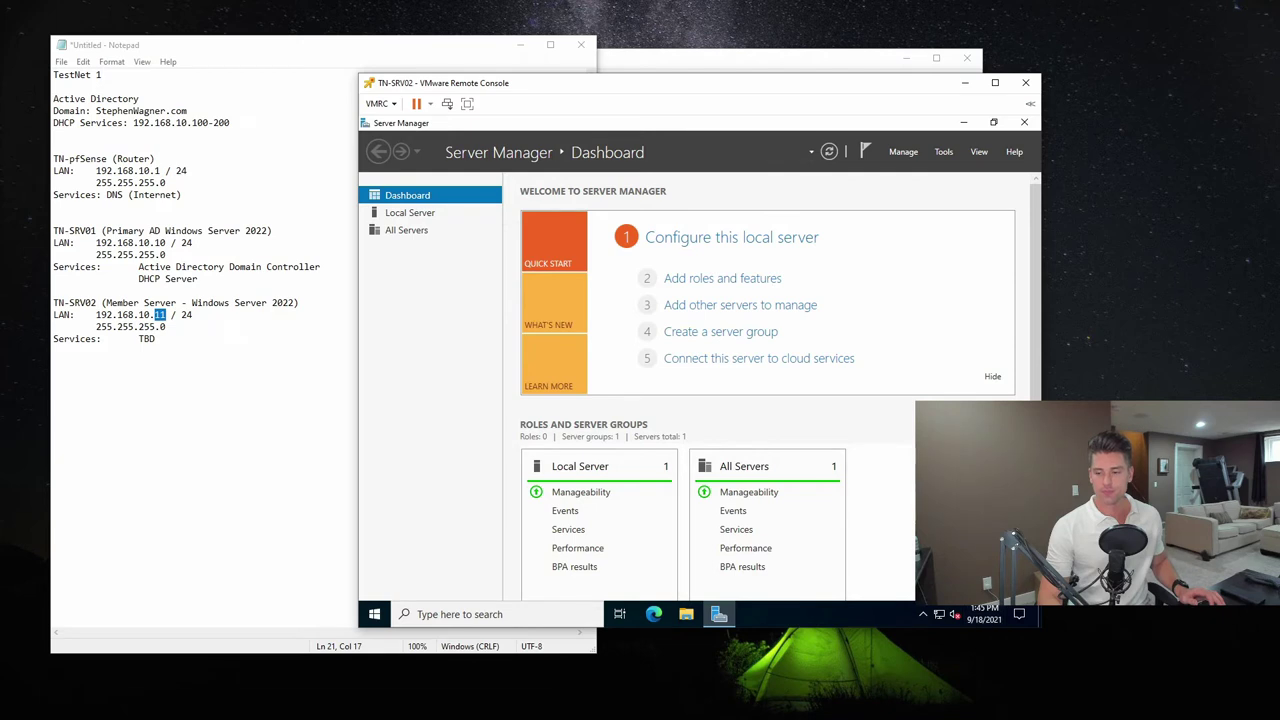
Stop Server Manager starting automatically at logon, then close Server Manager
click(912, 151)
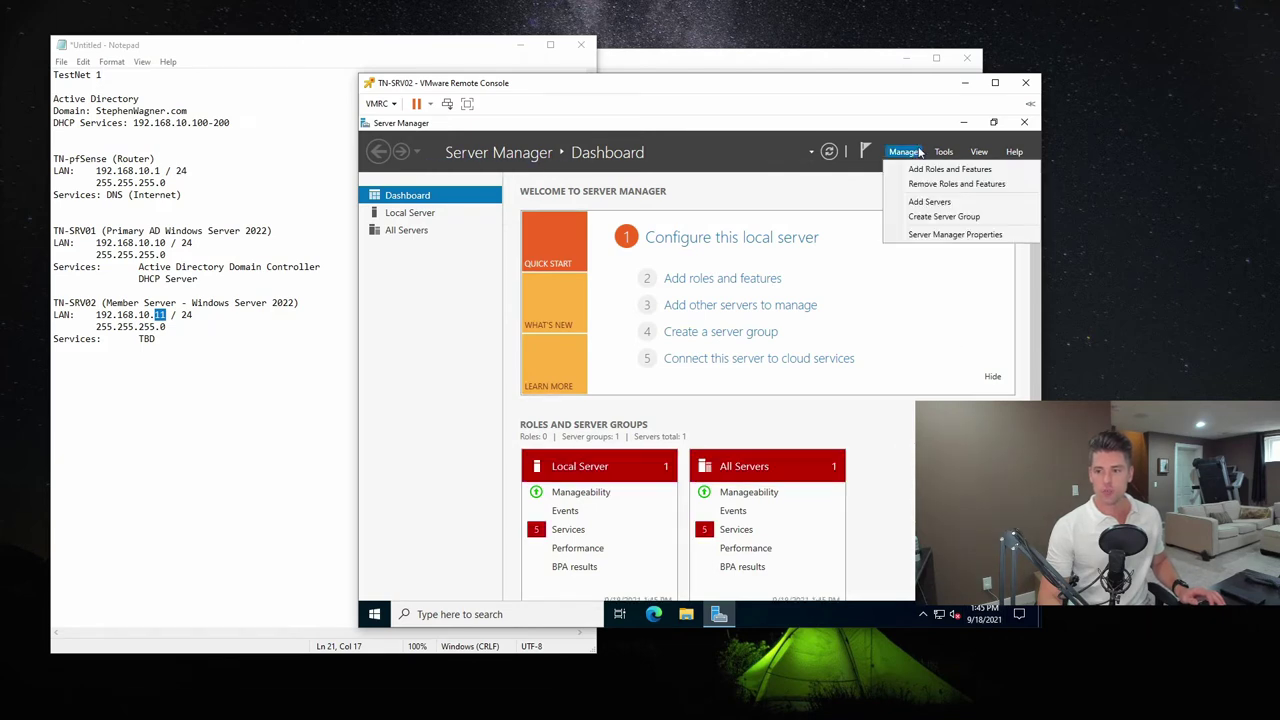
click(955, 234)
click(567, 392)
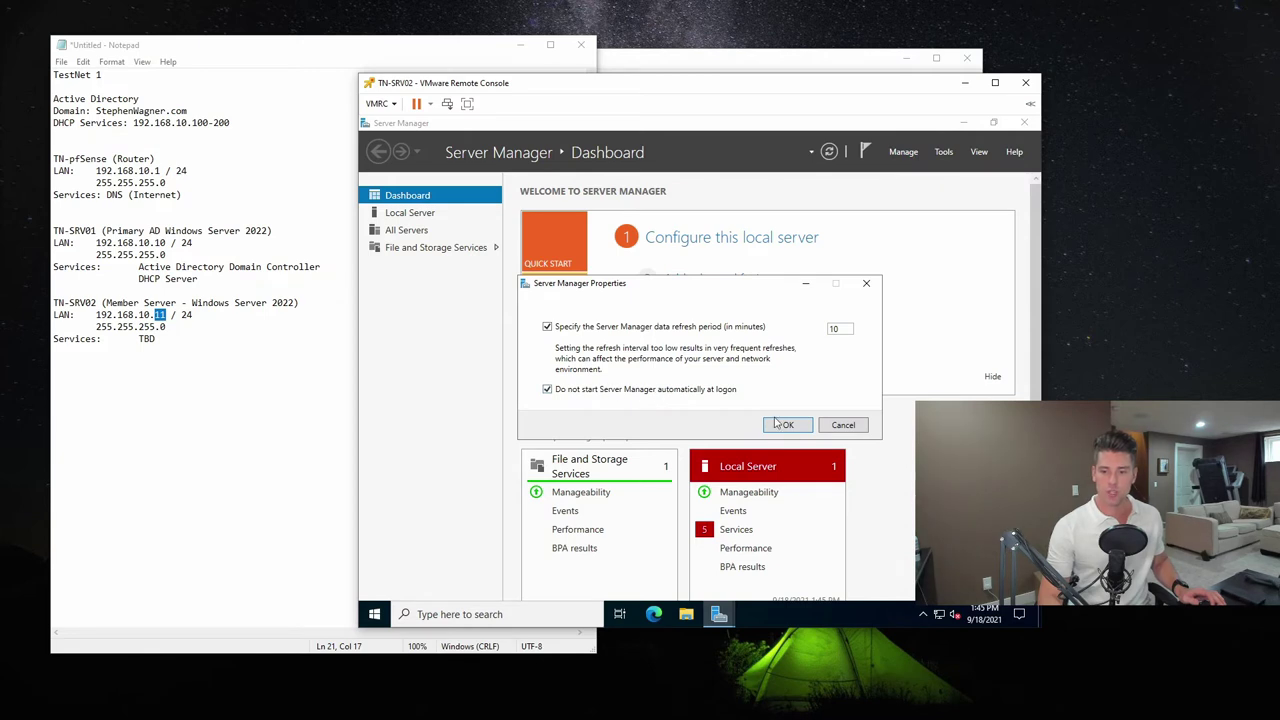
click(781, 424)
click(1024, 121)
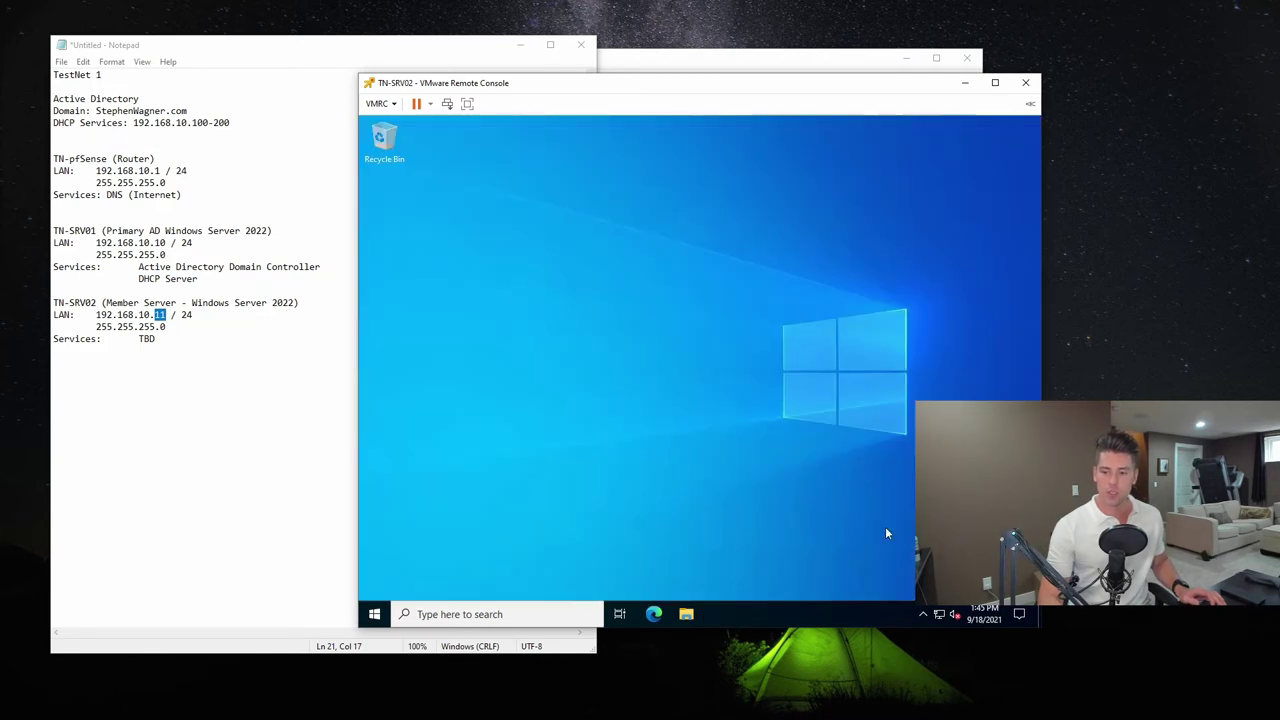
Open the Ethernet0 adapter properties through Network & Internet settings
right_click(940, 614)
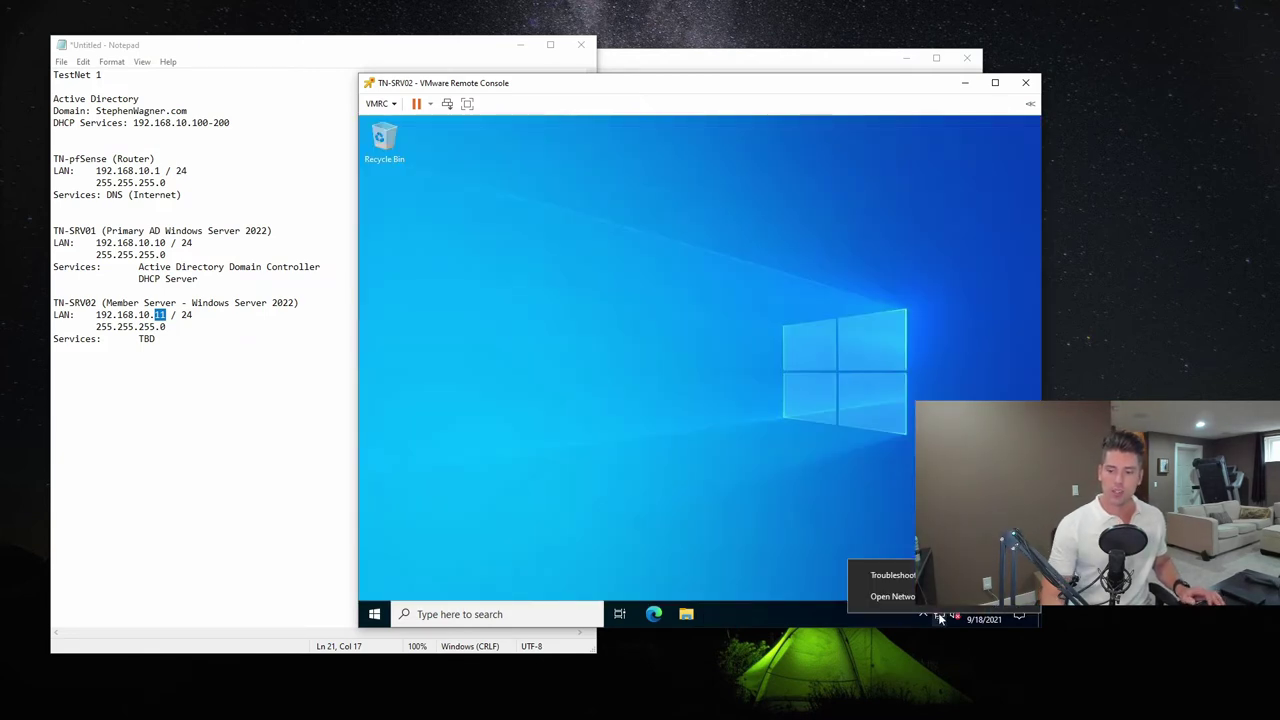
click(936, 597)
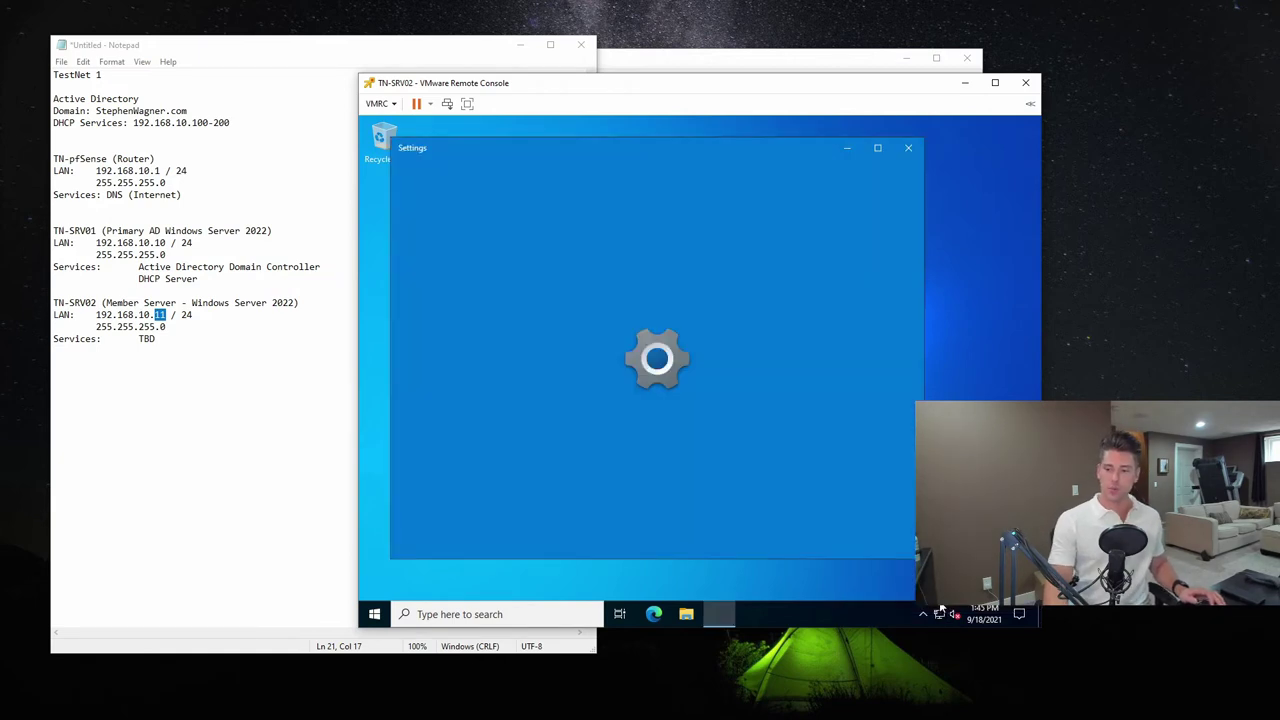
click(436, 320)
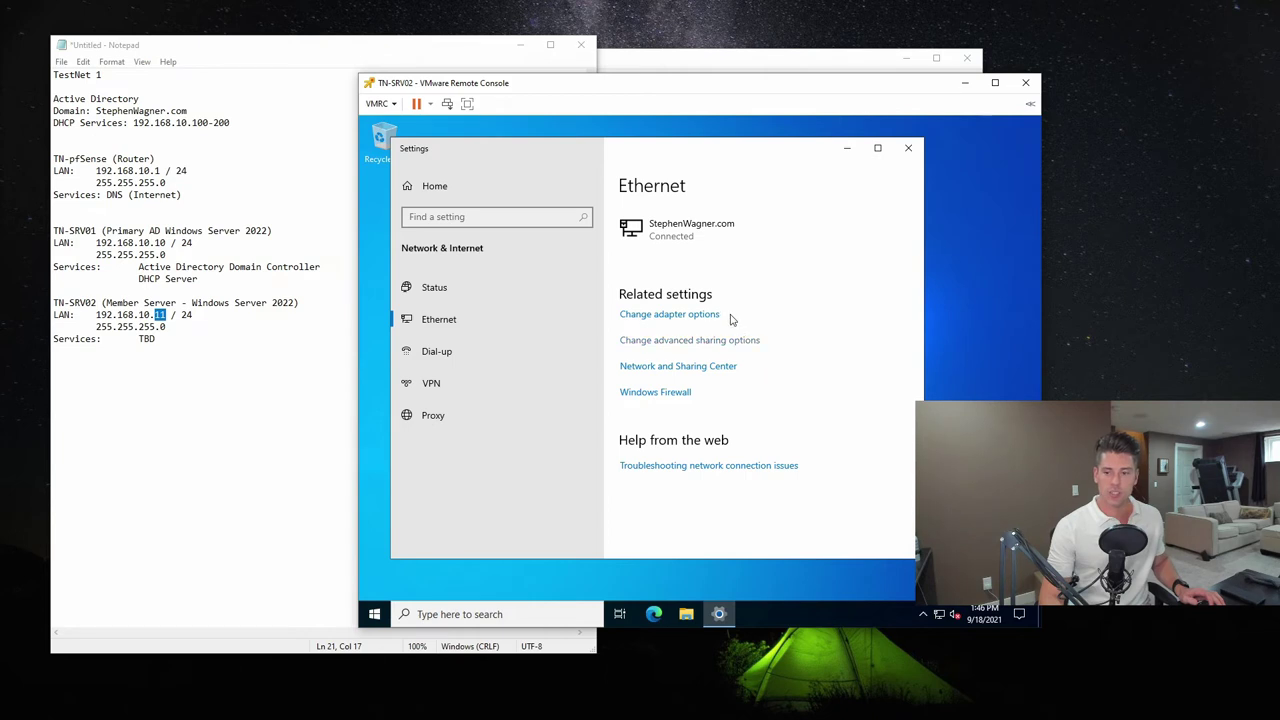
click(670, 316)
right_click(525, 265)
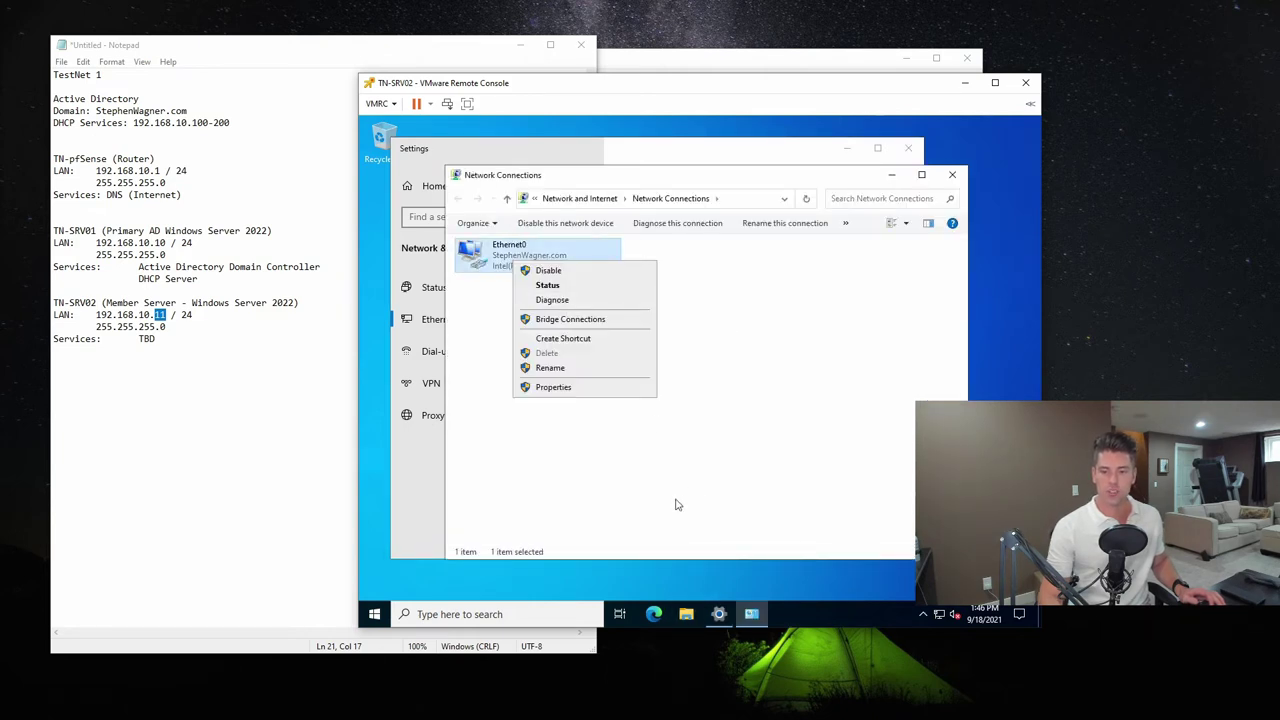
click(575, 388)
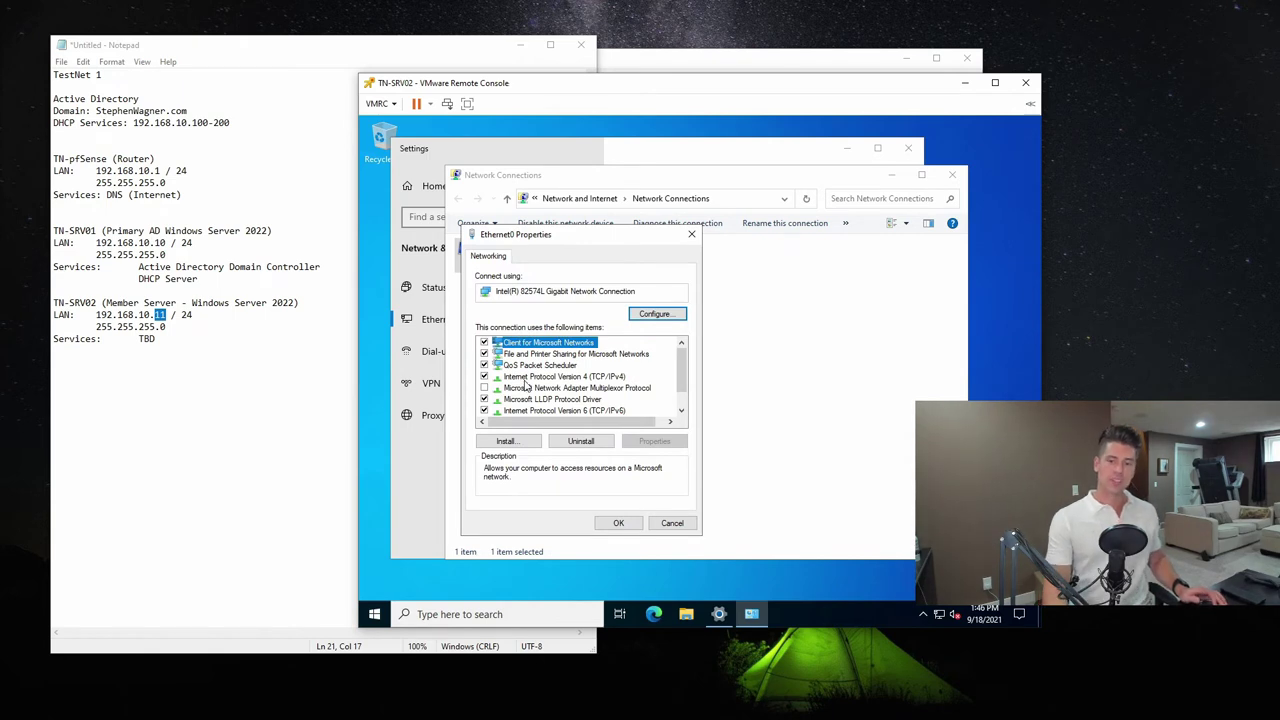
Inspect Ethernet0's IPv4 settings without changing them, then open the Start menu
click(527, 377)
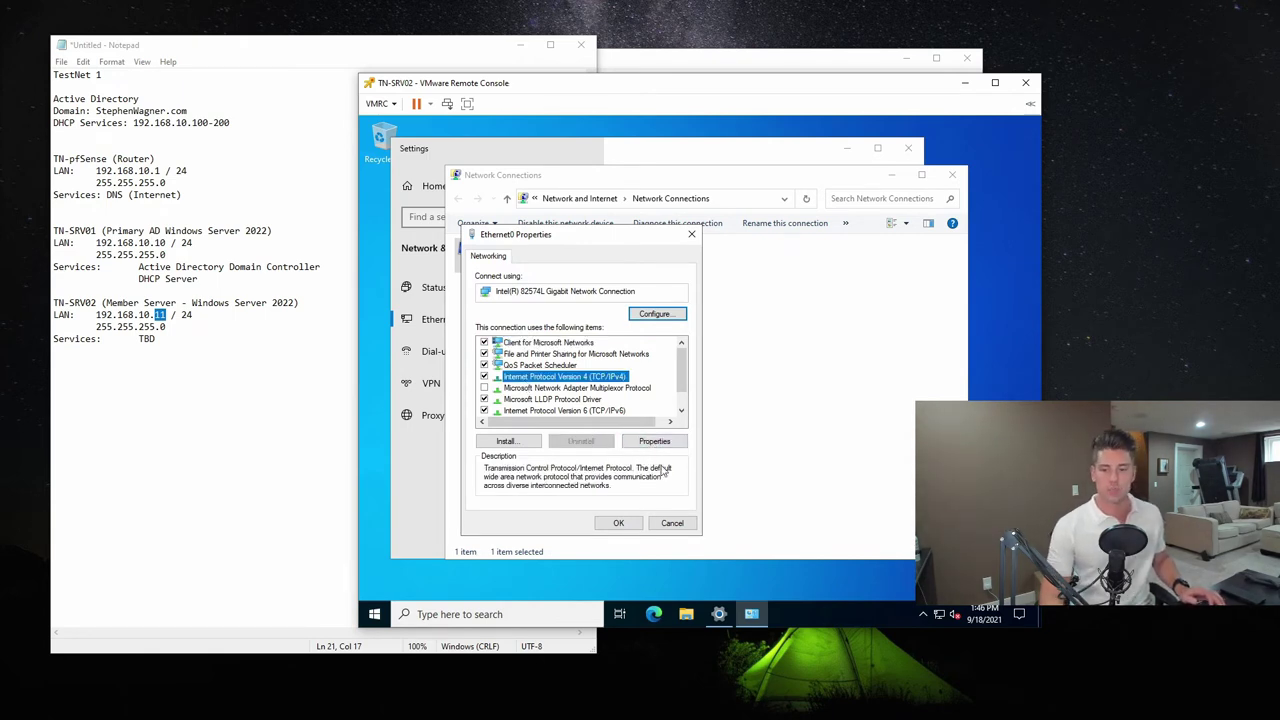
click(666, 442)
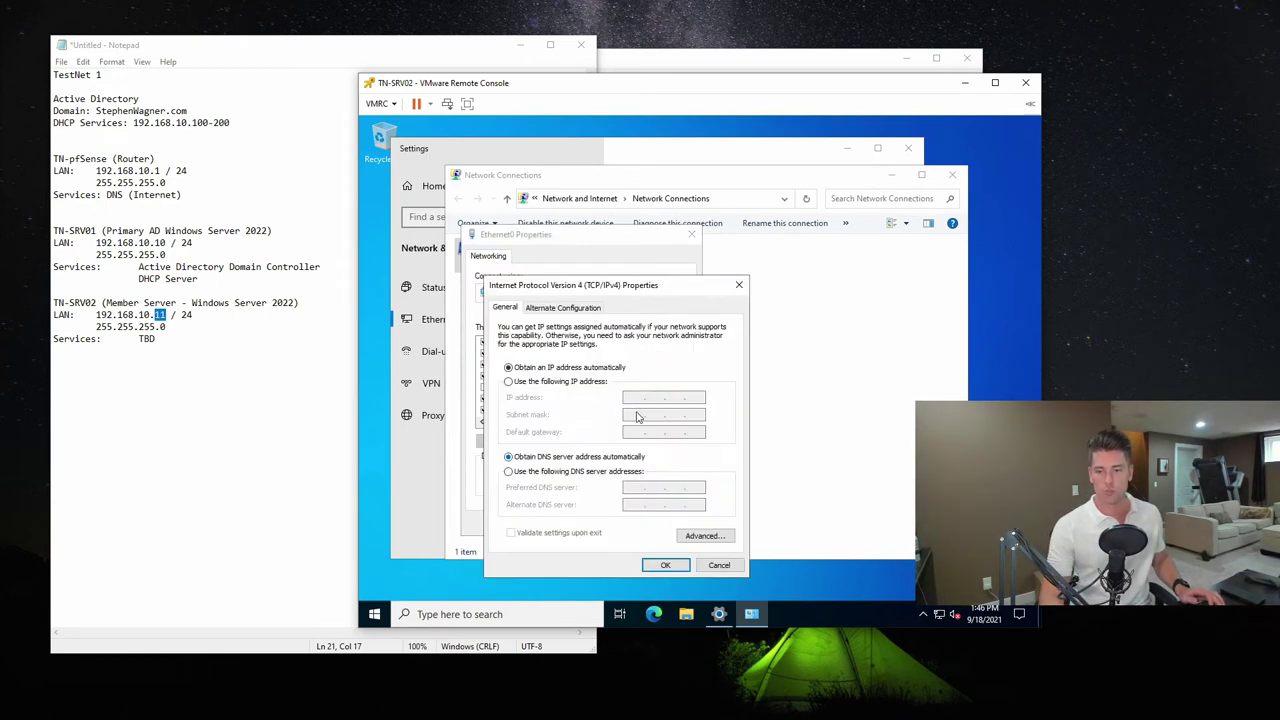
click(520, 383)
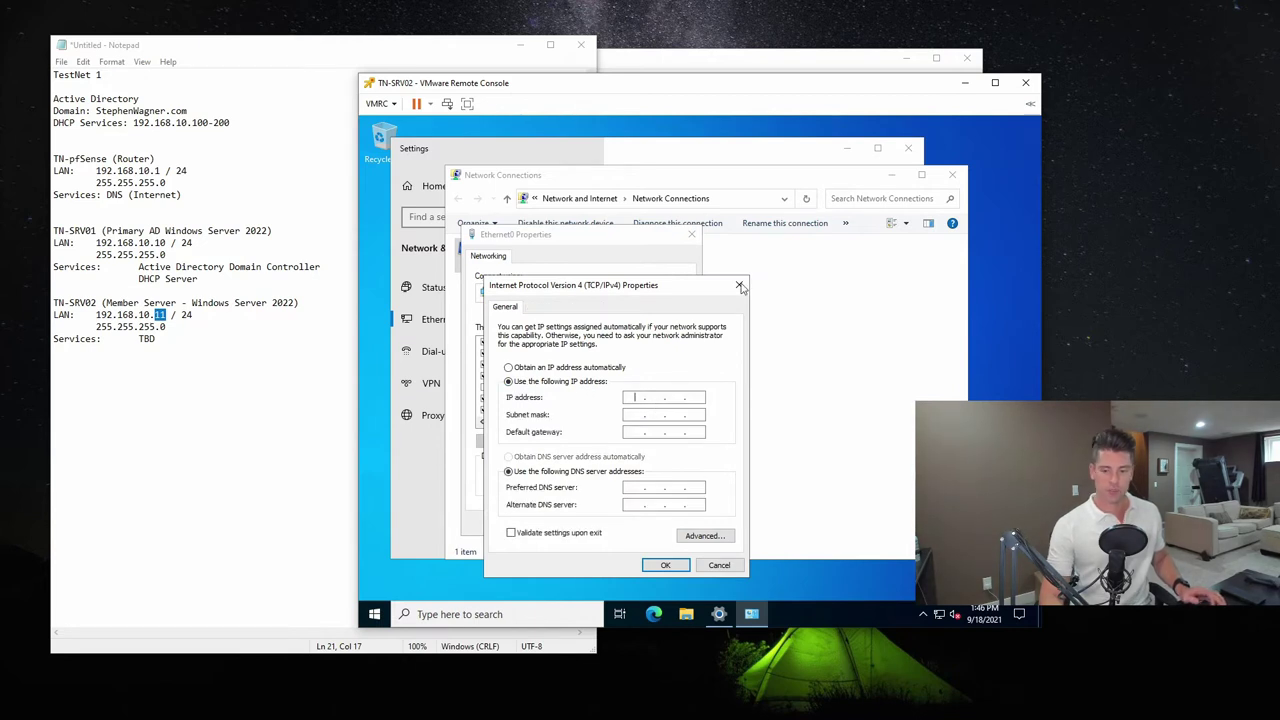
click(724, 566)
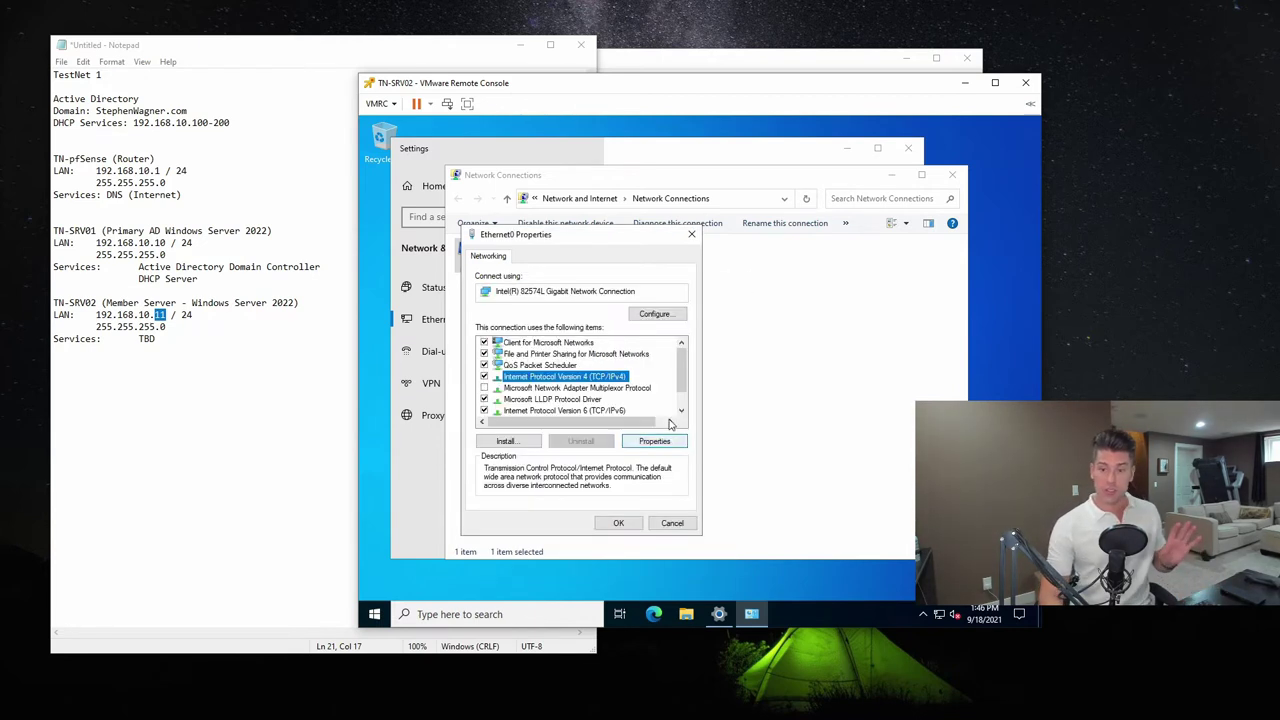
click(666, 442)
click(724, 566)
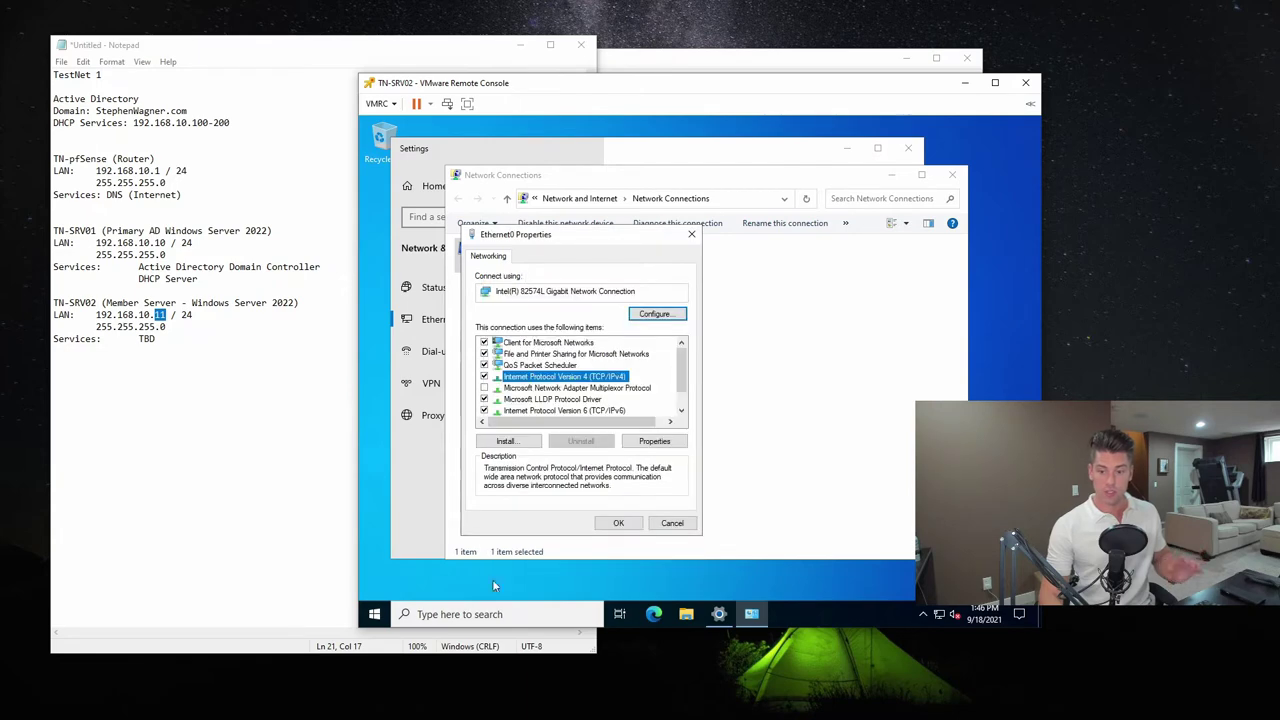
click(377, 618)
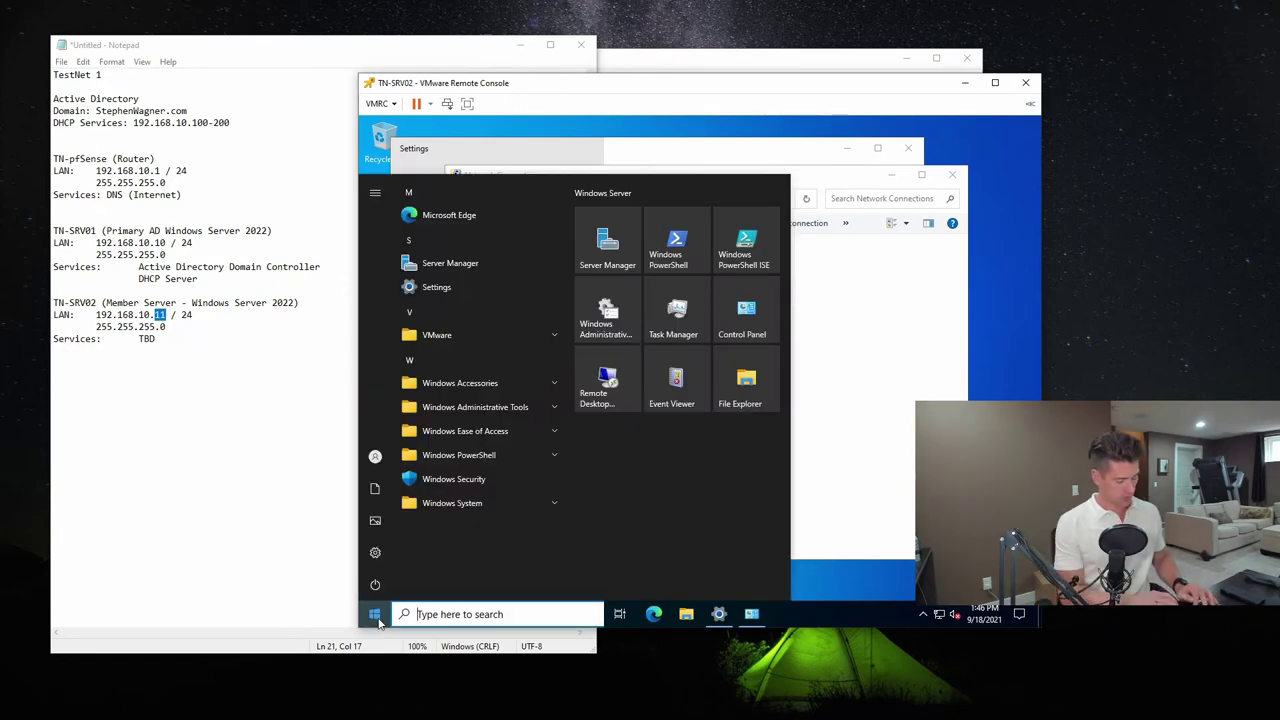
Run ipconfig in an administrator Command Prompt to confirm 192.168.10.100, then return to TN-SRV01
text(cmd)
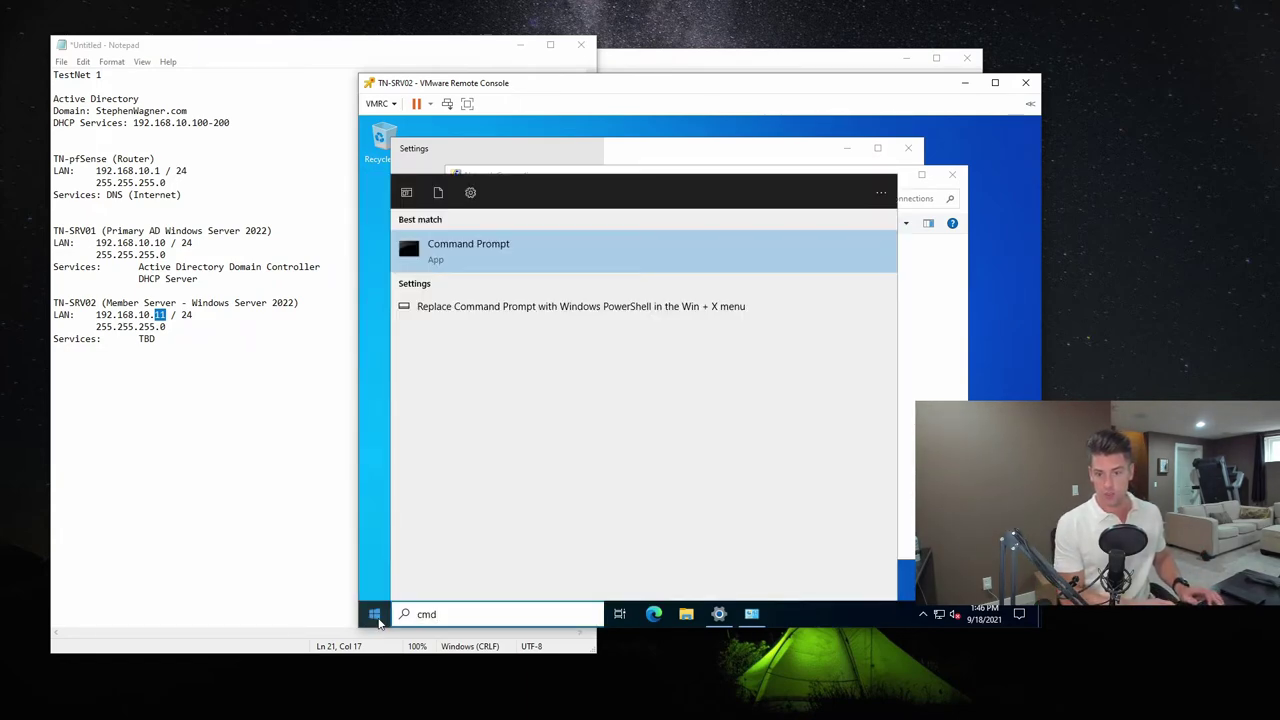
key(Return)
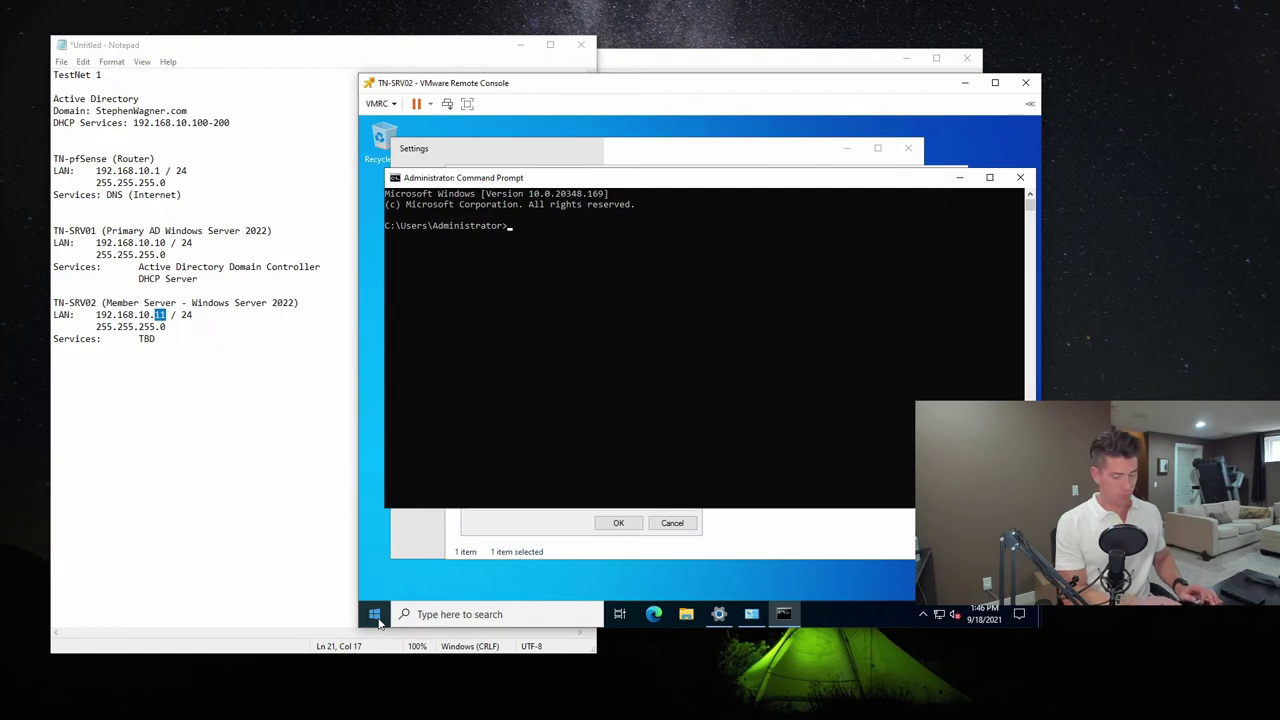
text(ipconfig)
key(Return)
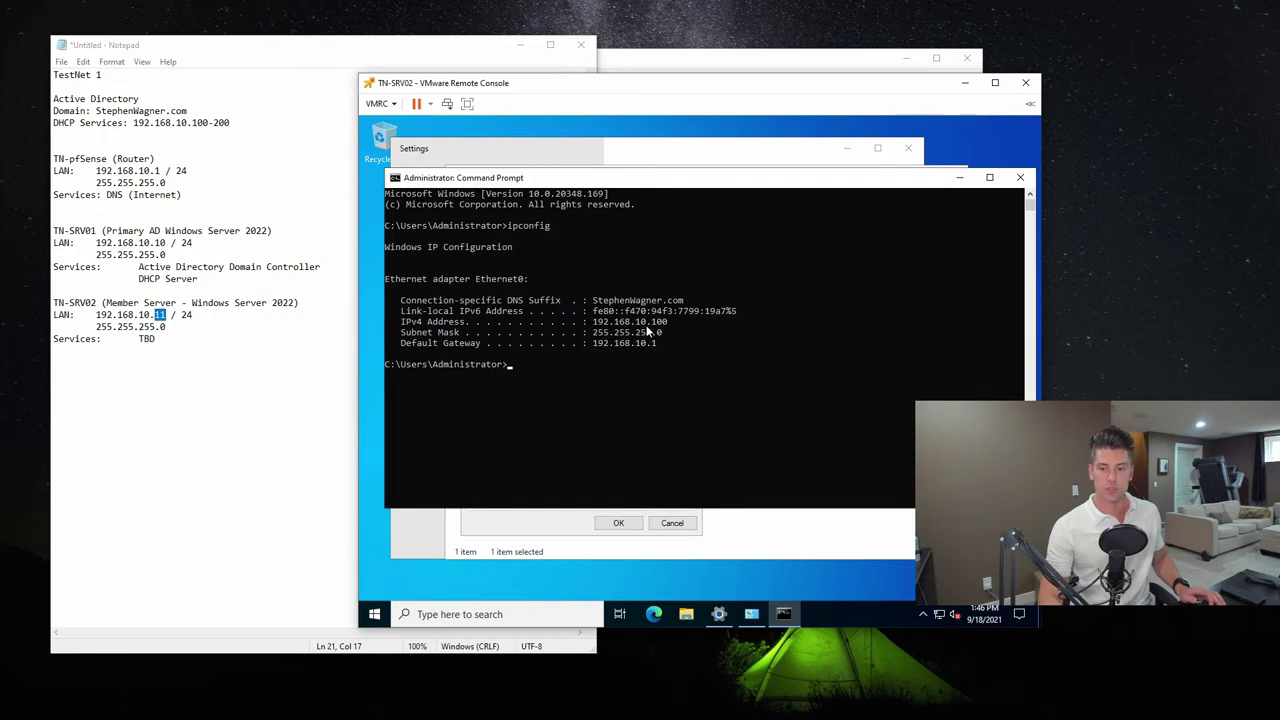
click(668, 60)
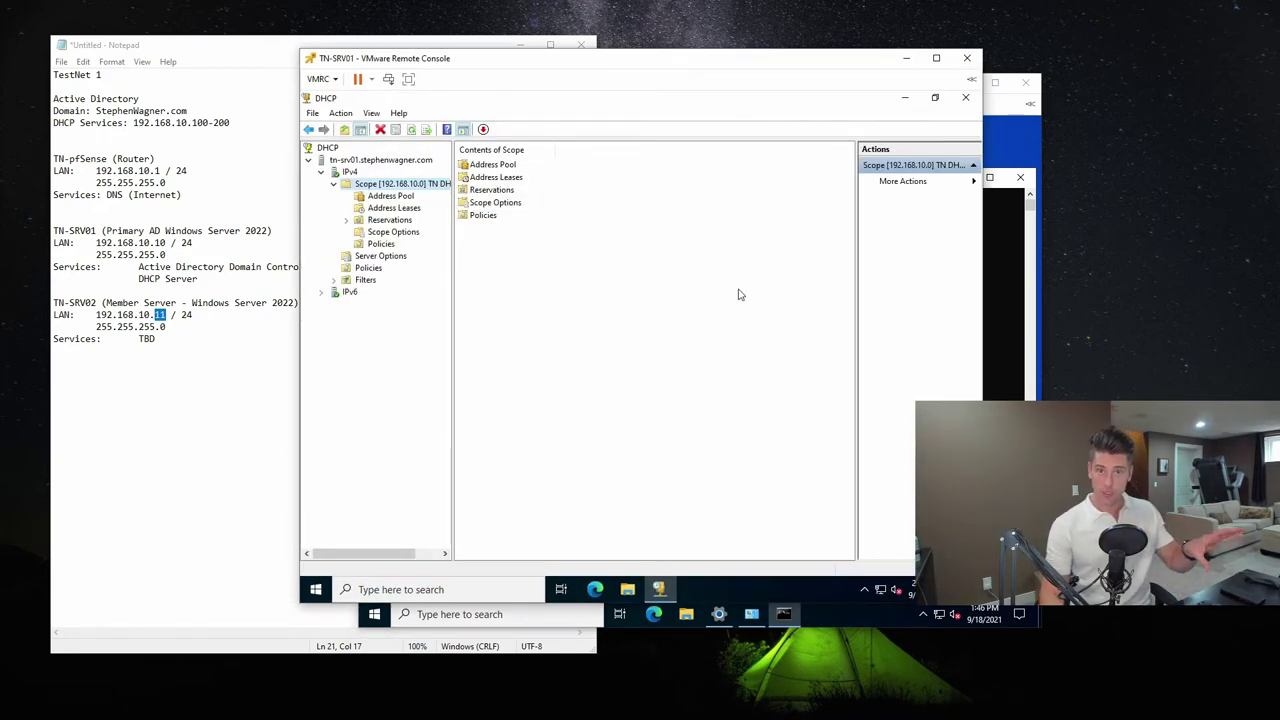
Refresh Address Leases, widen the Name column and select the 192.168.10.100 lease
click(402, 210)
right_click(573, 221)
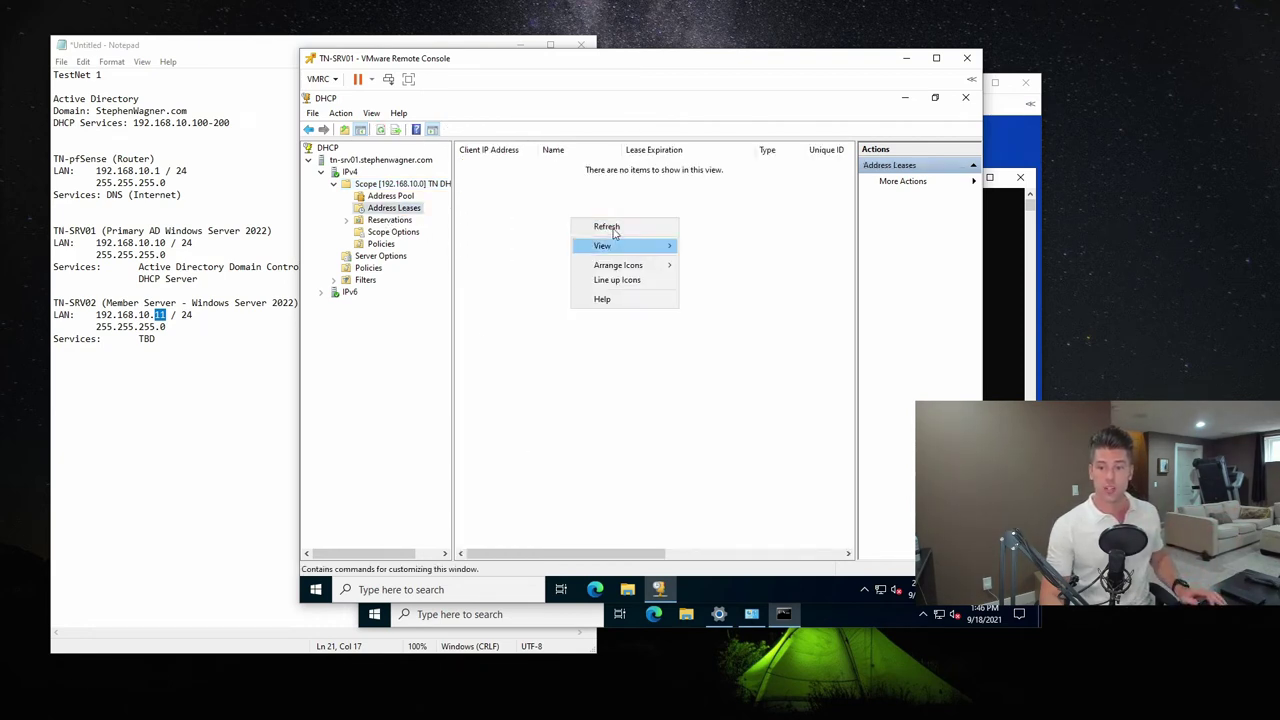
click(607, 227)
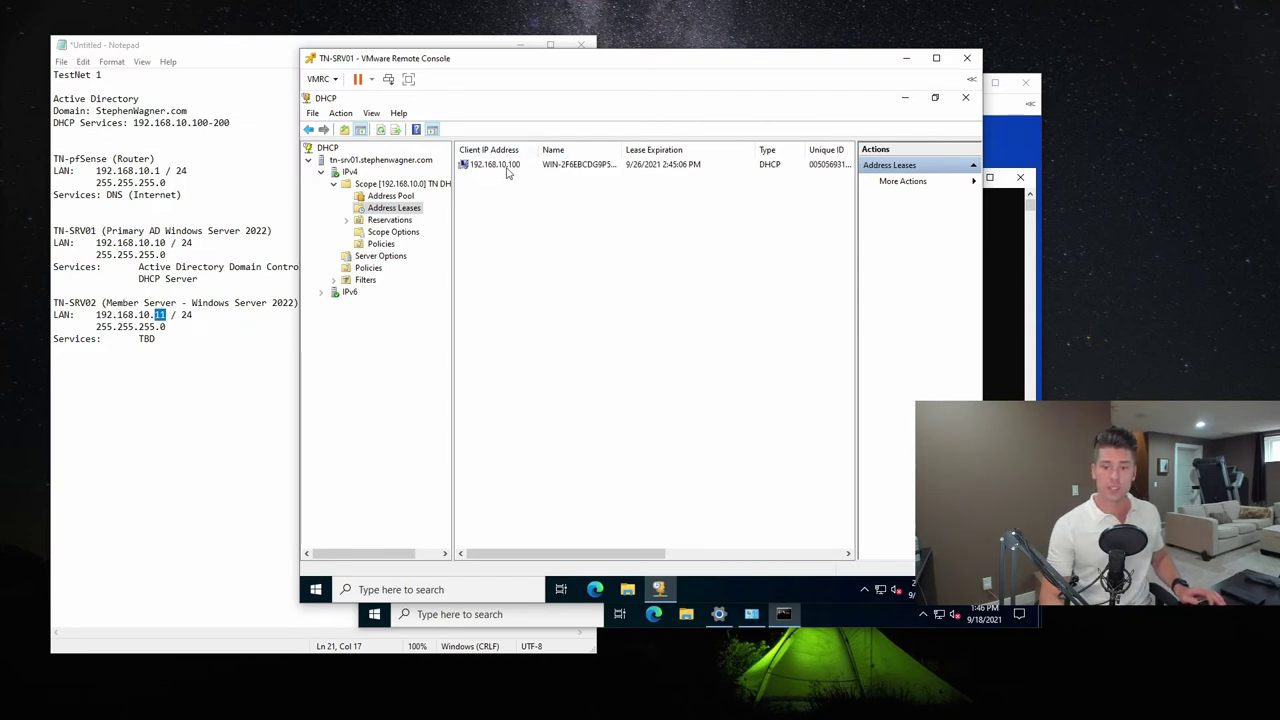
drag(623, 150, 653, 151)
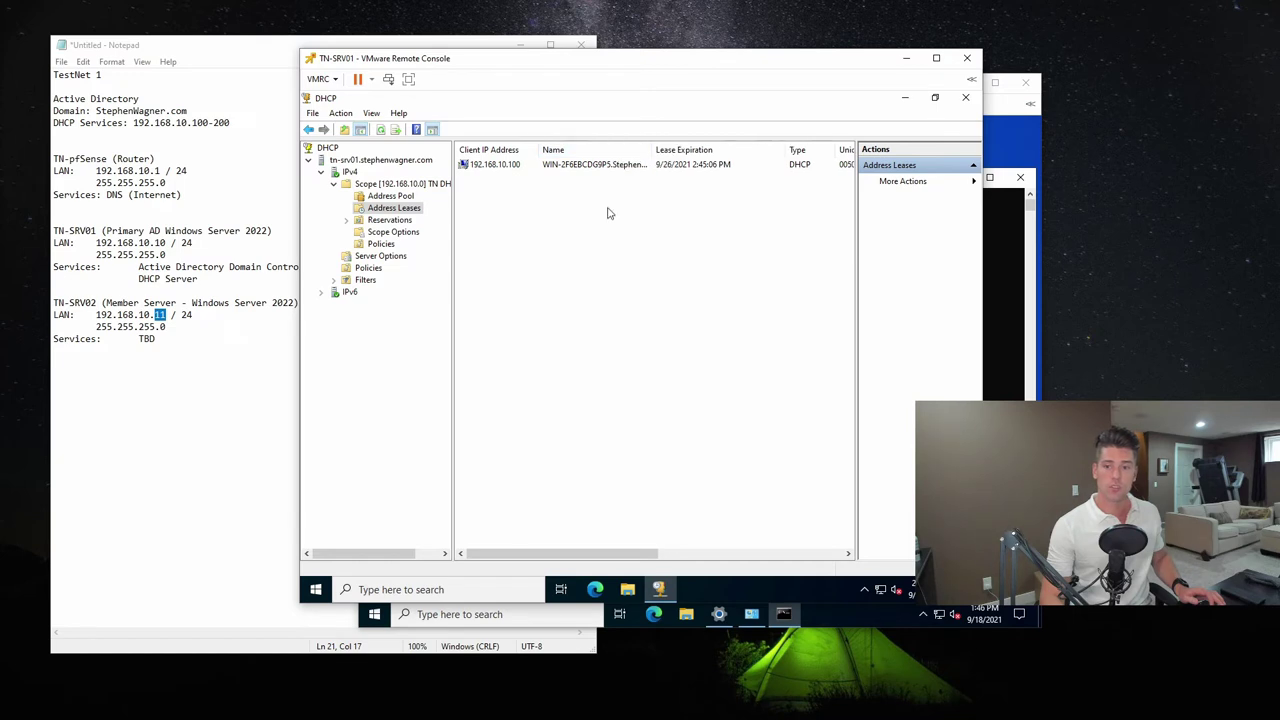
click(613, 167)
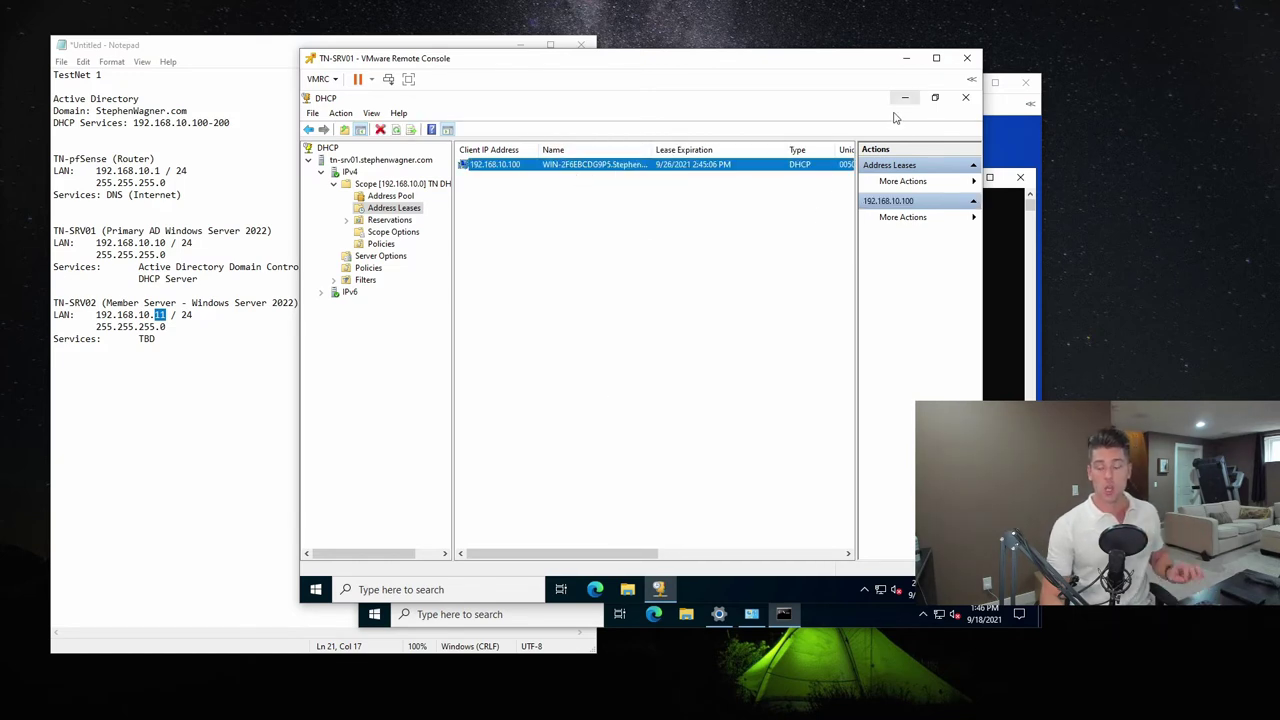
click(1000, 106)
Exit the Command Prompt and switch Ethernet0's IPv4 to a manually assigned address
text(exio)
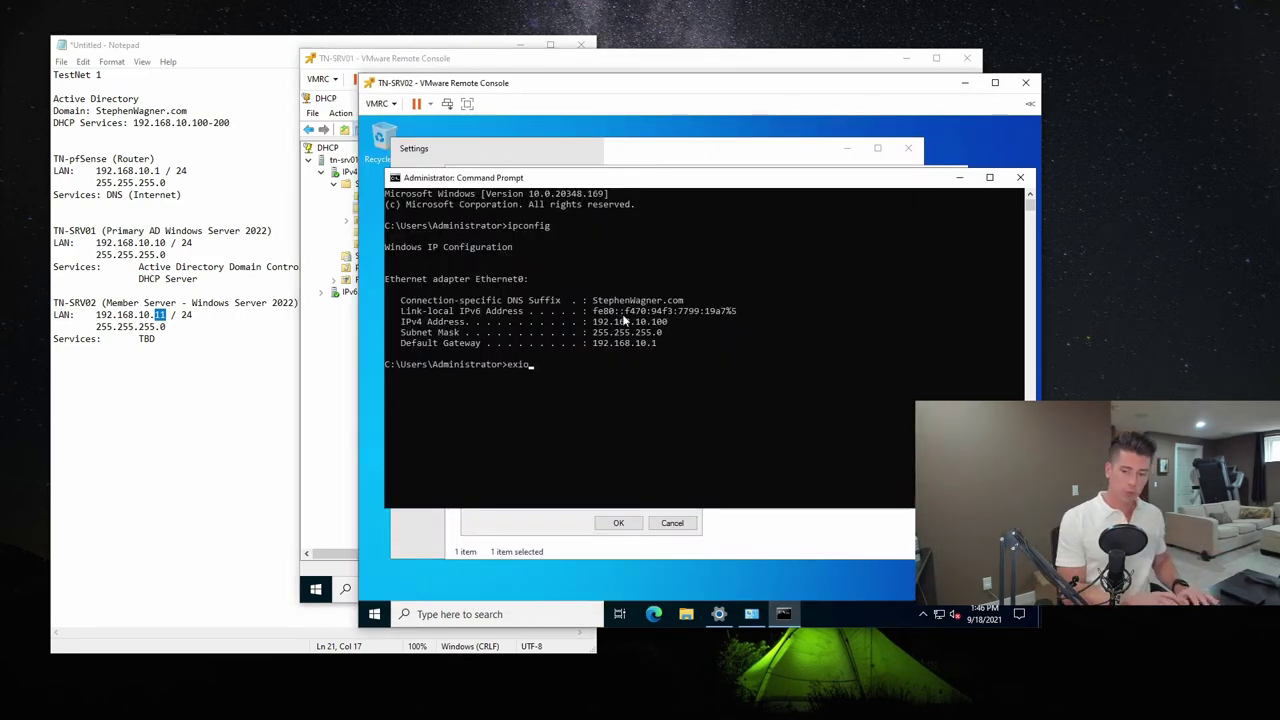
key(Return)
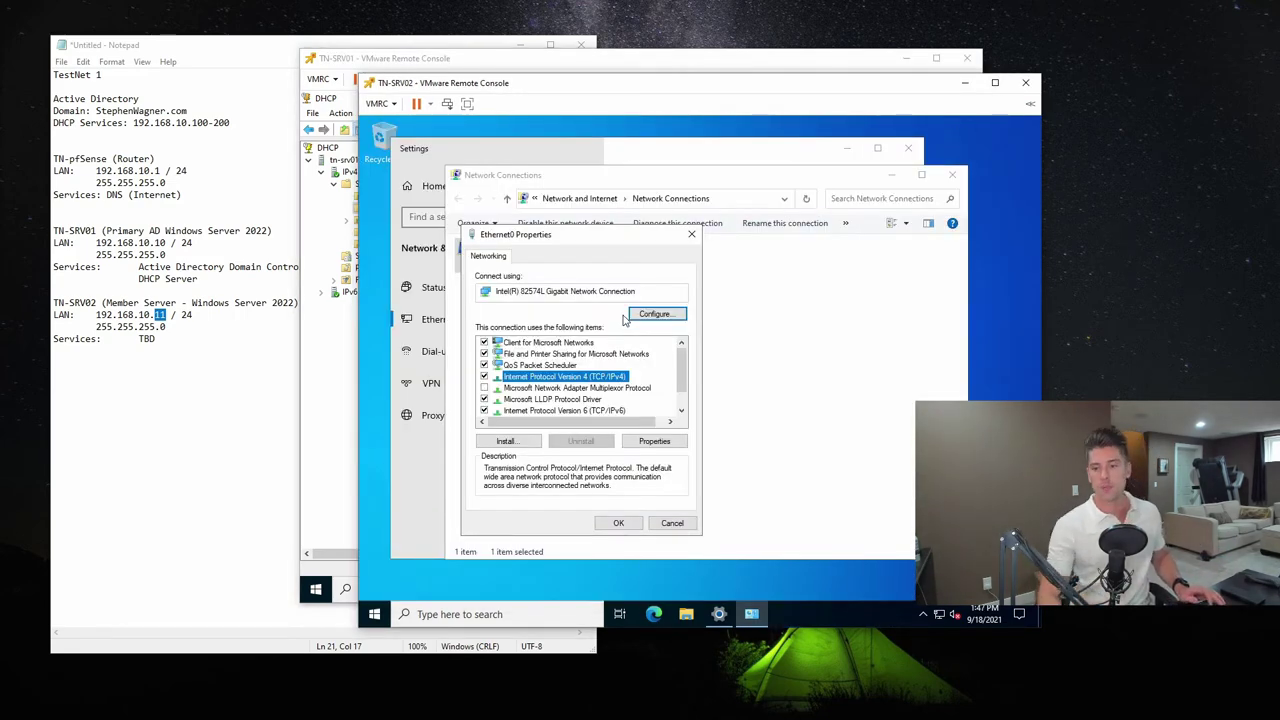
click(674, 442)
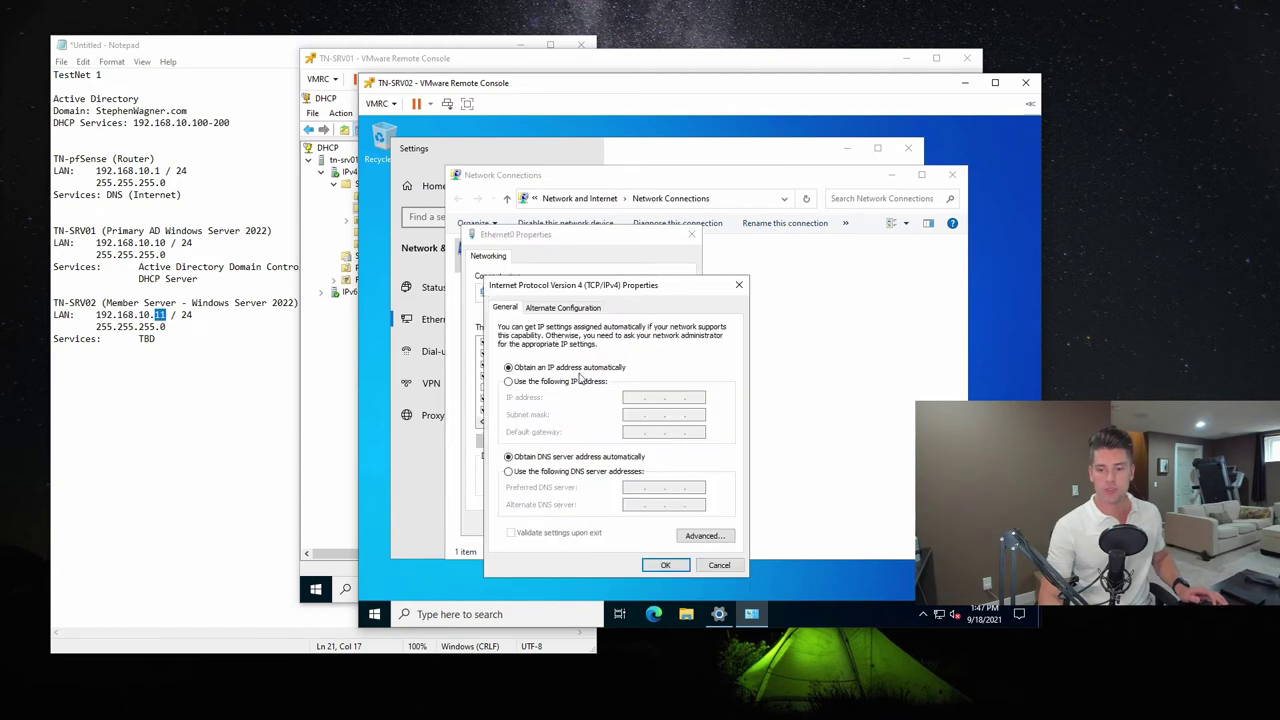
click(508, 381)
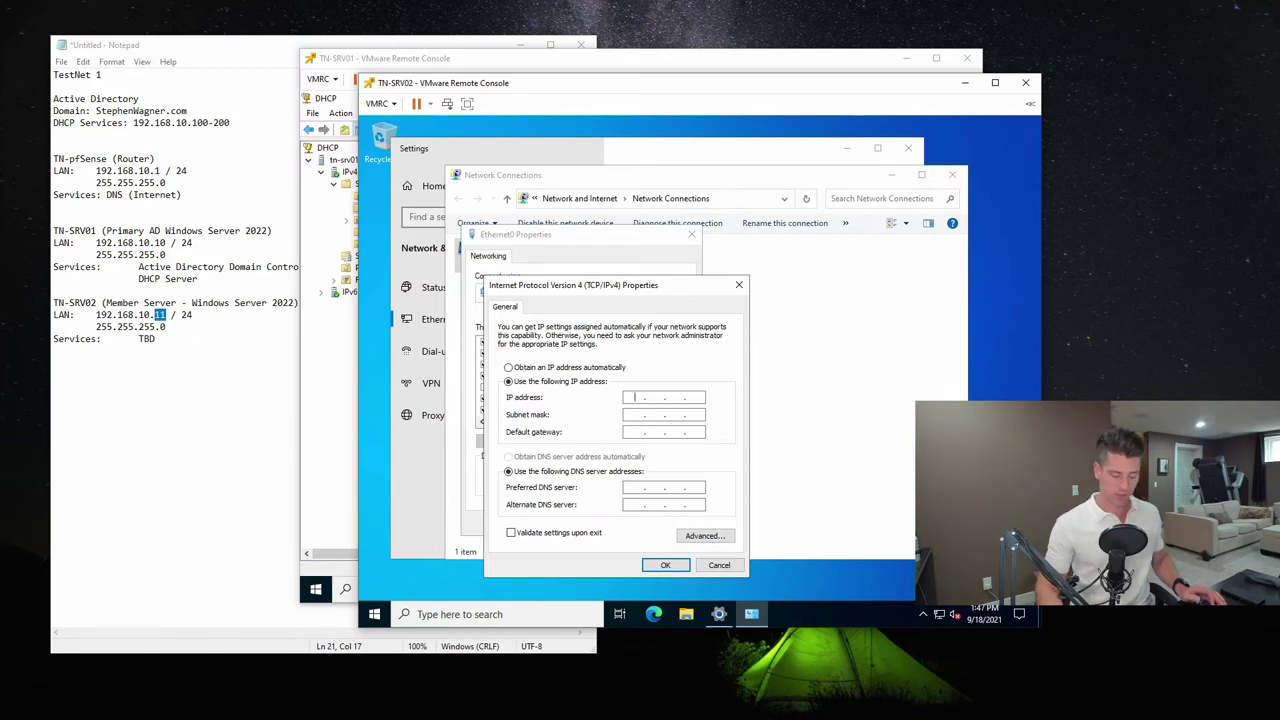
Enter IP 192.168.10.11, mask 255.255.255.0, gateway 192.168.10.1 and DNS 192.168.10.10, then save
text(192 . 168 . )
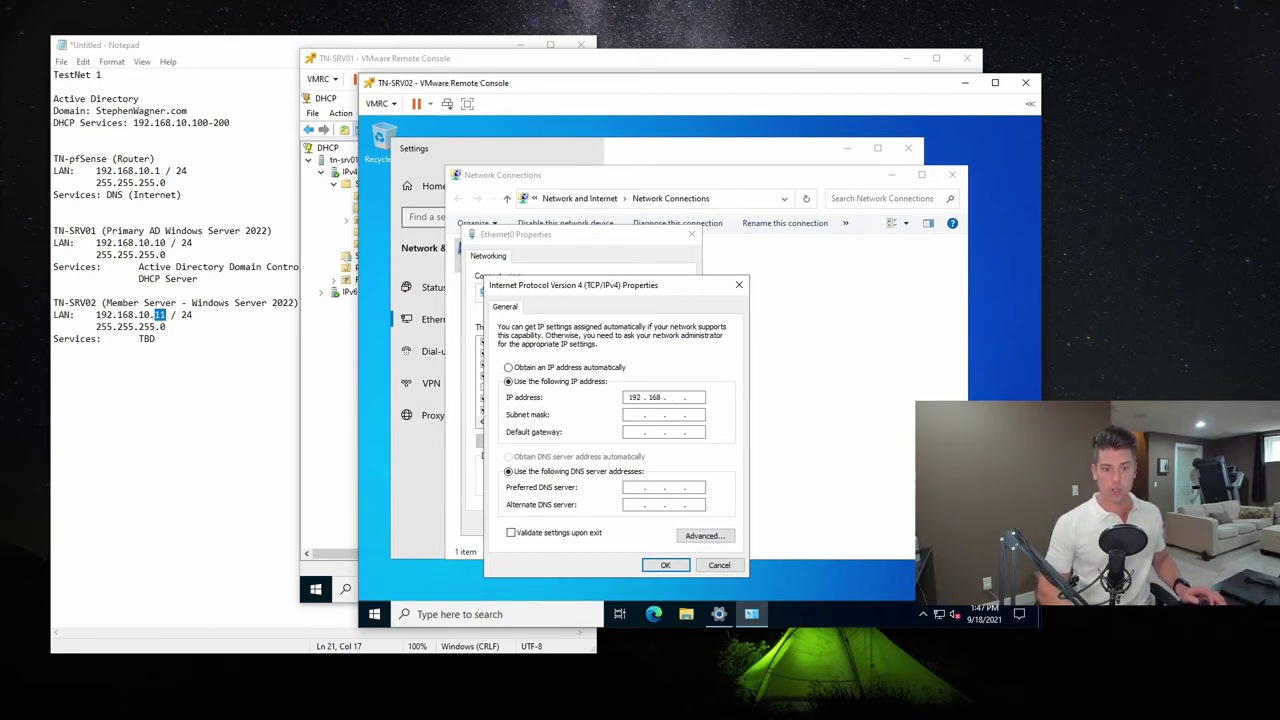
text(10 . )
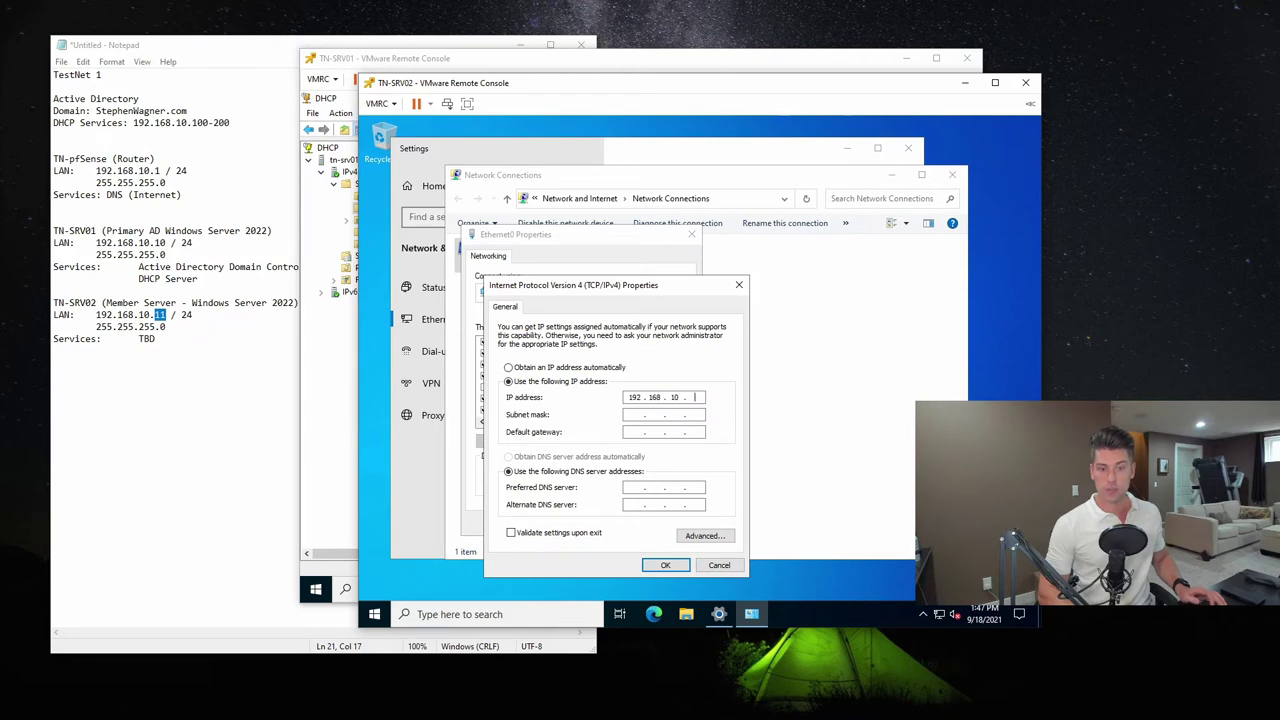
text(11)
key(Tab)
text(25)
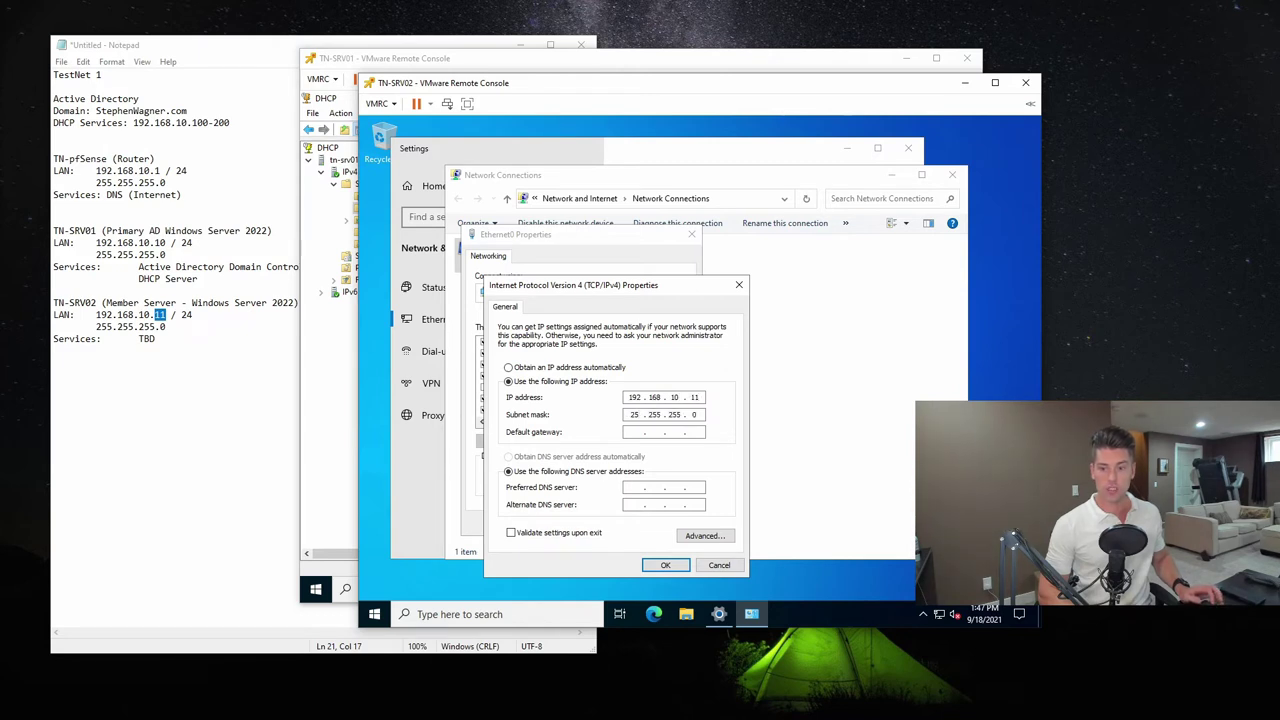
text(5)
key(Tab)
text(10 . 12)
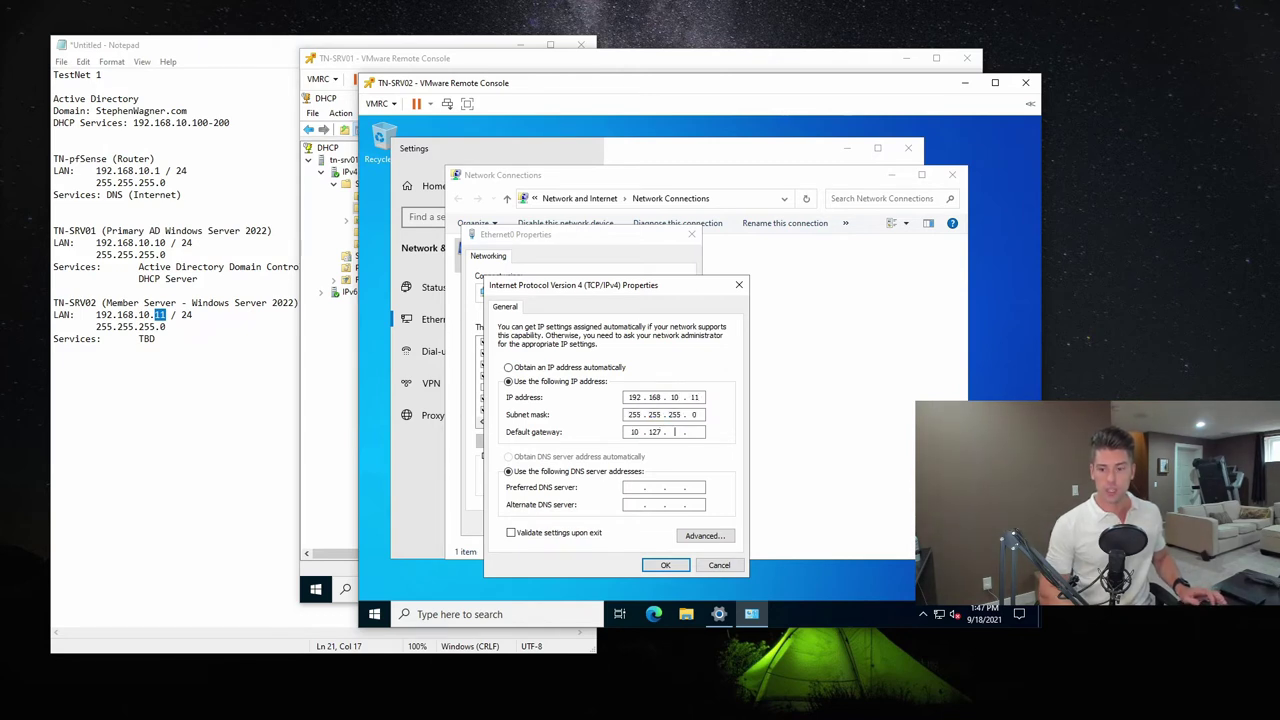
key(BackSpace)
key(BackSpace)
key(BackSpace)
key(BackSpace)
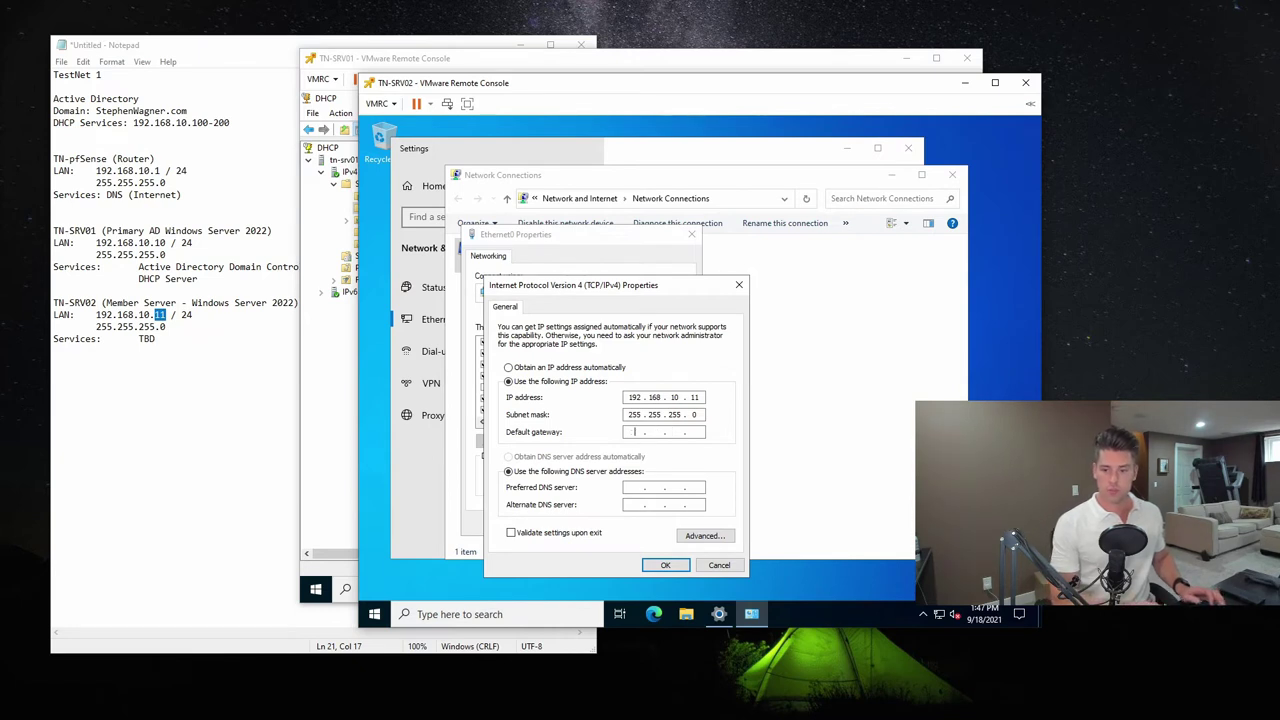
text(192 . 16)
text(8 . 10)
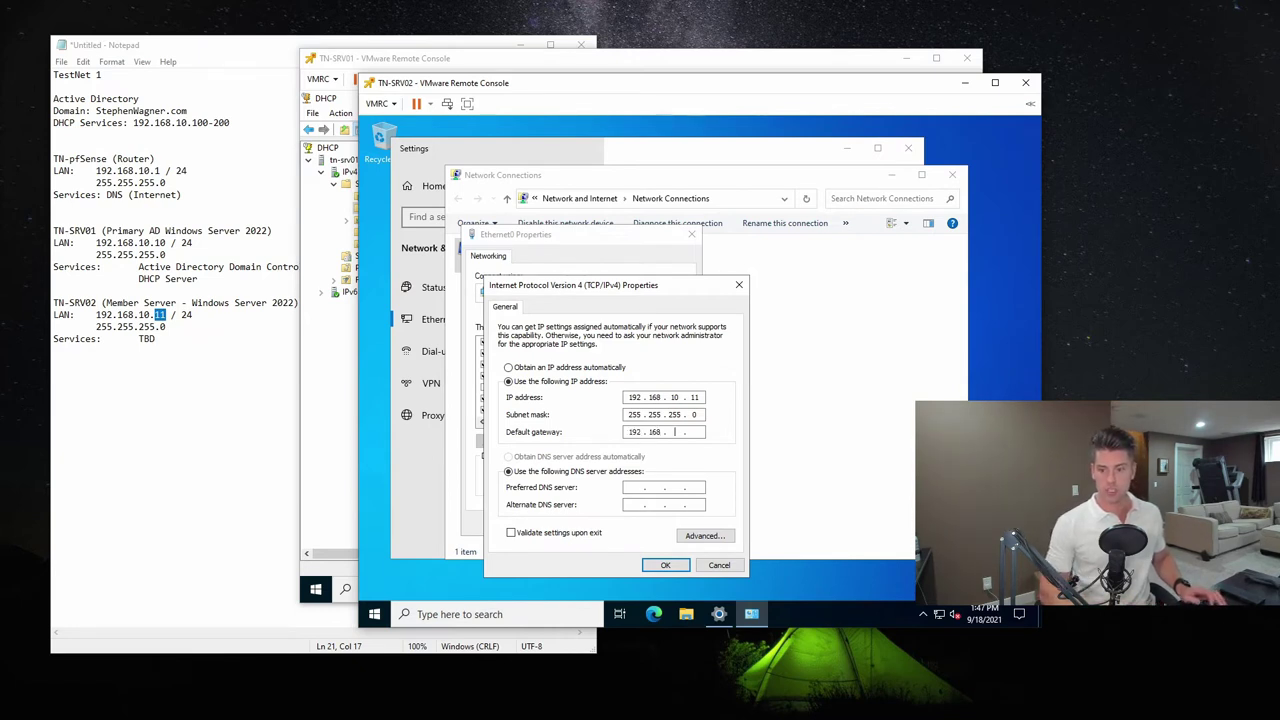
key(Tab)
key(Tab)
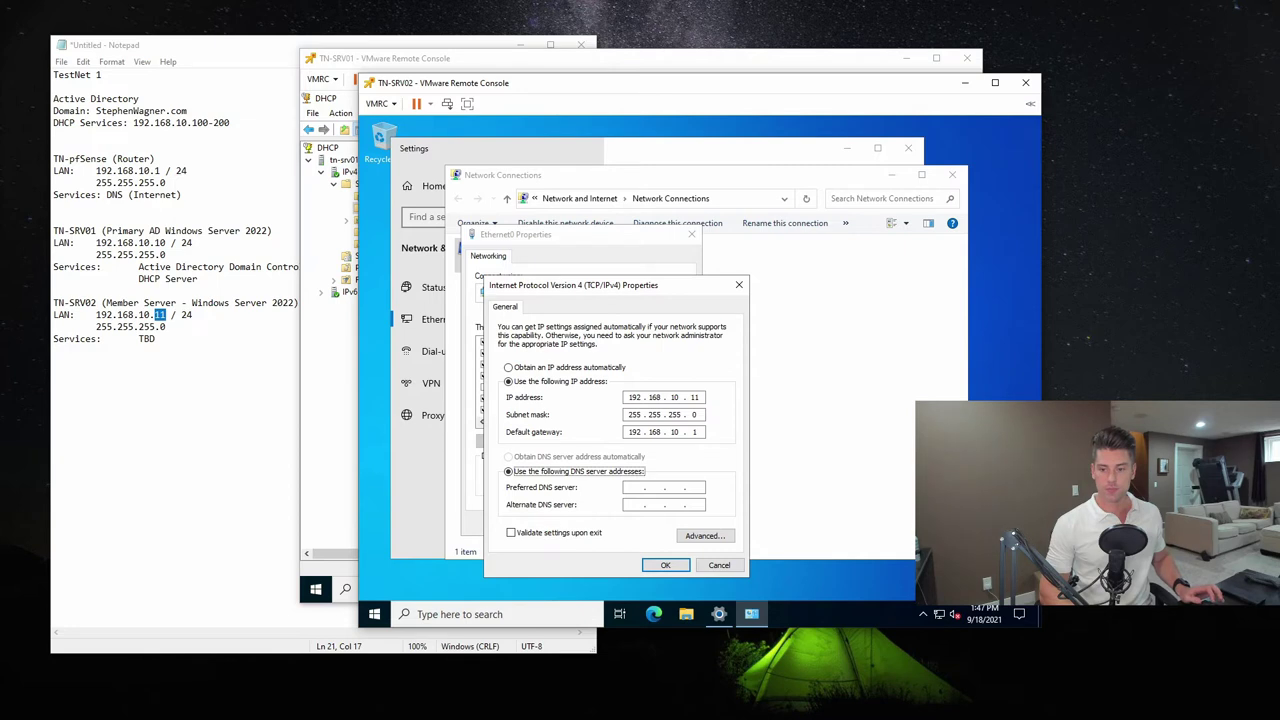
text(192.168.)
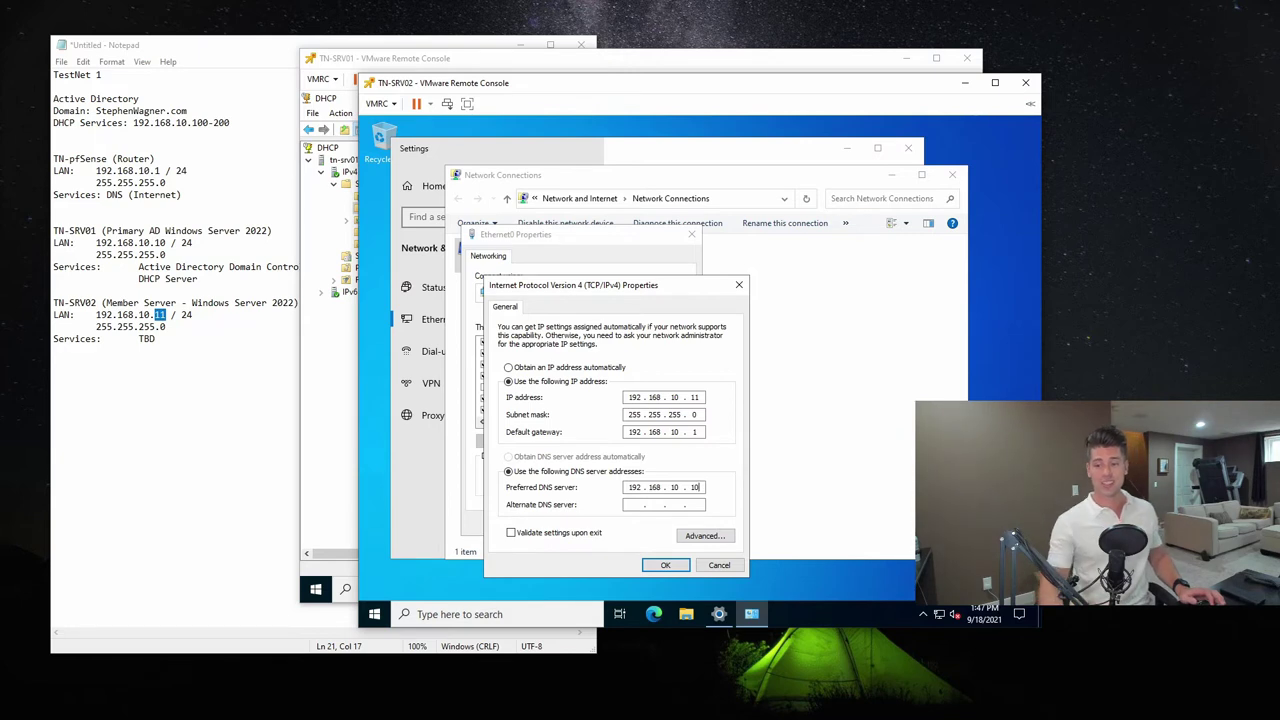
click(683, 563)
Close the Ethernet0 properties, Network Connections and Ethernet settings windows
click(618, 523)
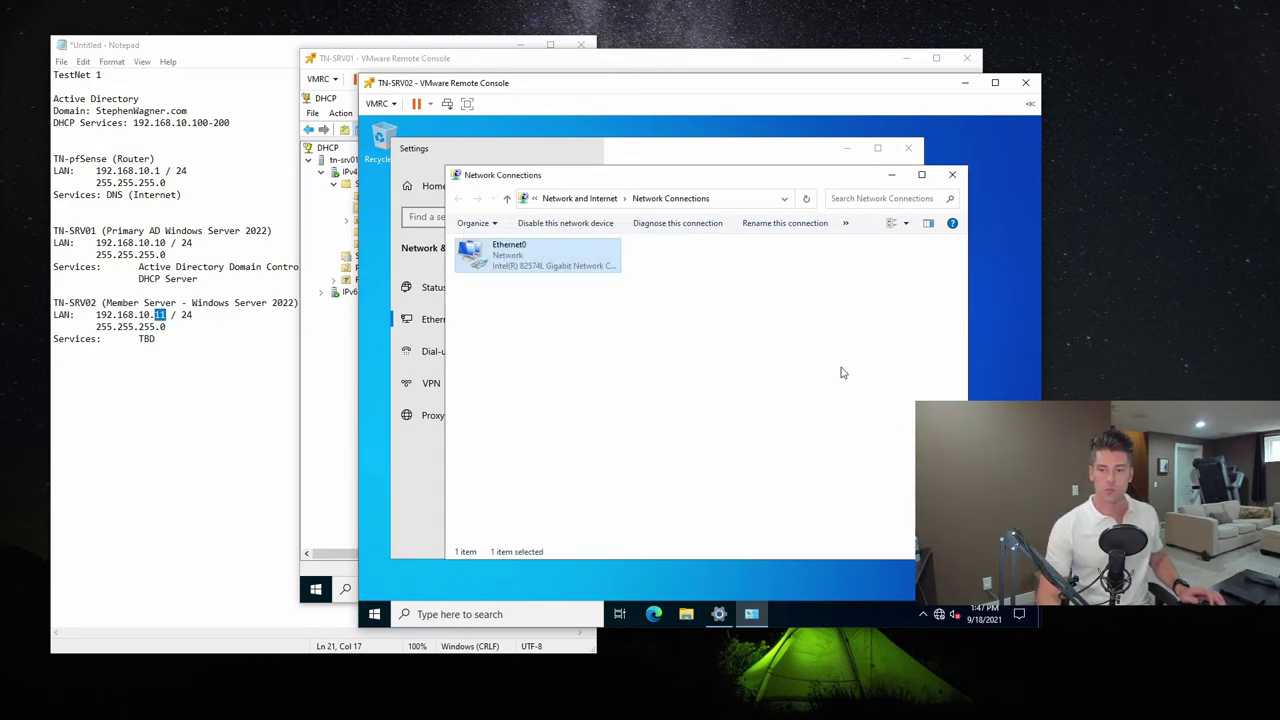
click(957, 176)
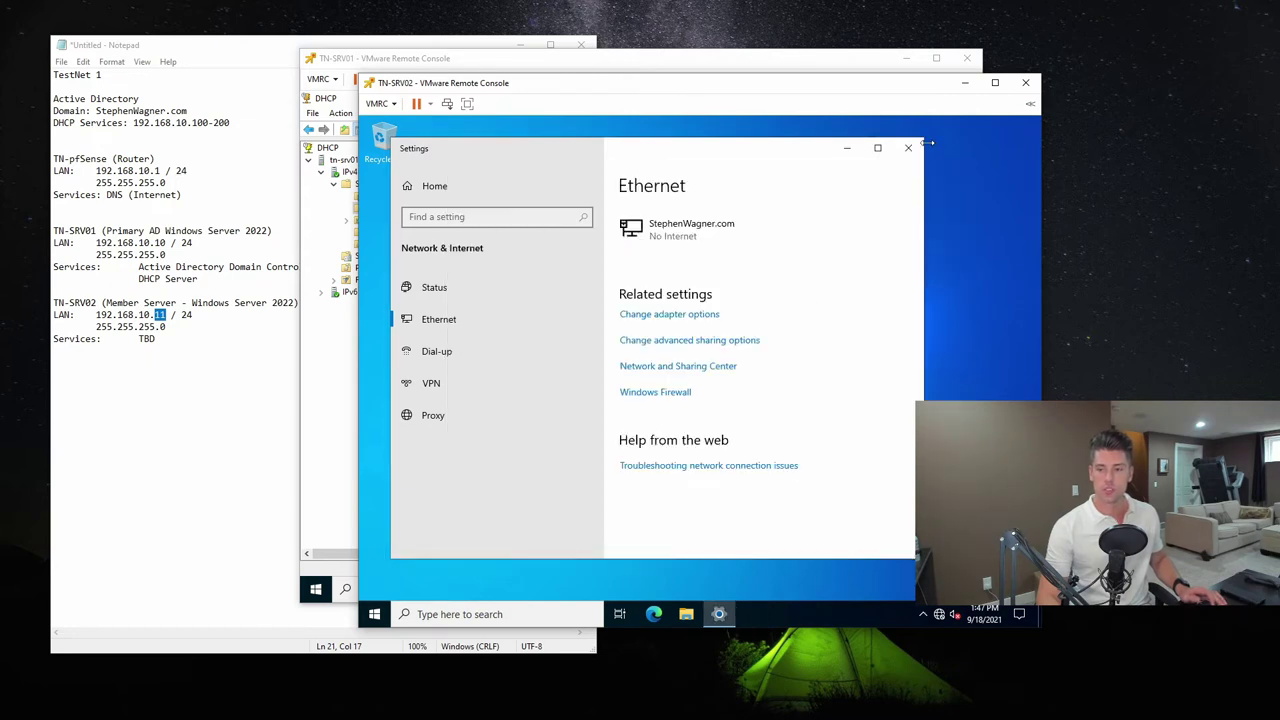
click(910, 149)
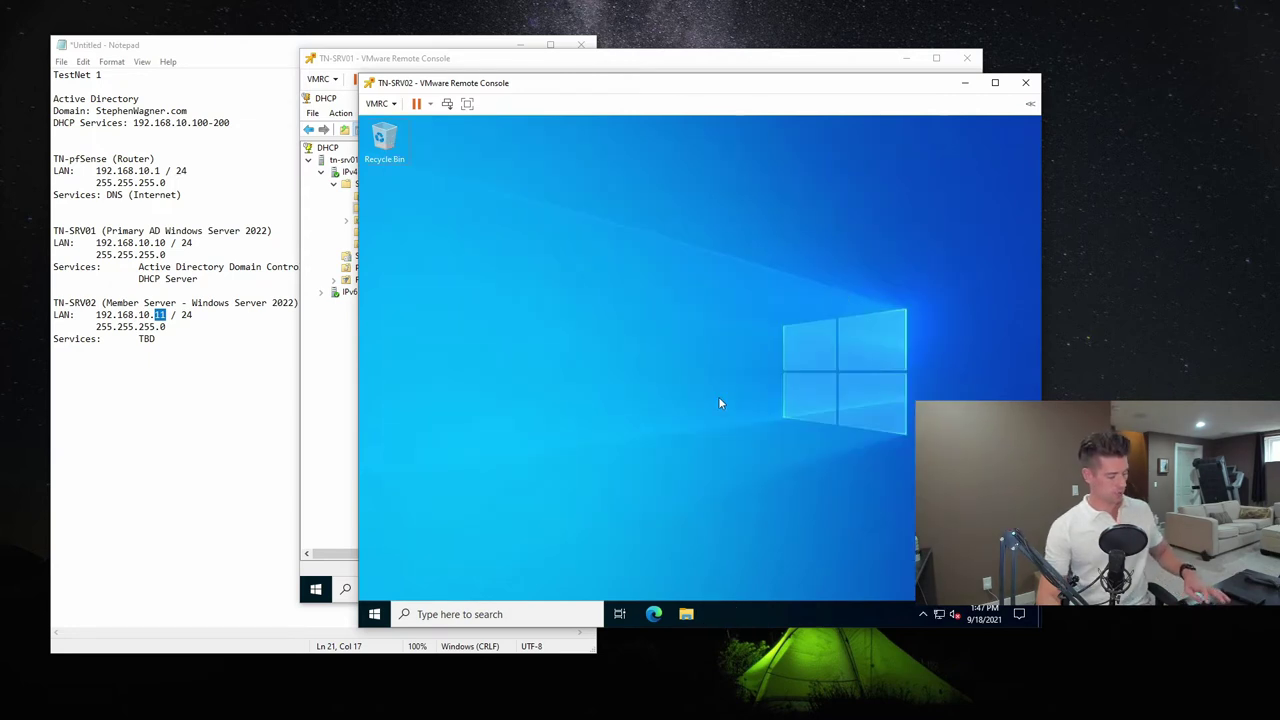
key(super+r)
text(https)
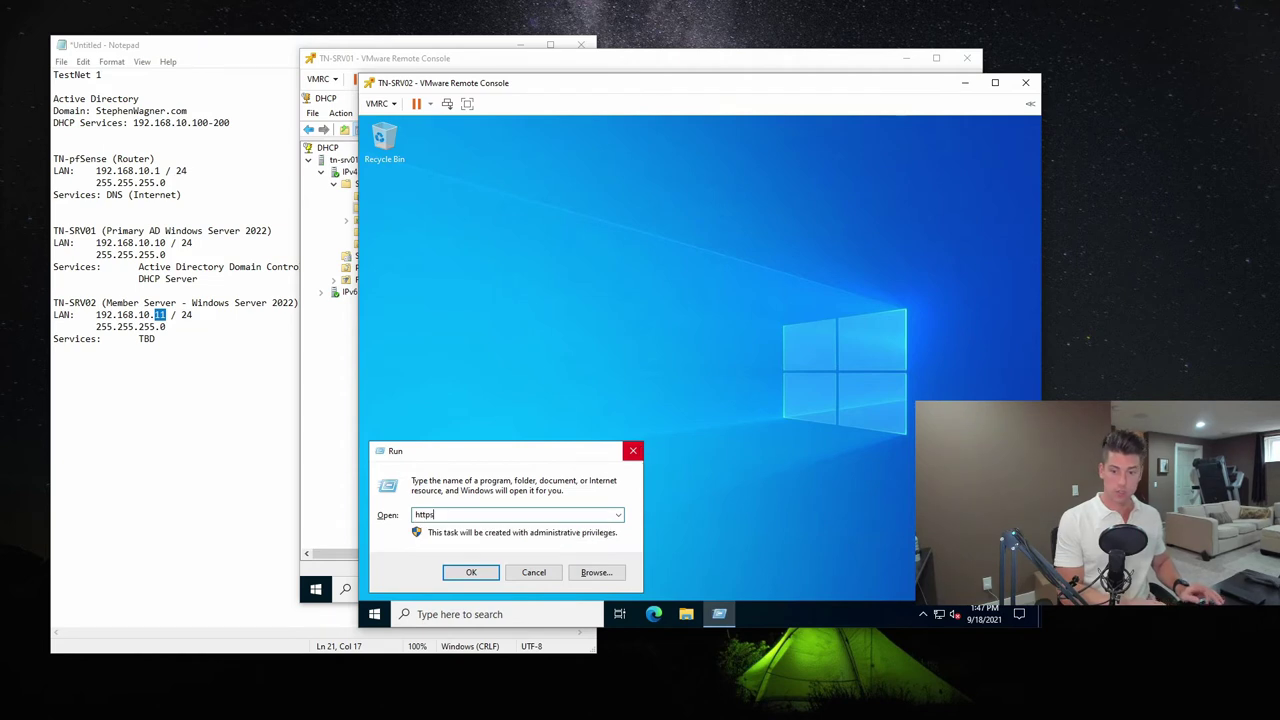
text(://www.google.com)
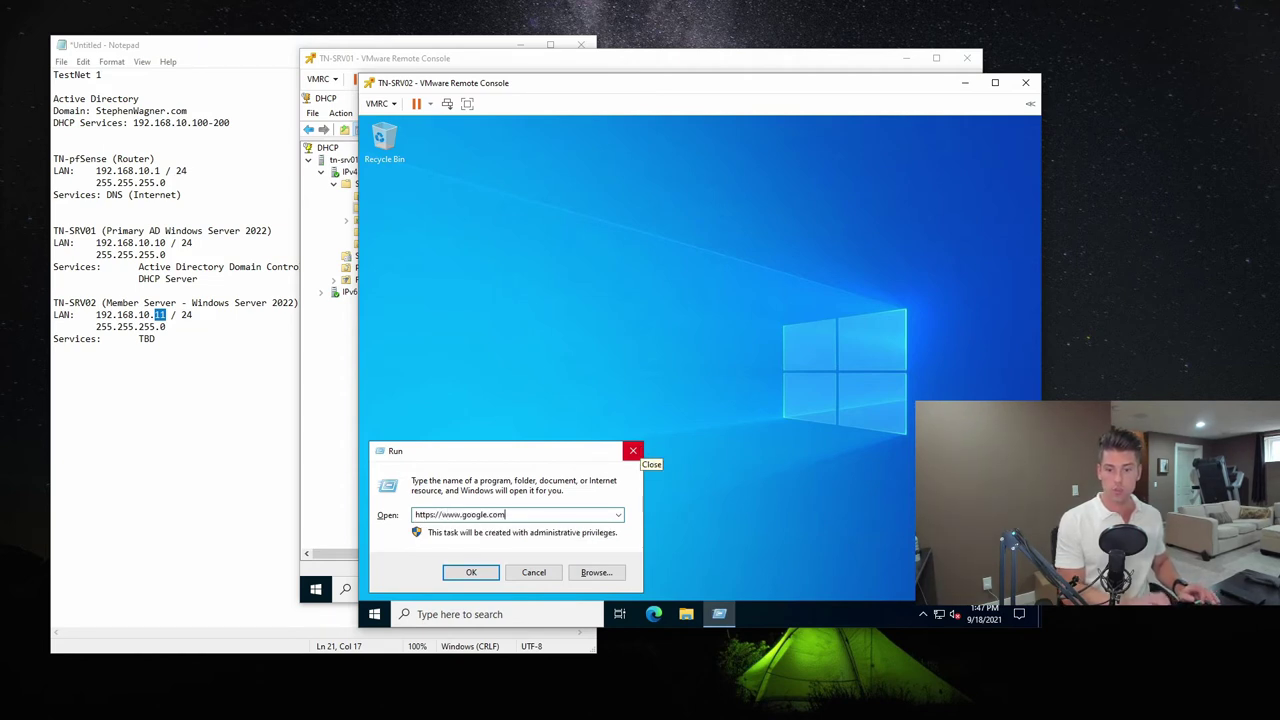
key(Return)
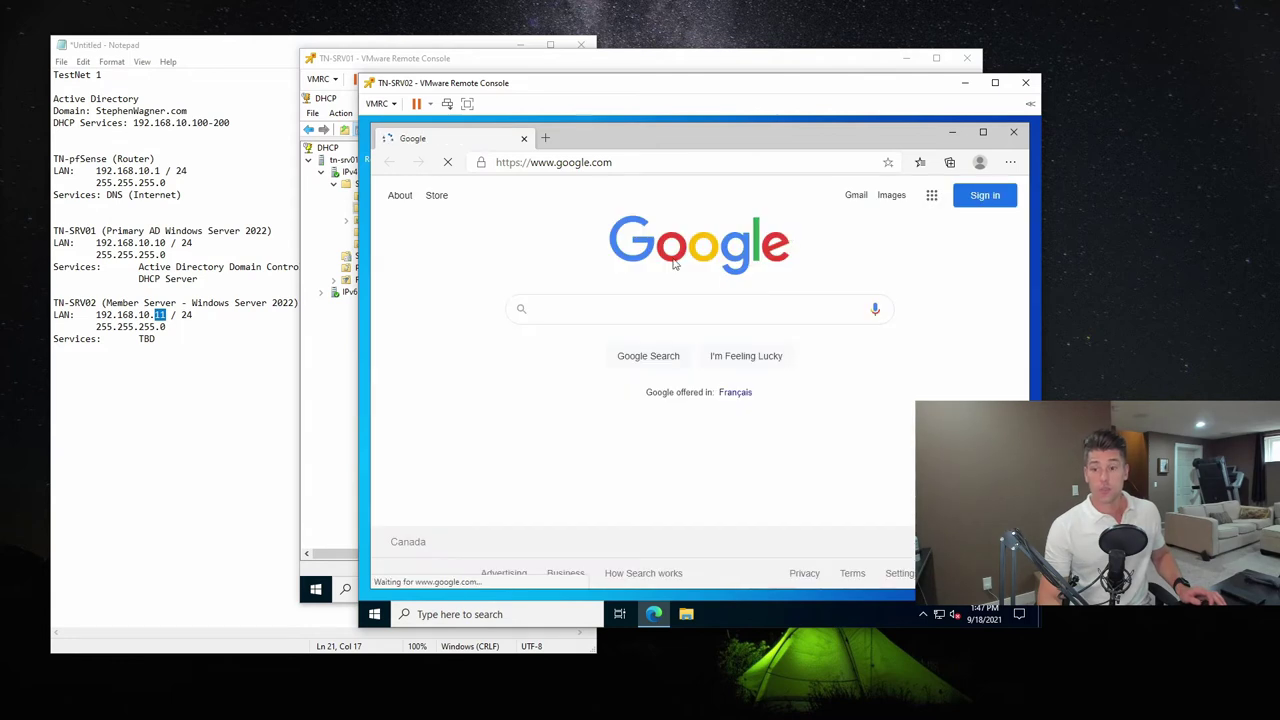
click(906, 362)
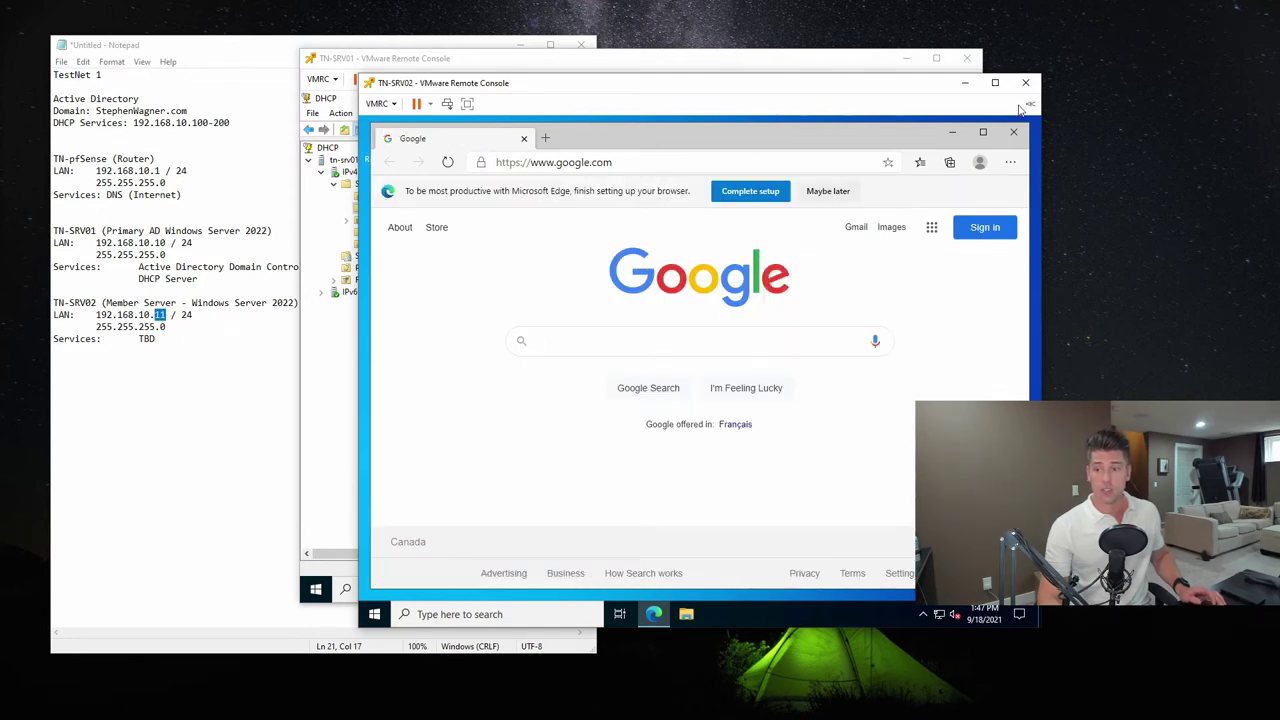
click(1013, 134)
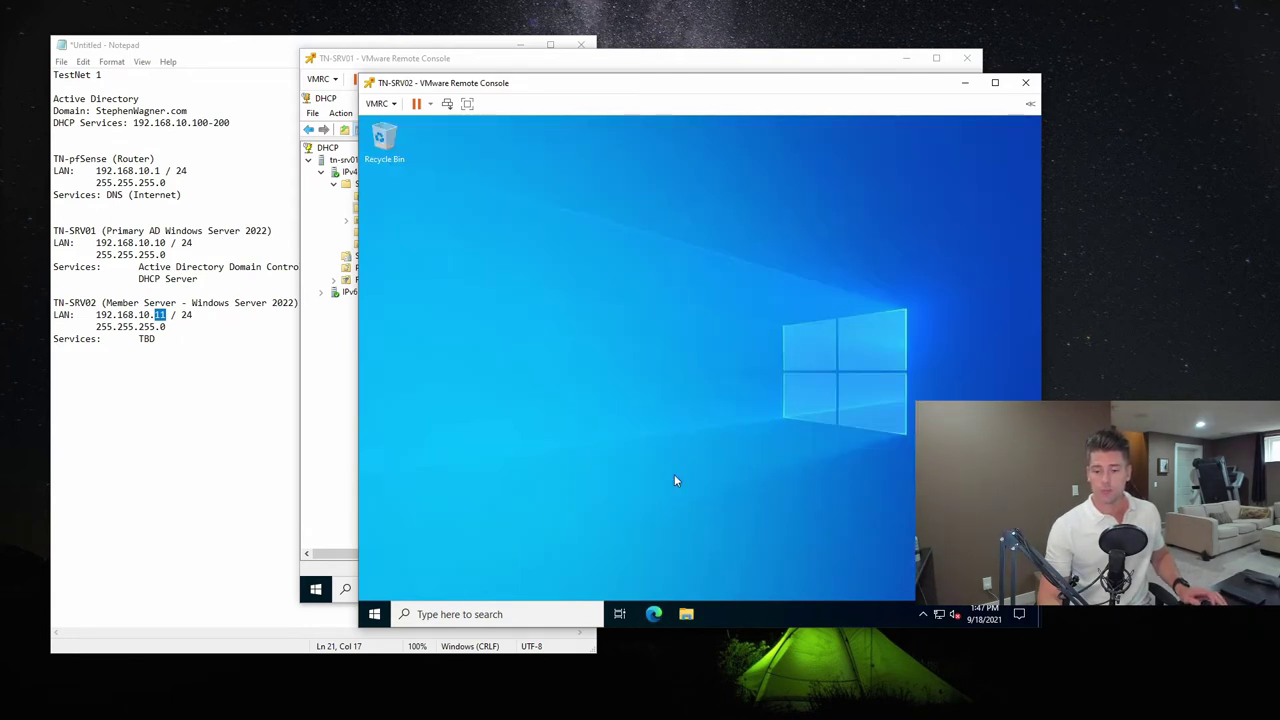
click(376, 614)
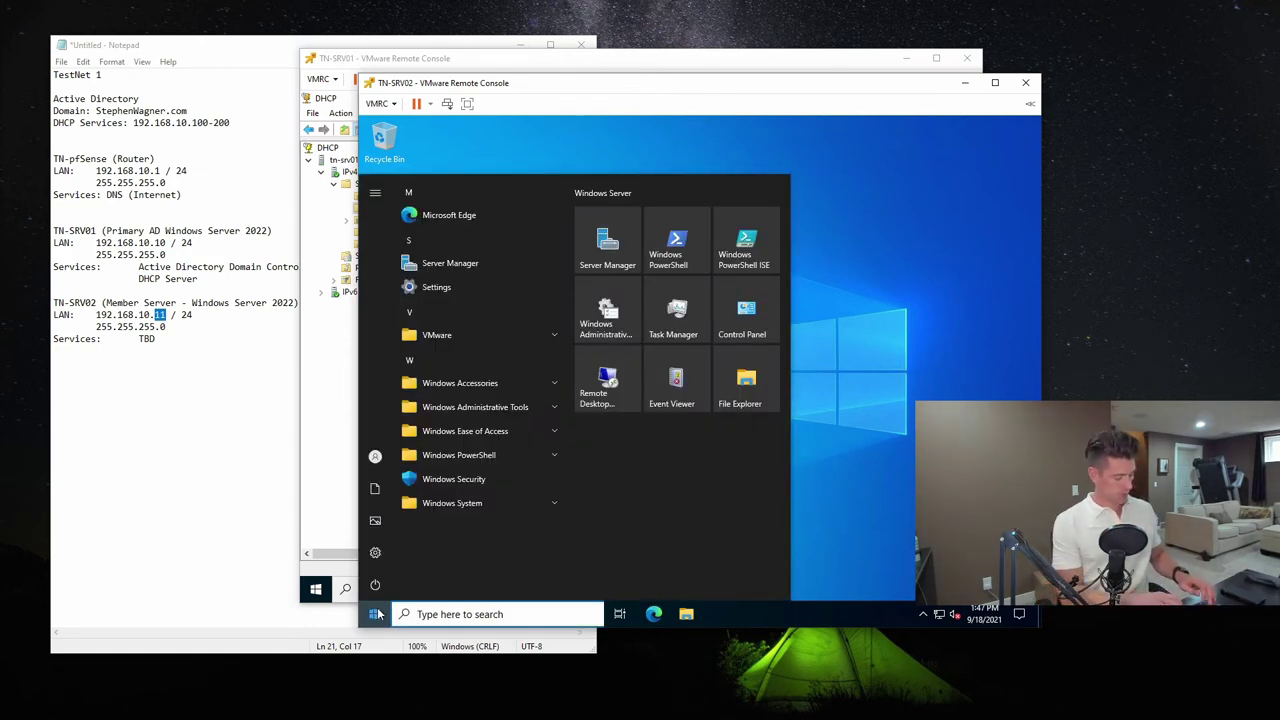
Open Advanced System Settings and the Computer Name change dialog
text(advanced syts)
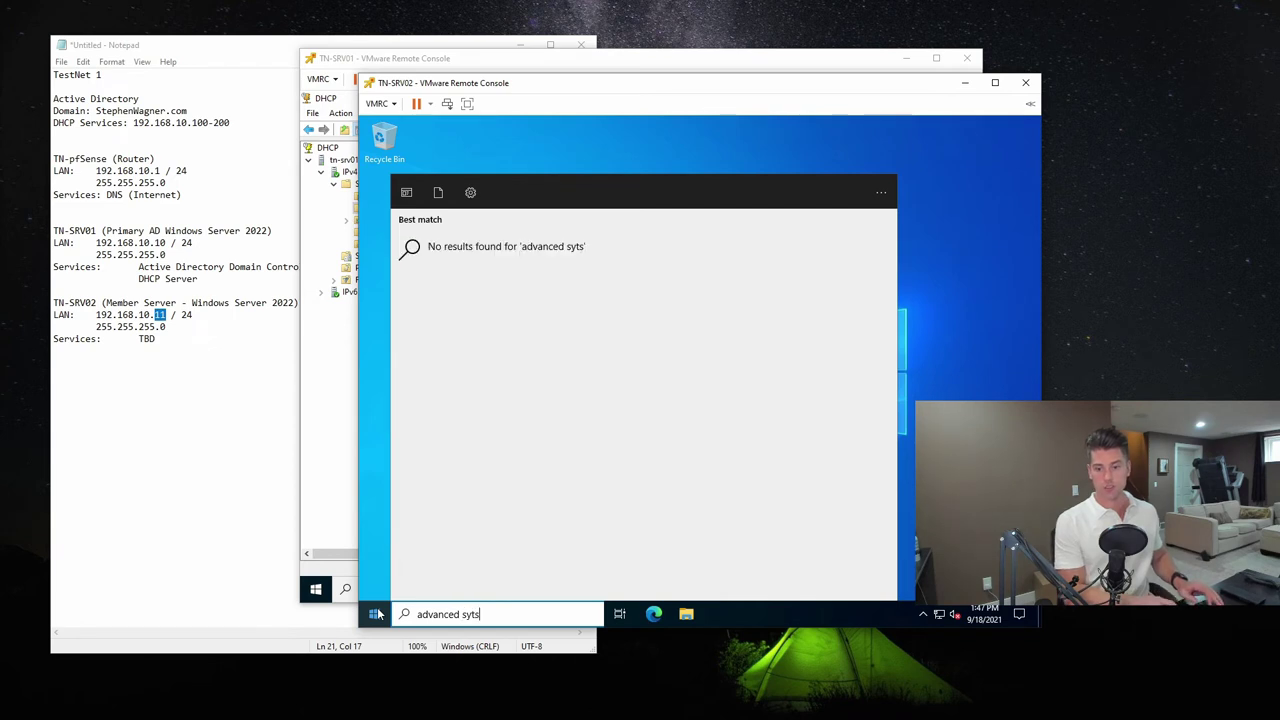
key(BackSpace)
text(stem)
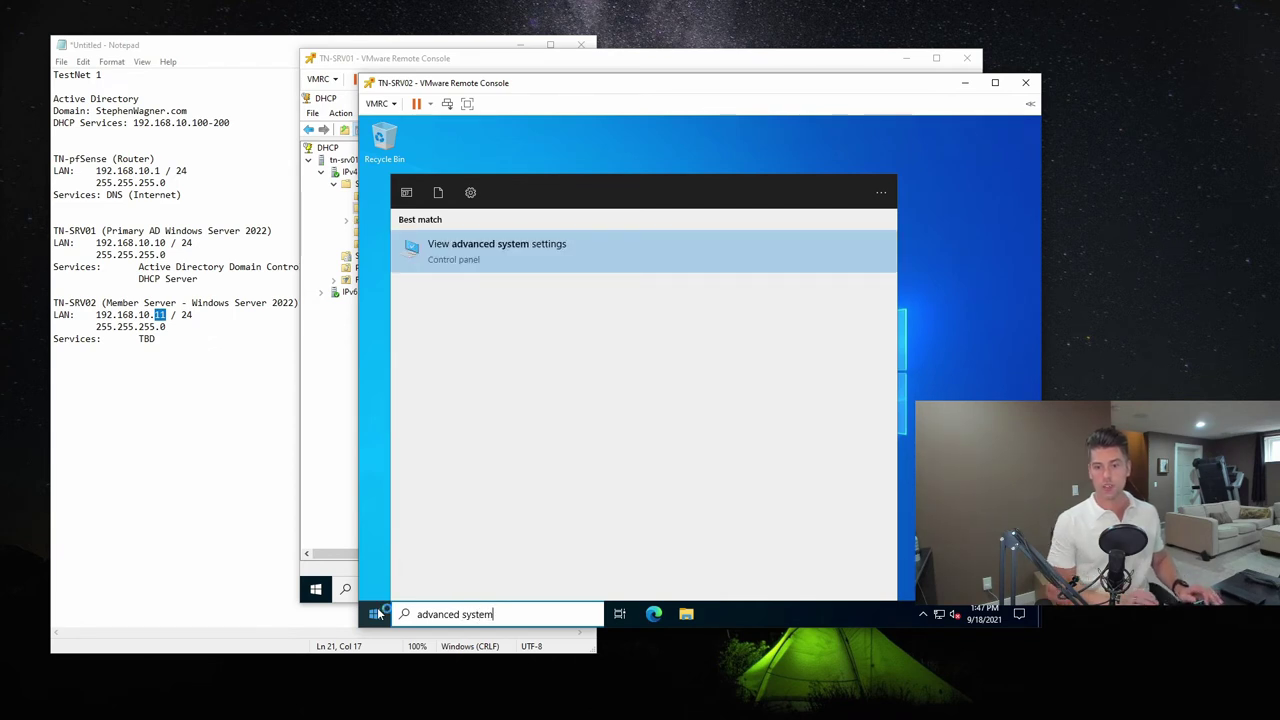
key(Return)
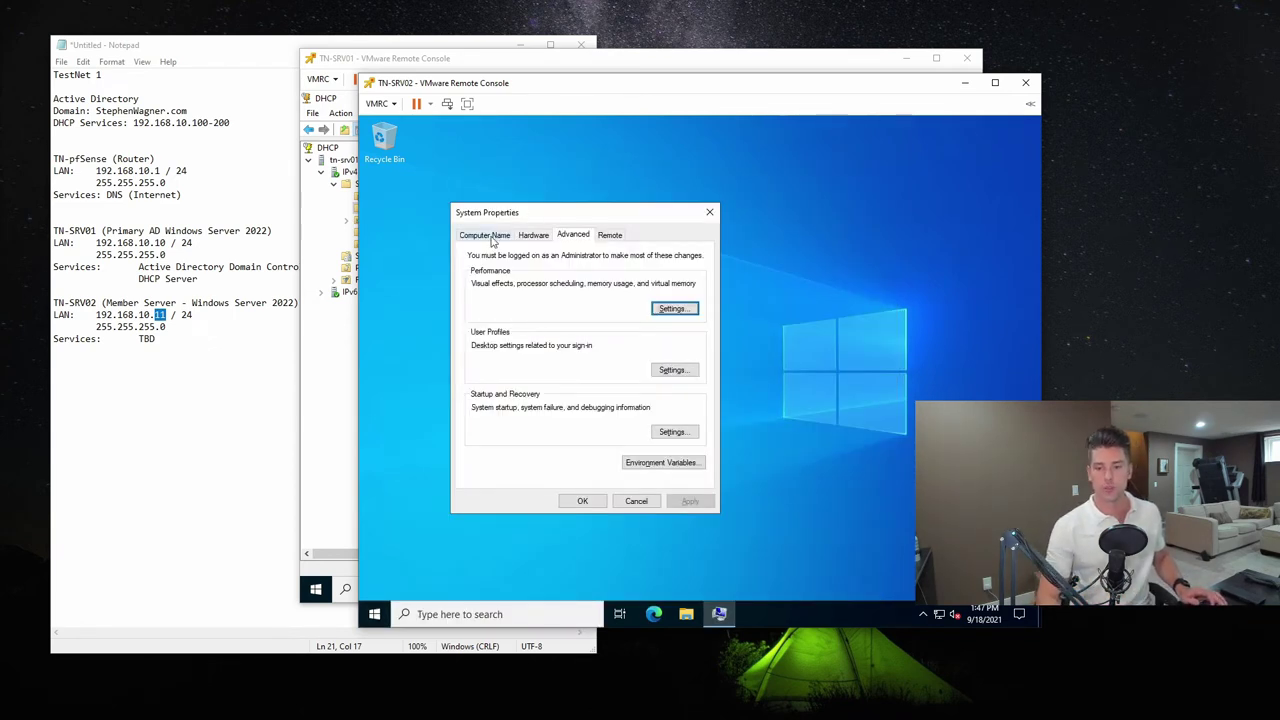
click(485, 235)
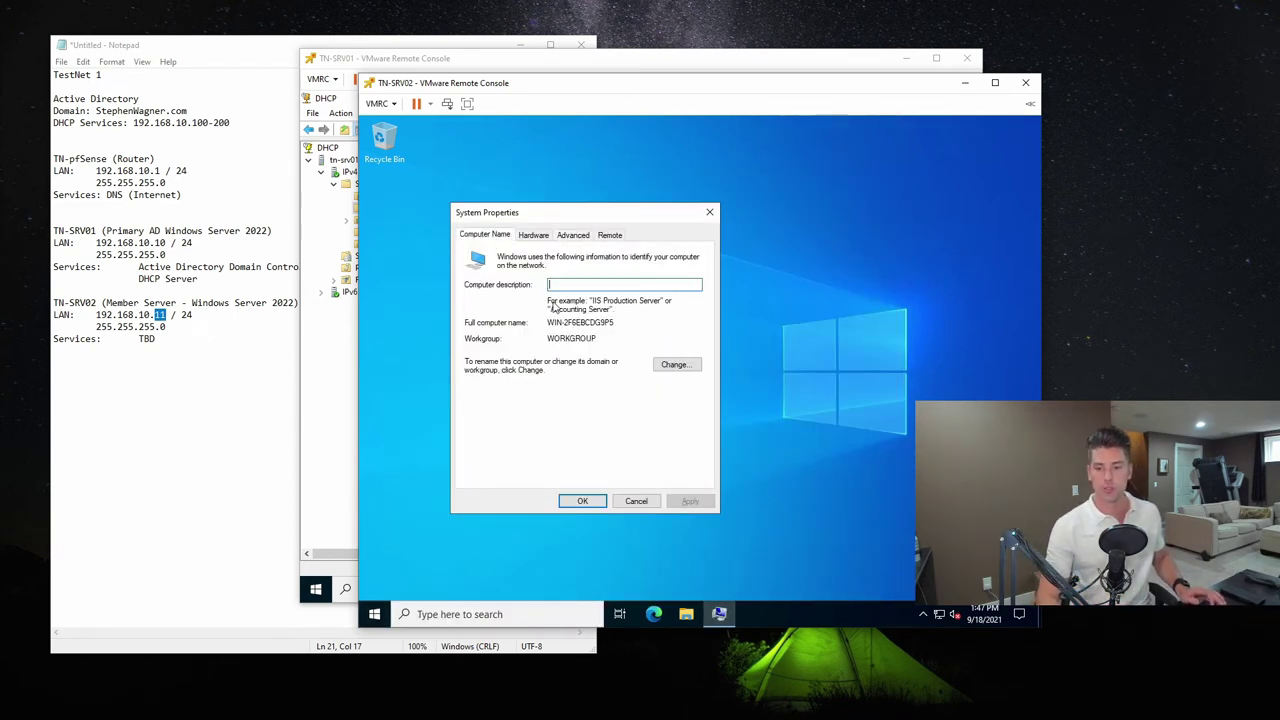
click(675, 365)
Replace computer name WIN-2F6EBCDG9P5 with TN-SRV02 and restart the server now
click(485, 313)
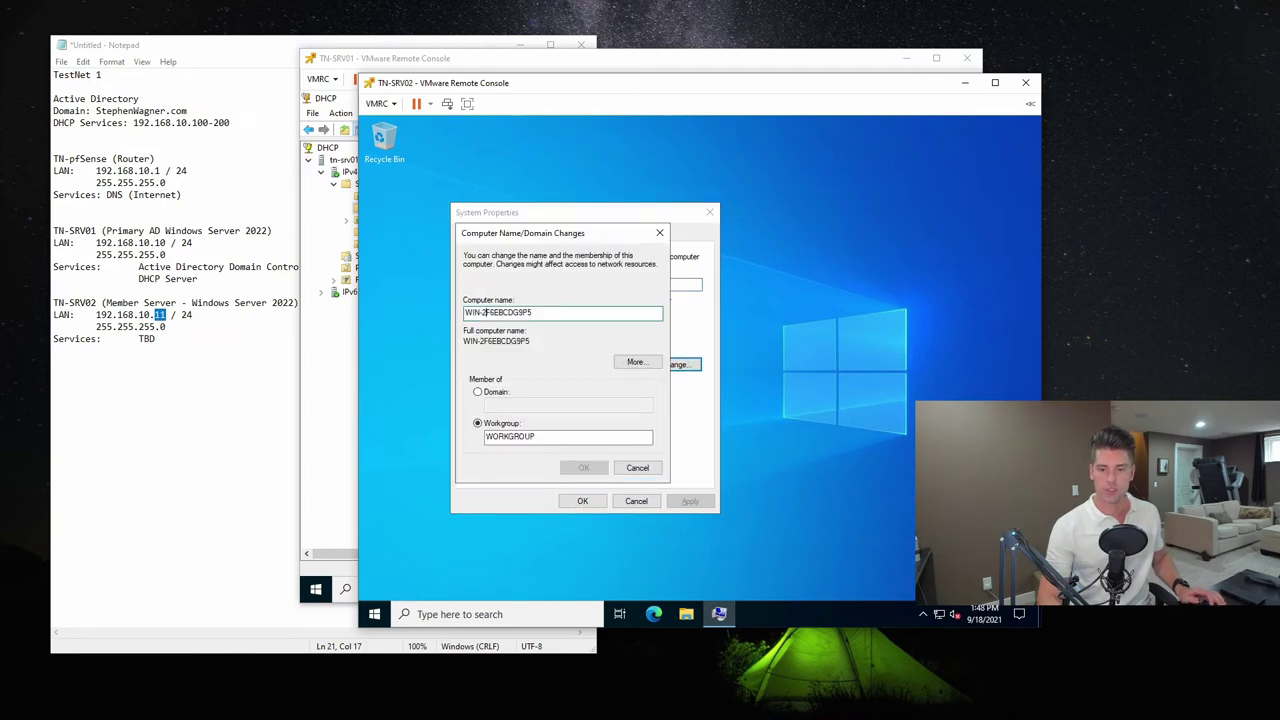
key(ctrl+a)
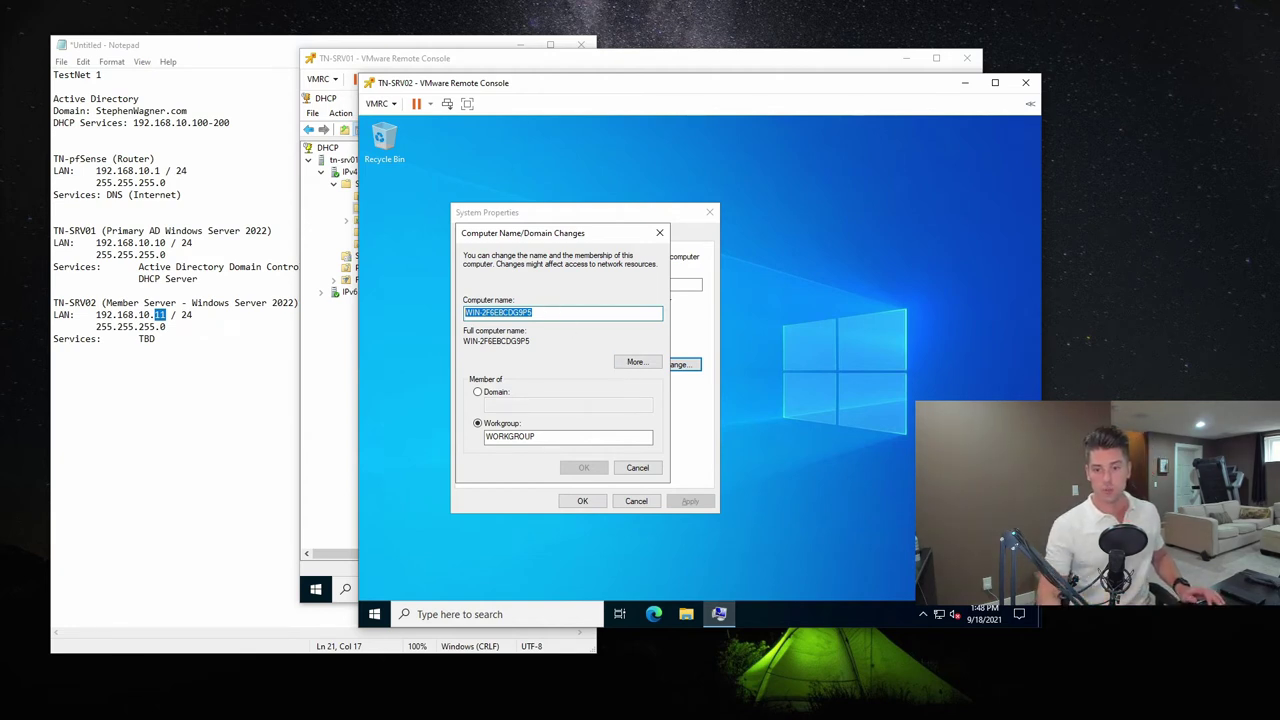
text(TN-SRV02)
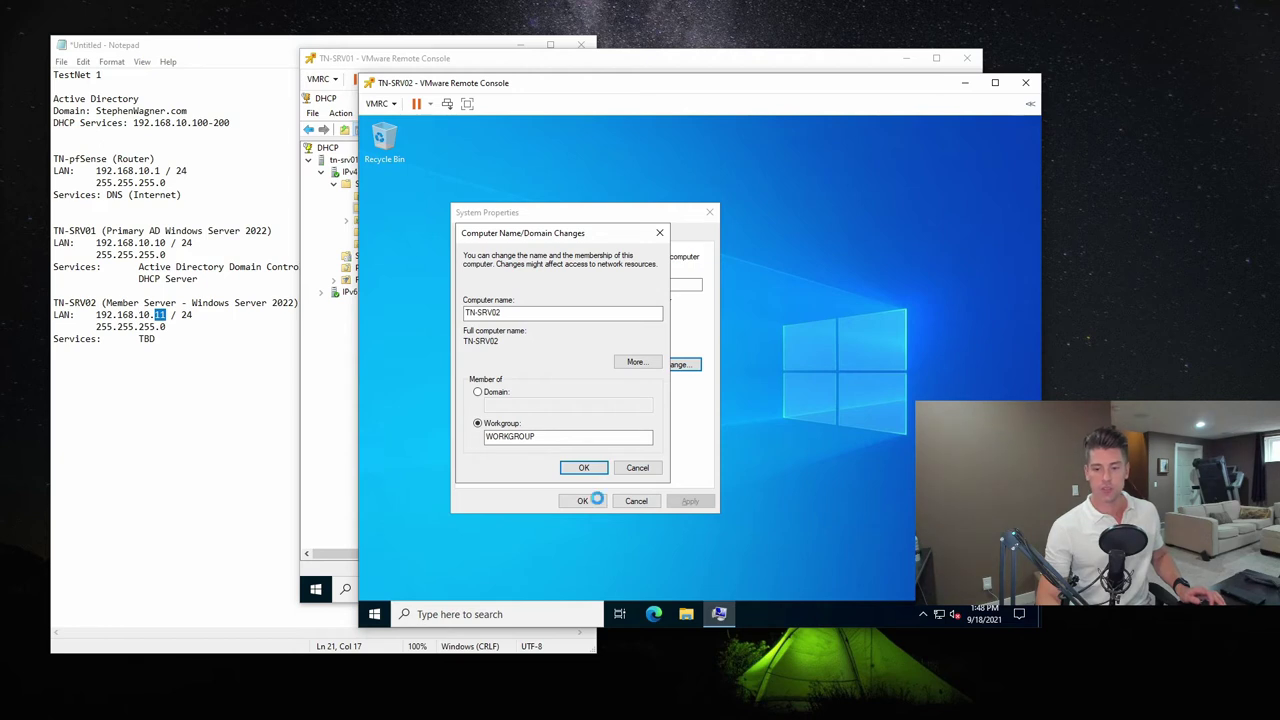
click(600, 468)
click(782, 382)
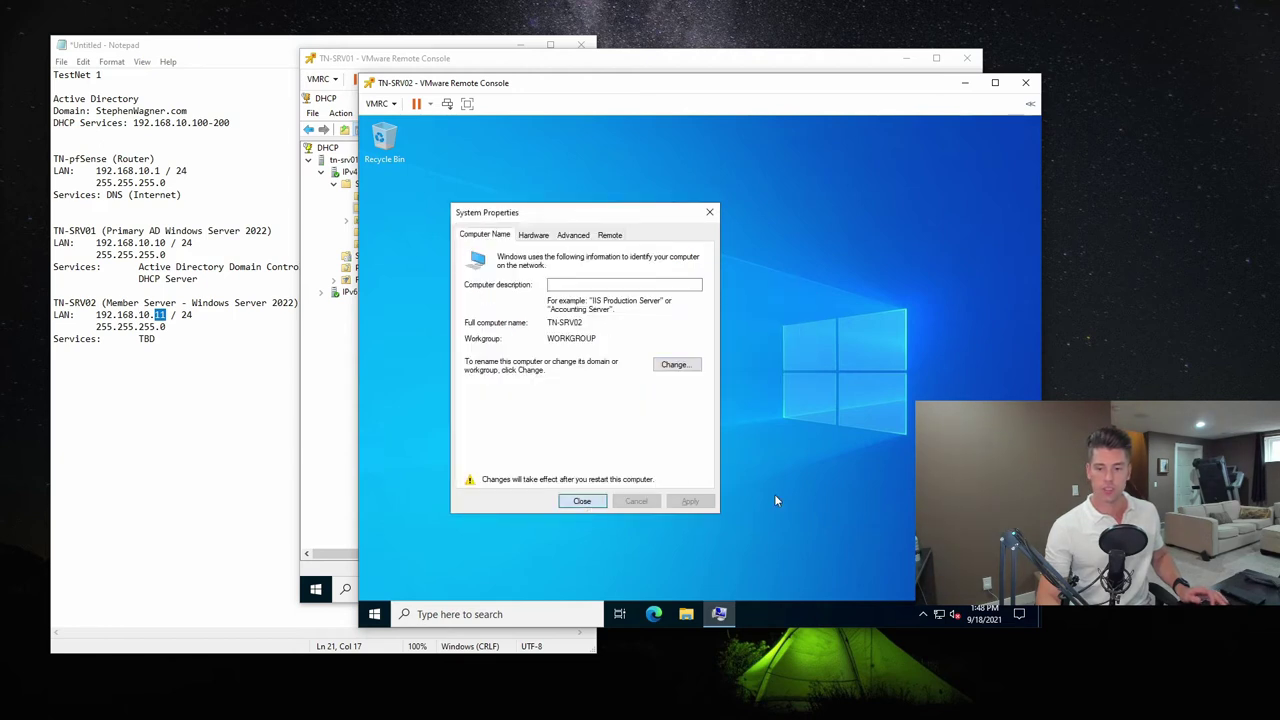
click(583, 504)
click(694, 377)
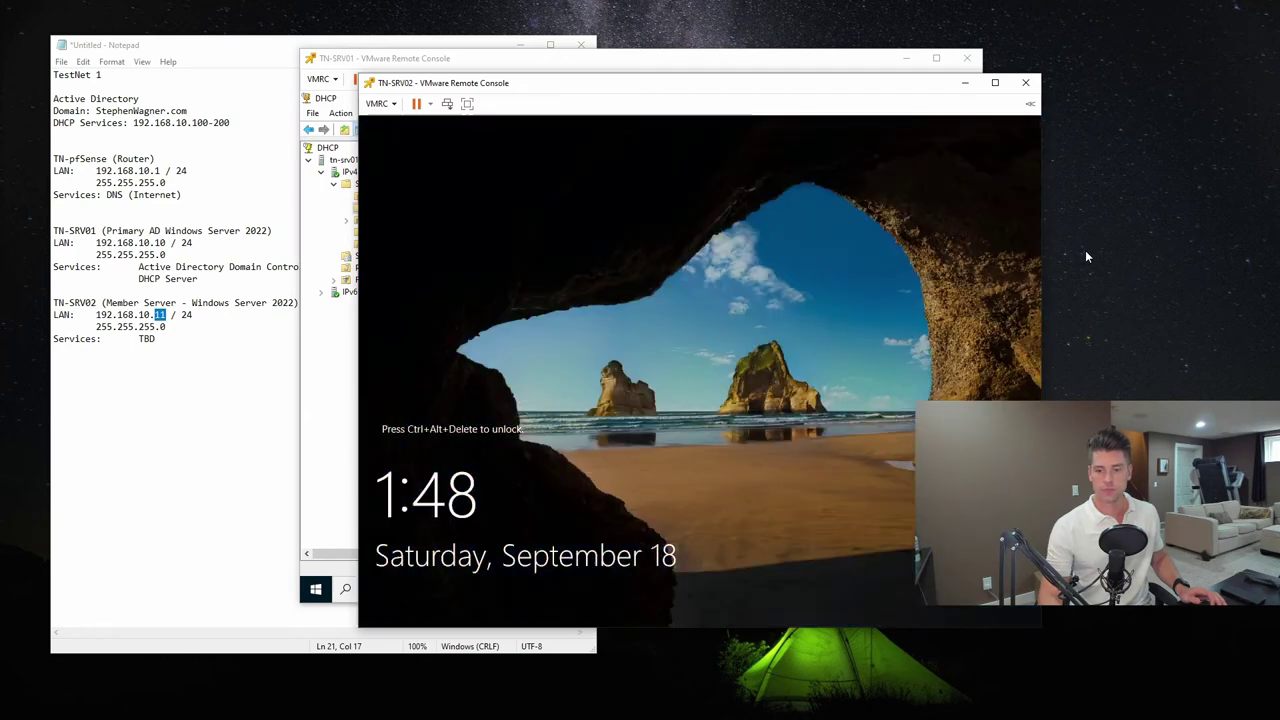
Send Ctrl+Alt+Del and sign in as Administrator, retrying after an incorrect password
click(376, 104)
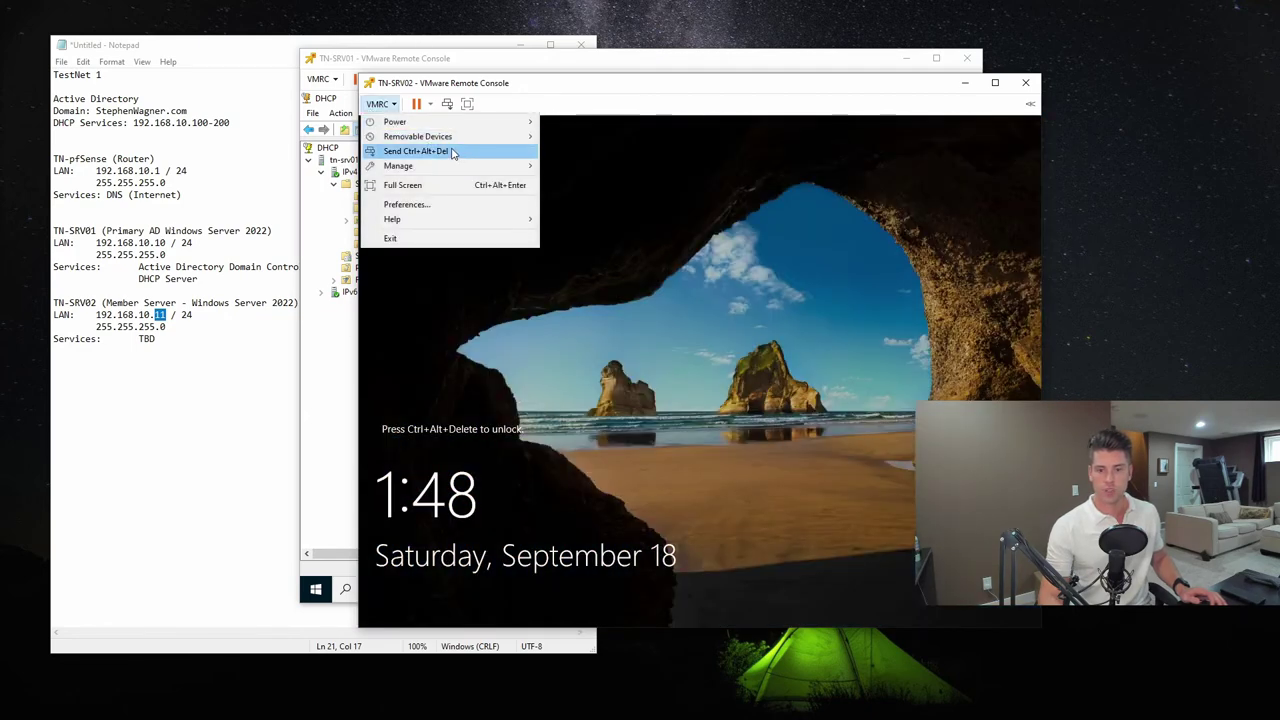
click(451, 152)
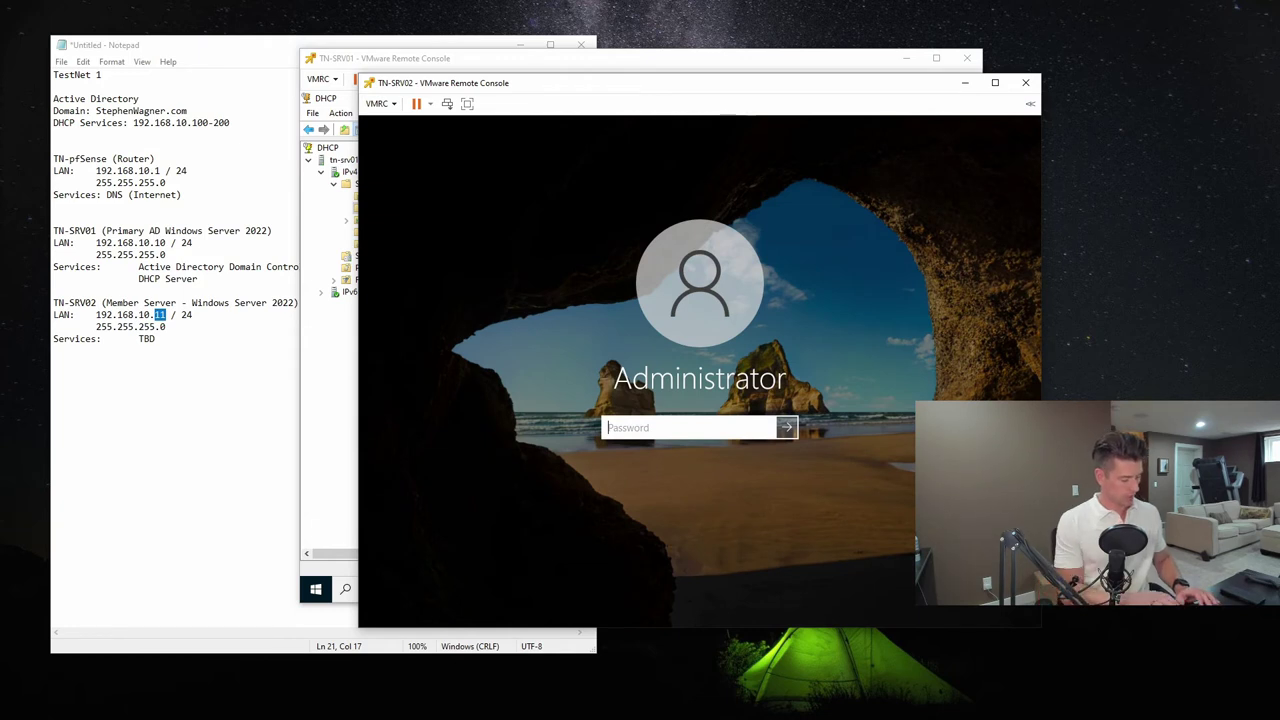
text(•••••••••••)
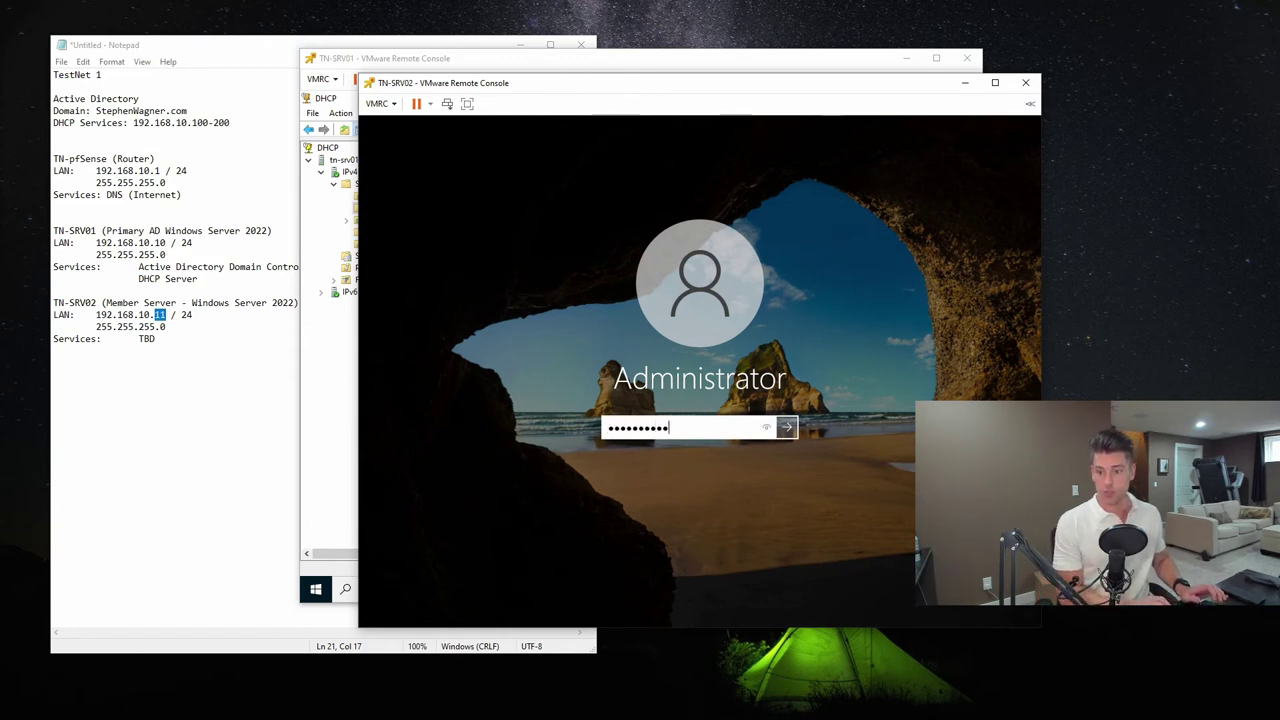
key(Return)
key(Return)
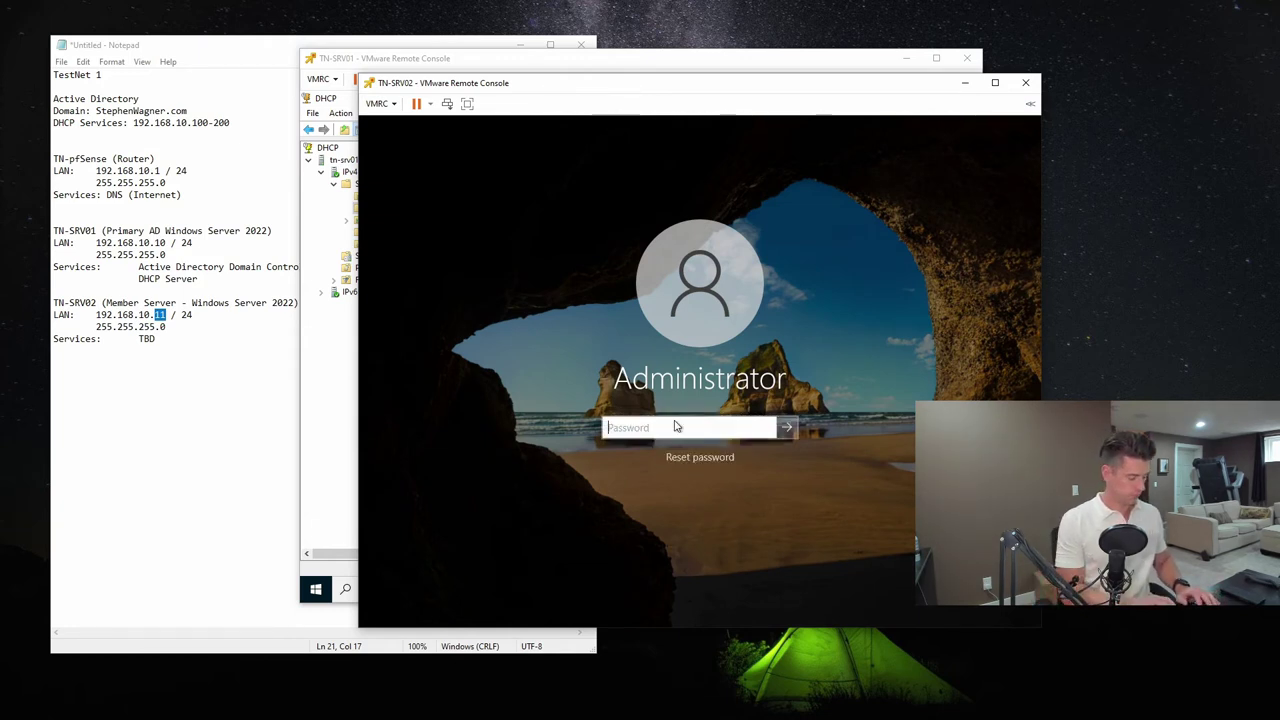
text(•••••••••••)
key(Return)
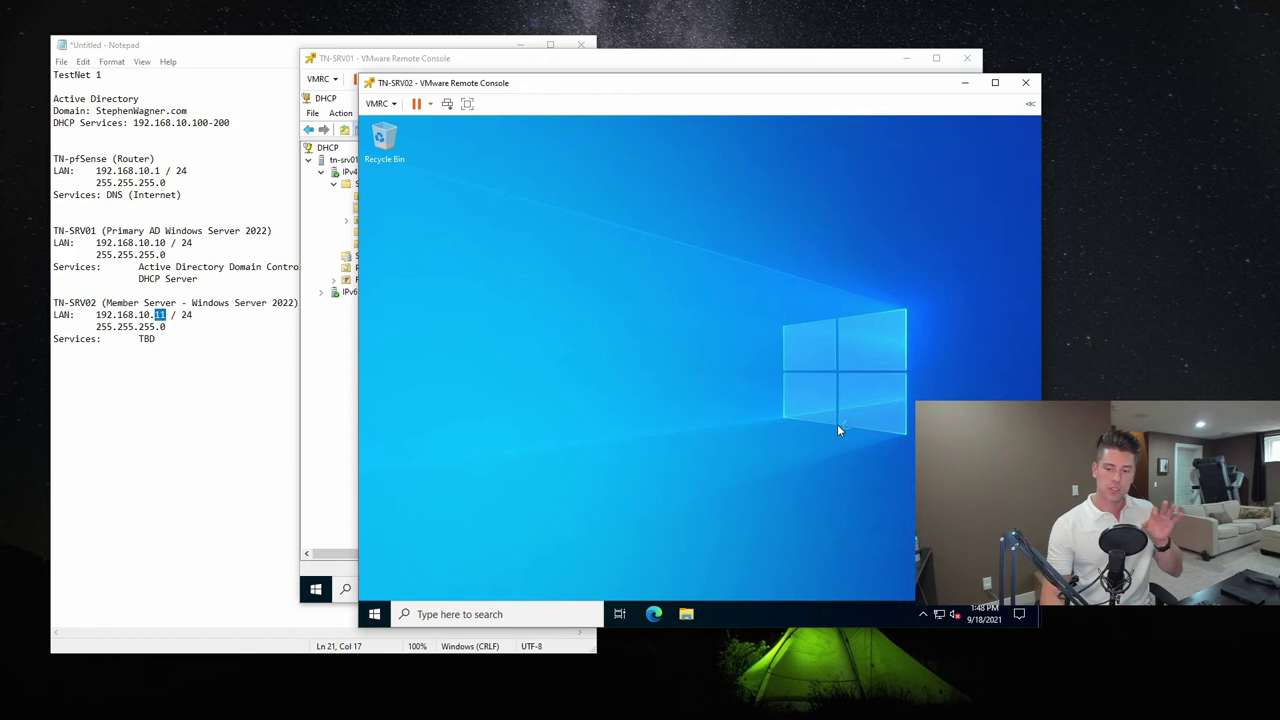
click(371, 619)
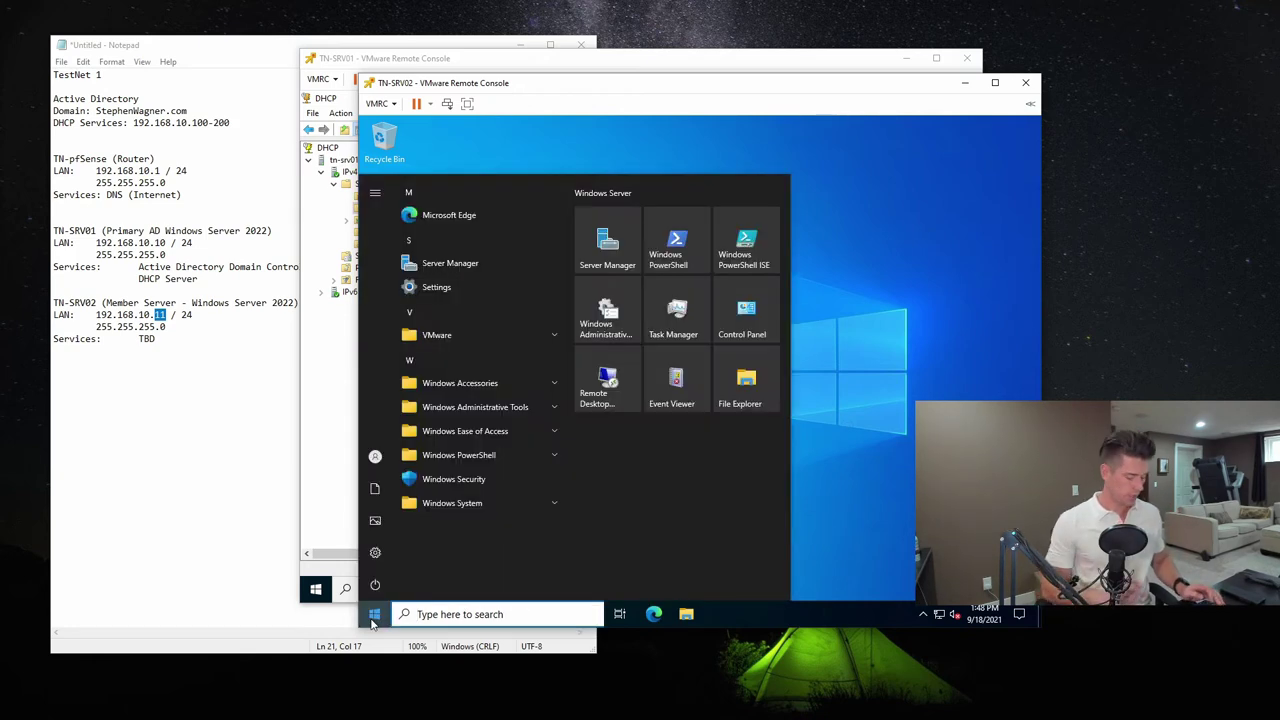
Open System Properties on the Computer Name tab via advanced system settings search
text(advanced system)
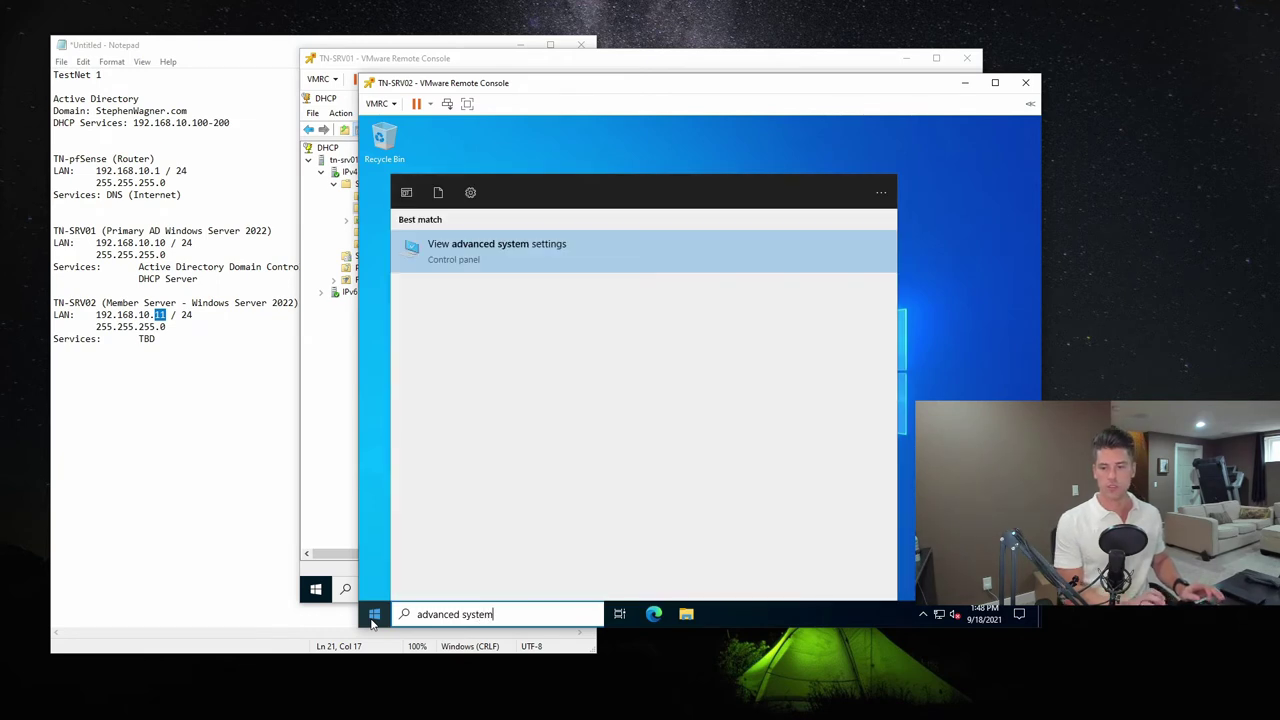
key(Return)
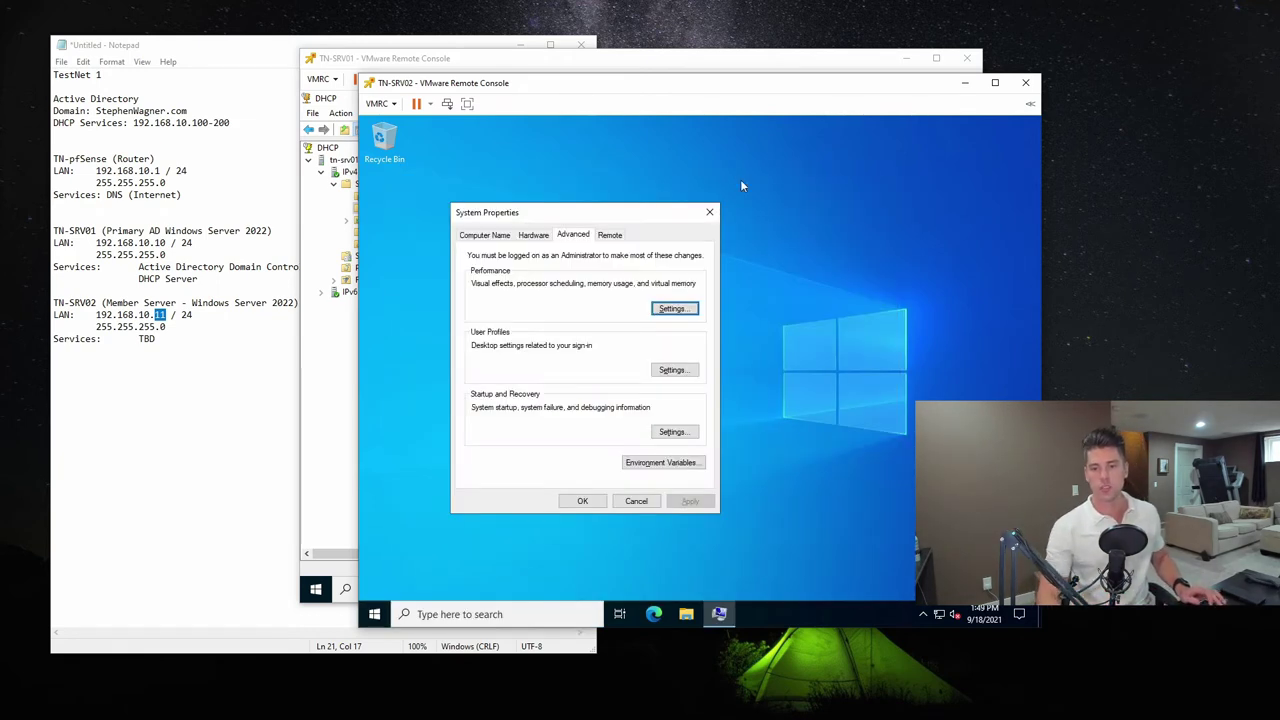
click(490, 236)
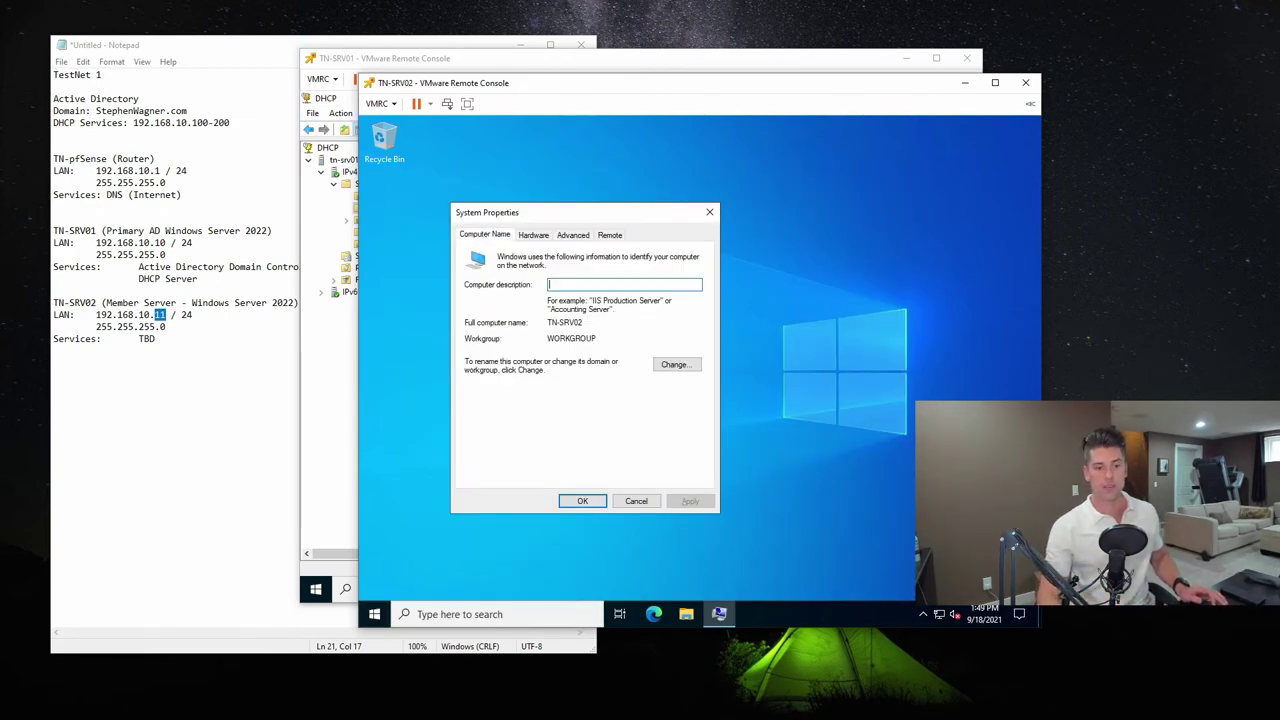
Set the time zone to (UTC-07:00) Mountain Time (US & Canada) from the clock's date/time settings
right_click(972, 616)
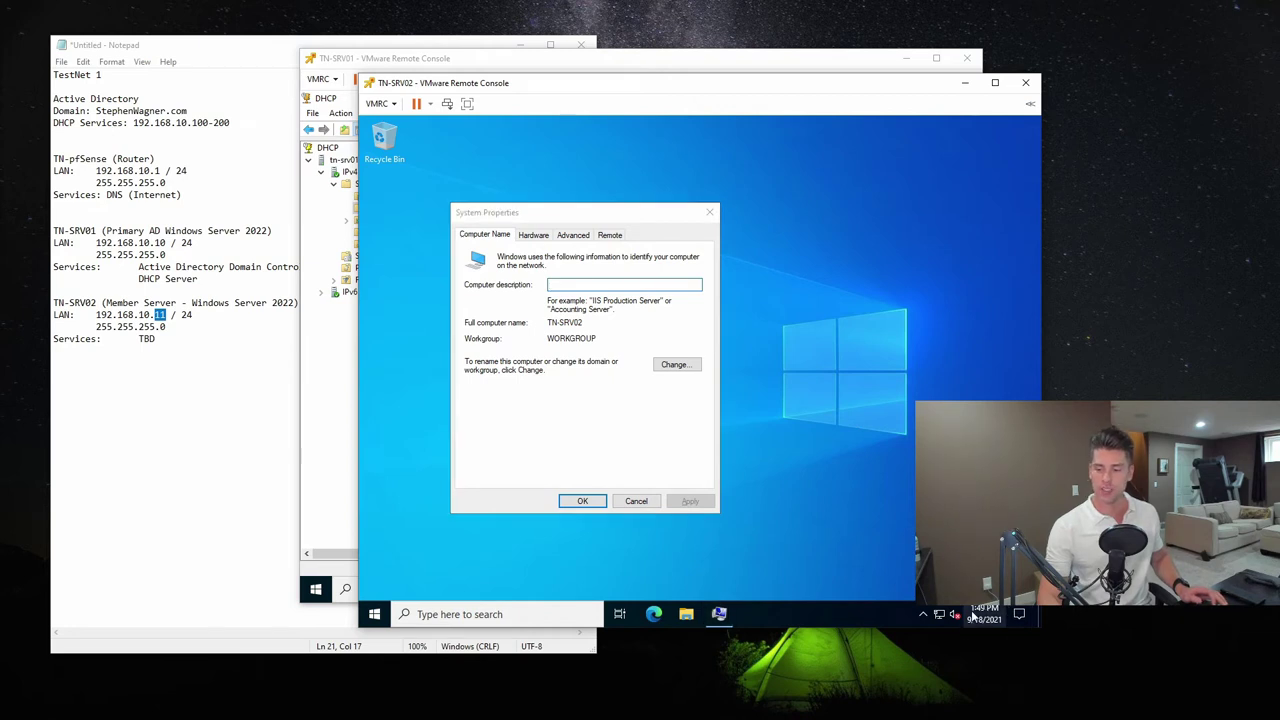
click(910, 316)
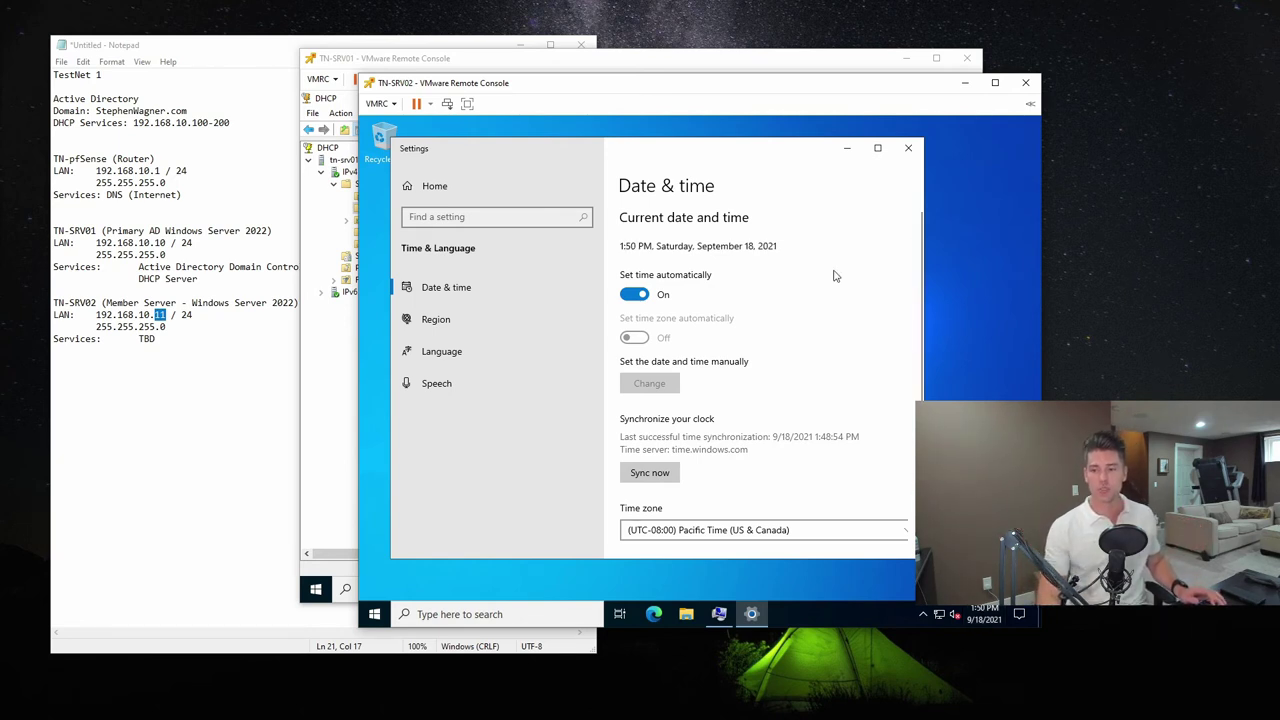
click(879, 150)
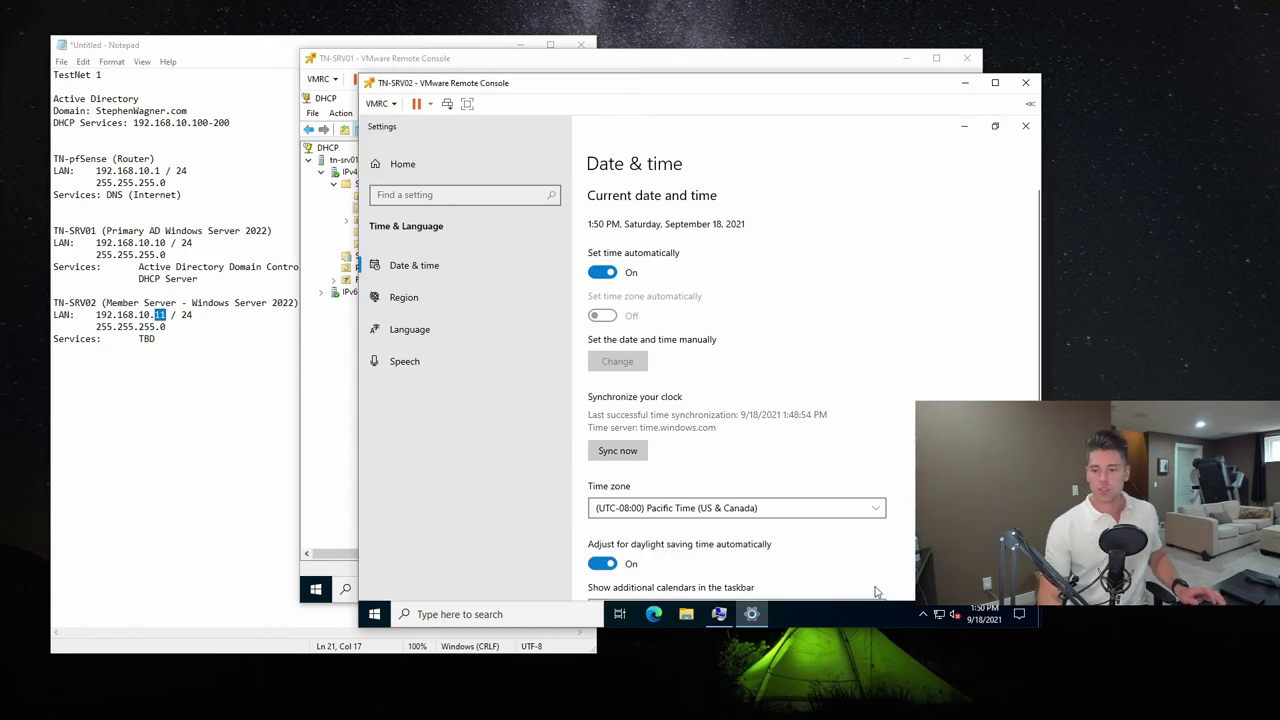
click(752, 508)
click(732, 526)
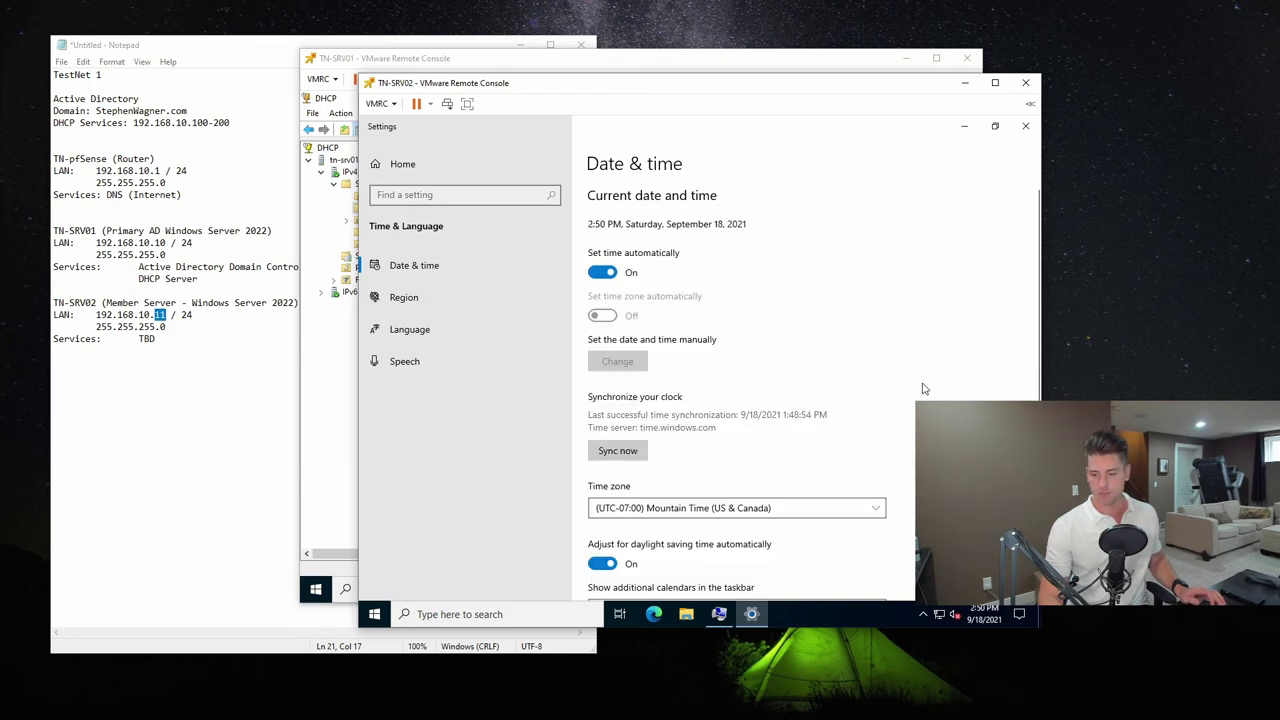
click(1025, 126)
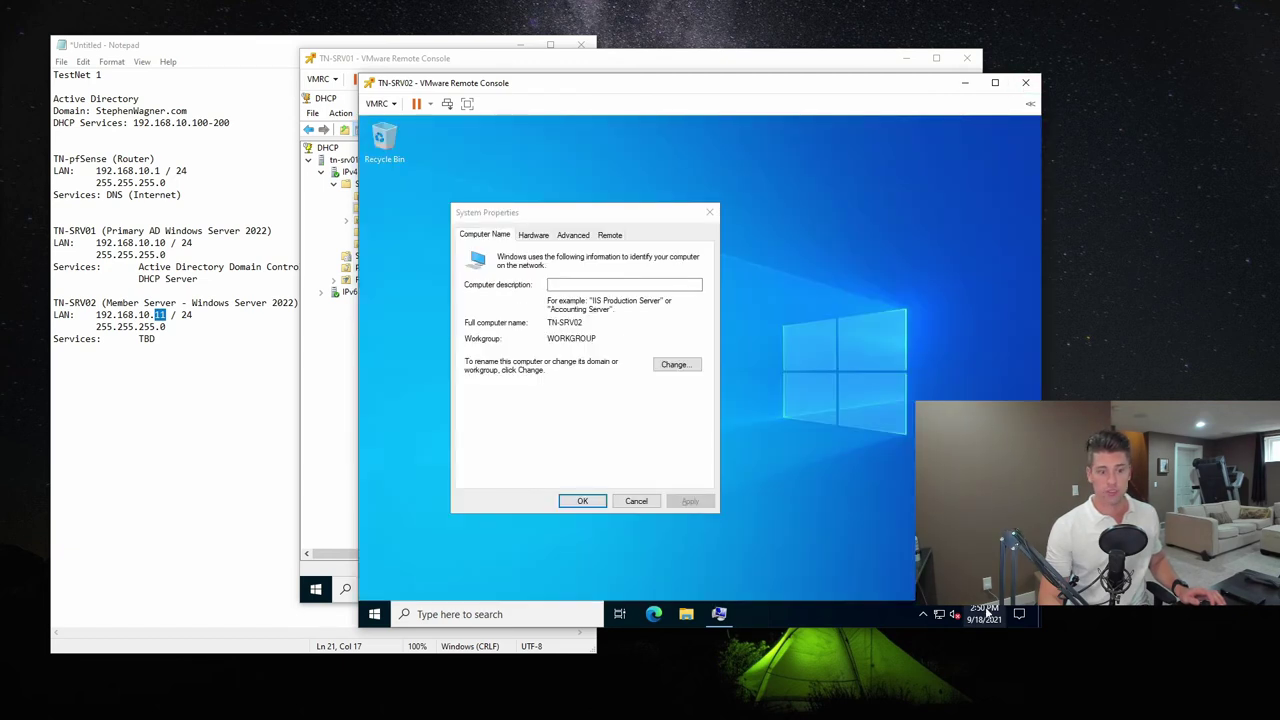
Set TN-SRV02 to be a member of the StephenWagner.com domain
click(570, 217)
click(677, 364)
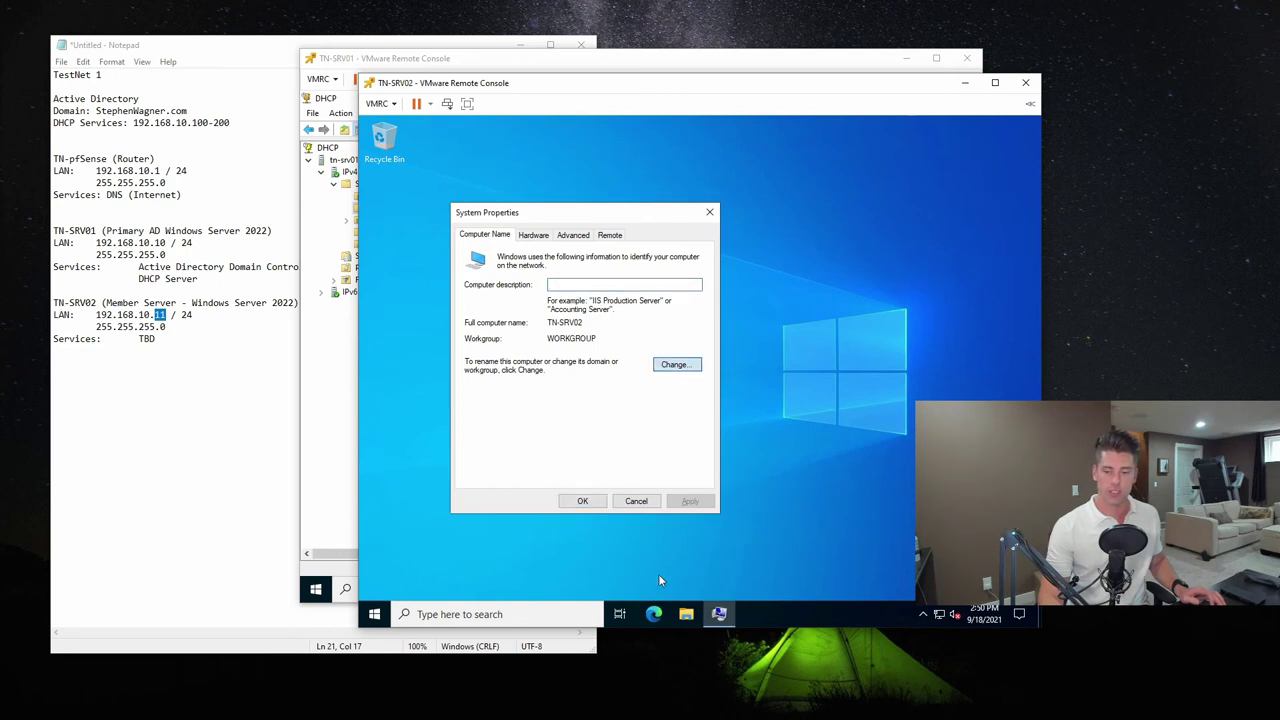
click(477, 391)
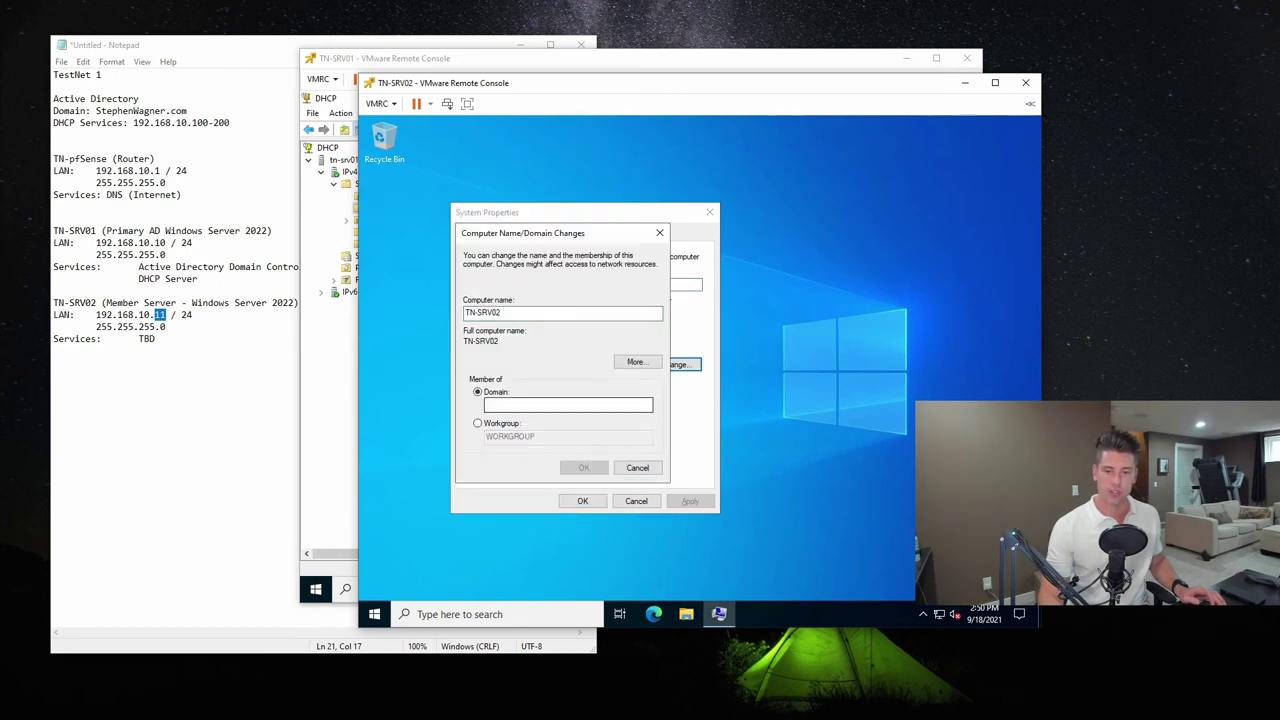
text(Stephen)
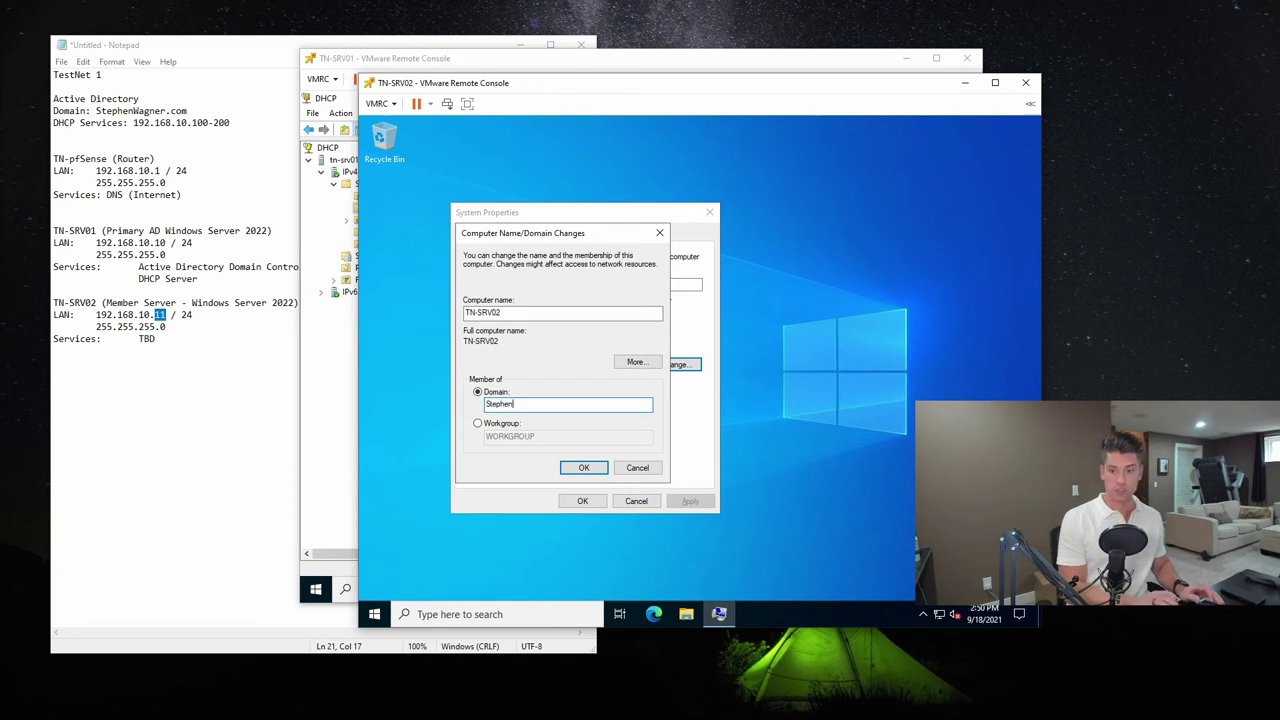
text(Wagner.com)
key(Return)
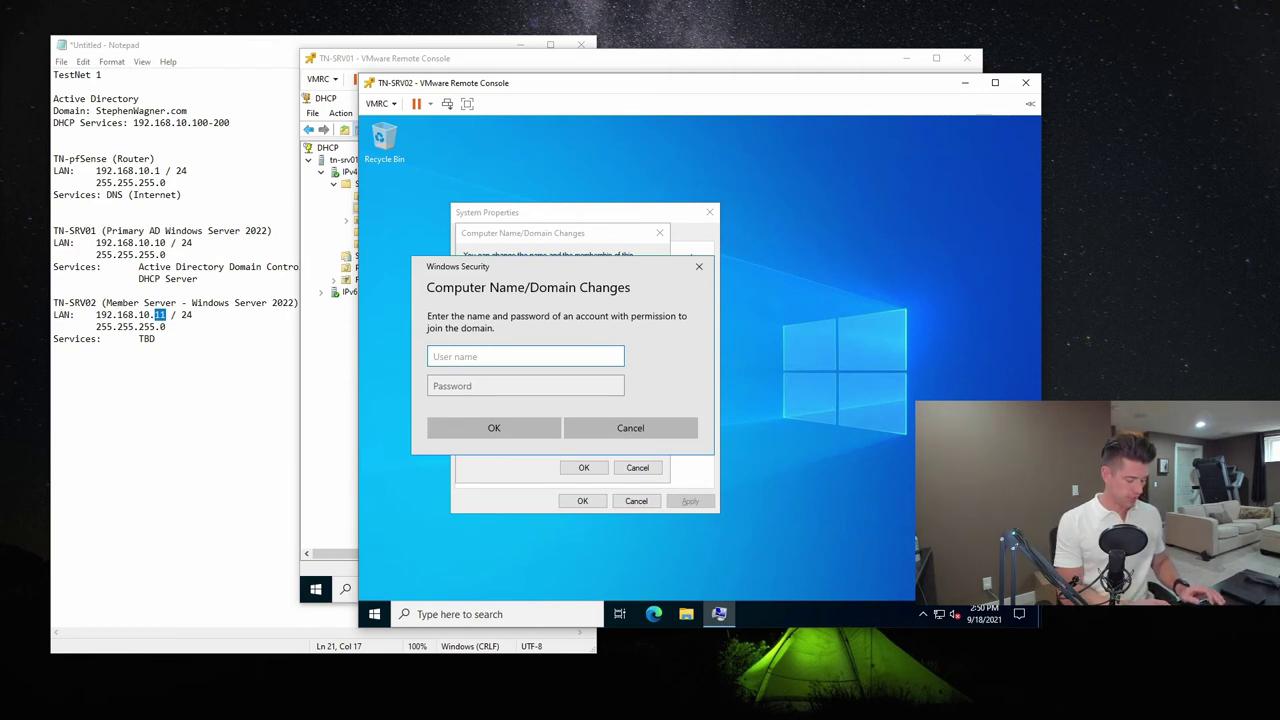
Enter the domain Administrator's UPN and password to authorise the domain join
text(STEPHENWAGHN)
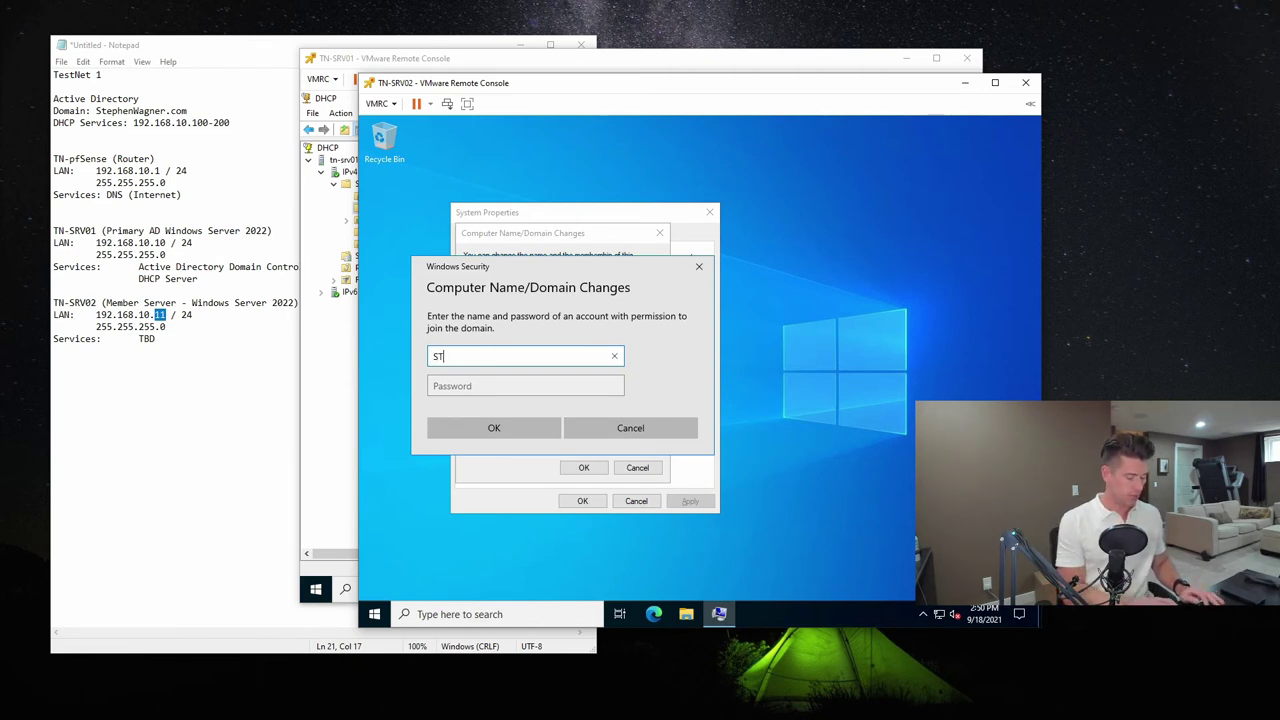
key(BackSpace)
key(BackSpace)
text(N)
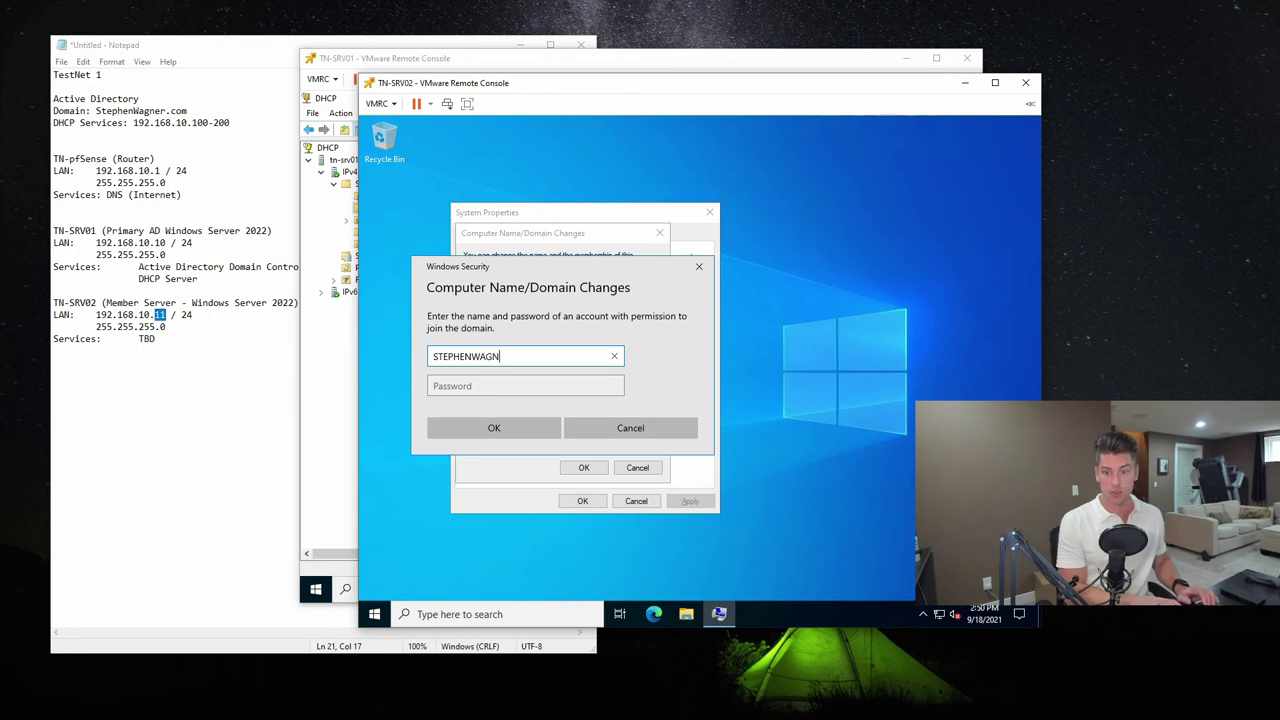
text(ER\)
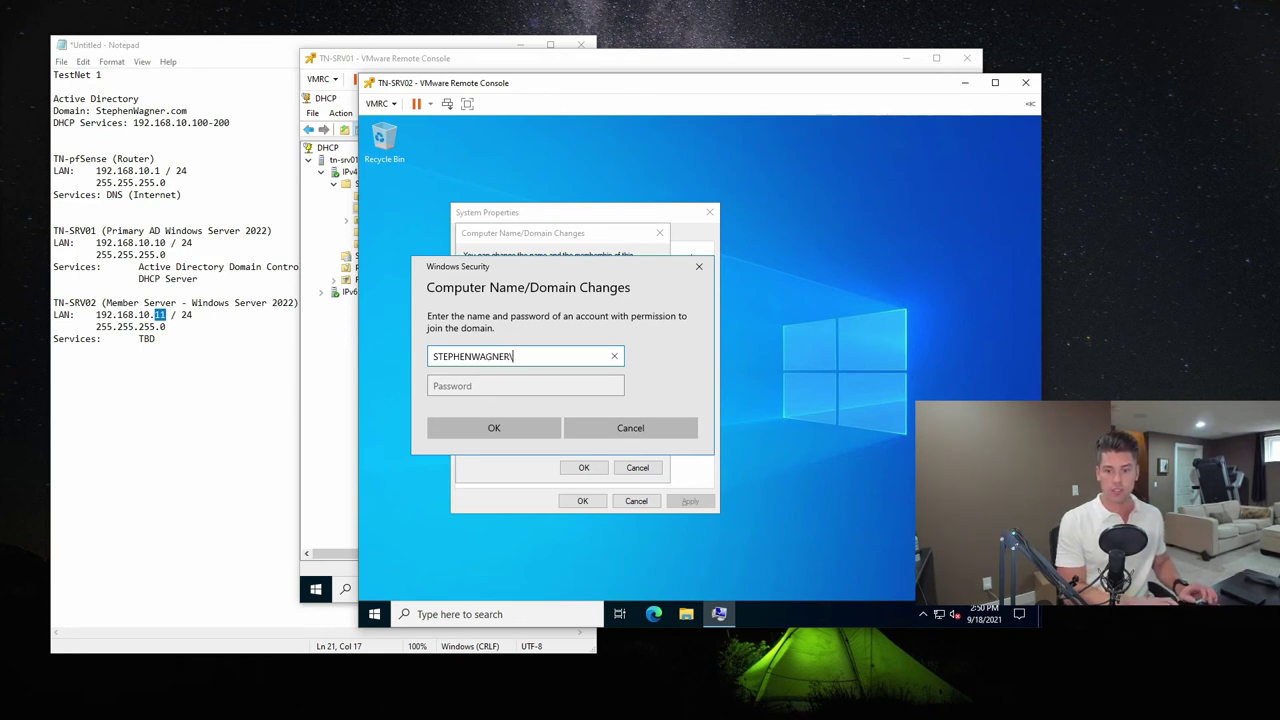
text(Administrator)
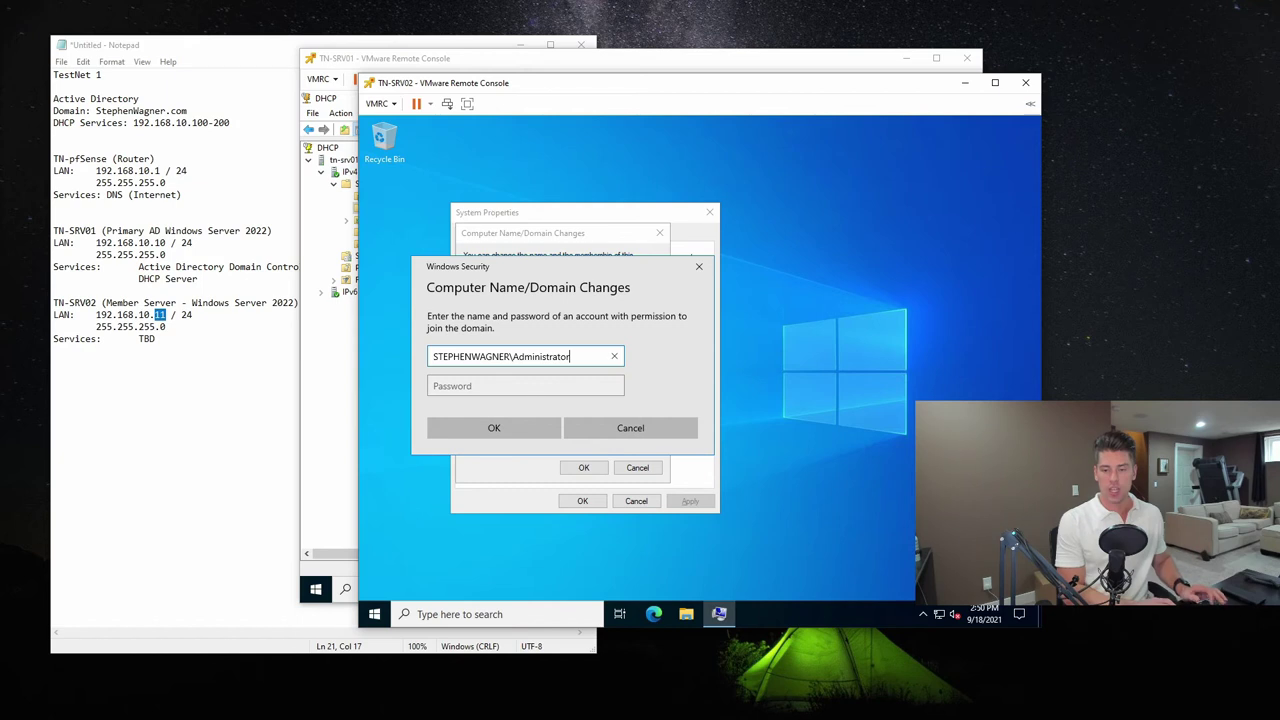
key(ctrl+a)
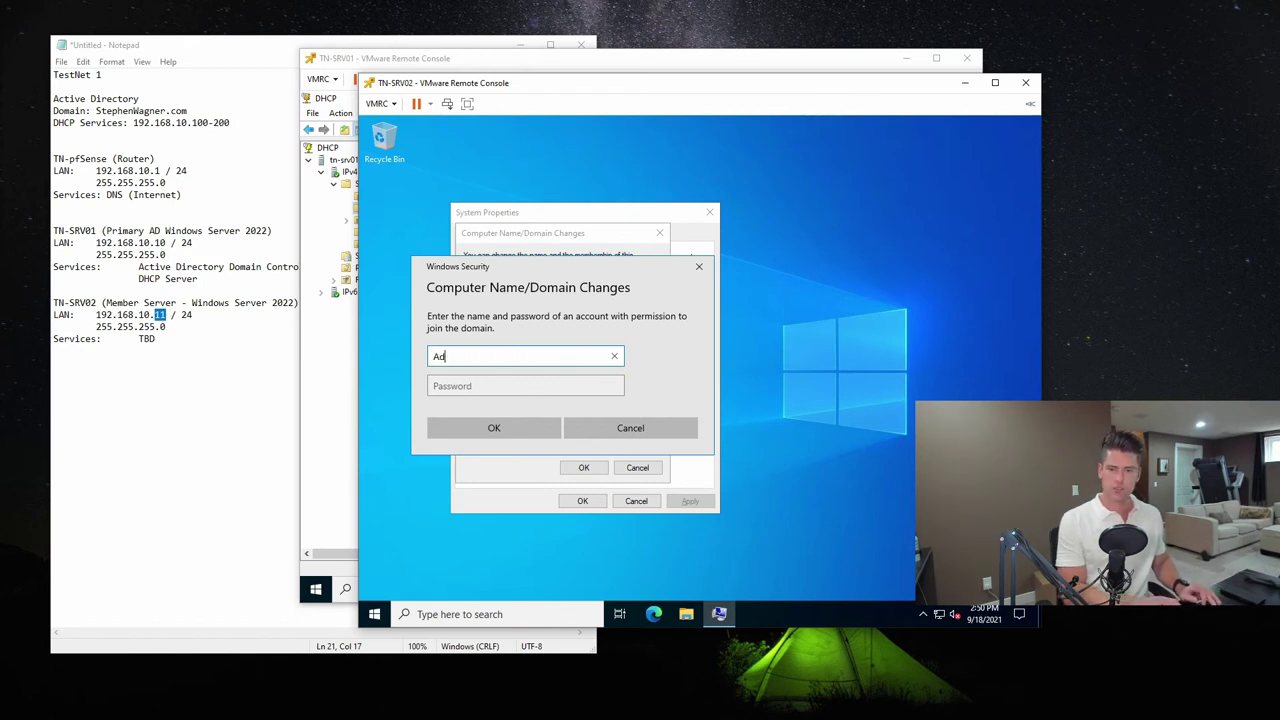
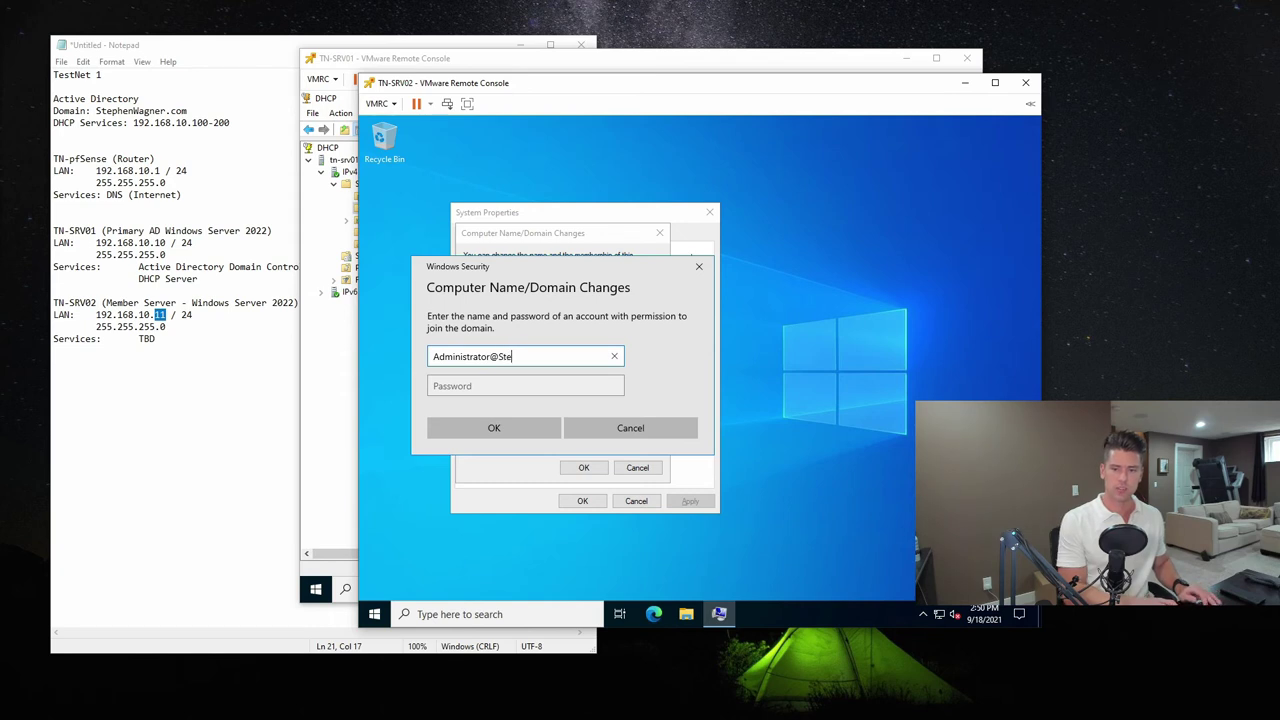
click(525, 385)
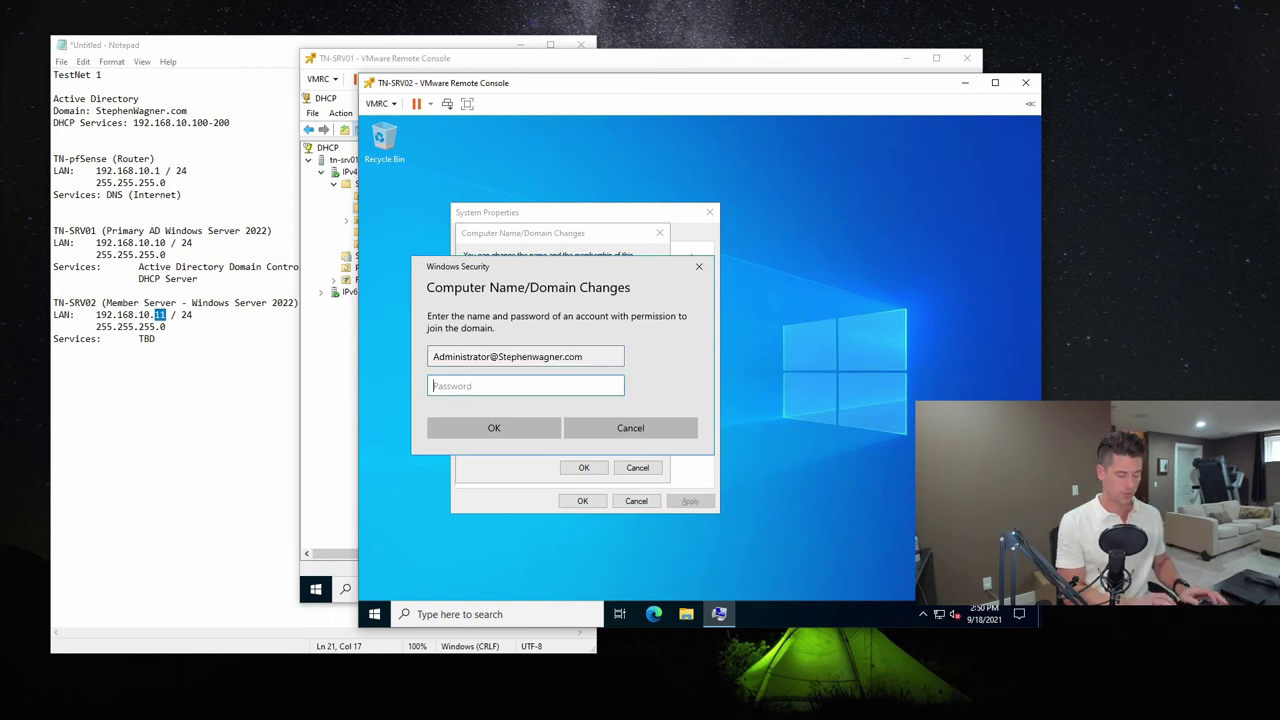
text(•••••••)
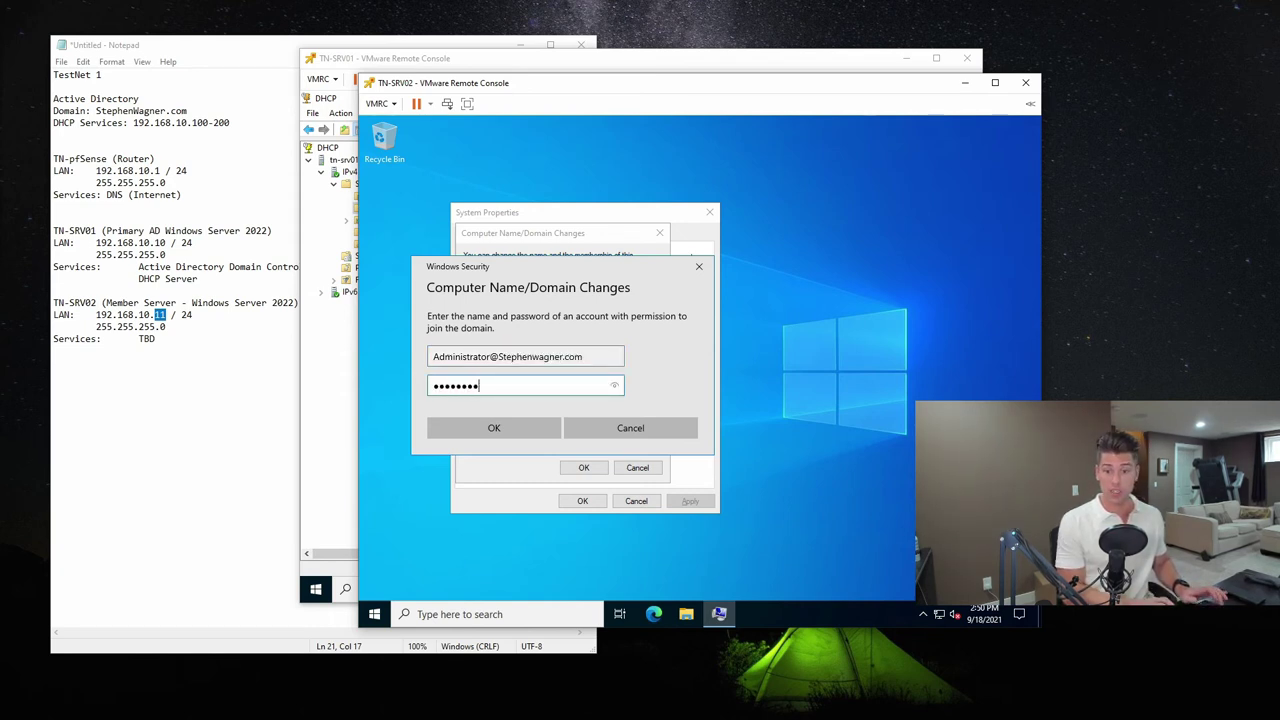
text(••)
key(Return)
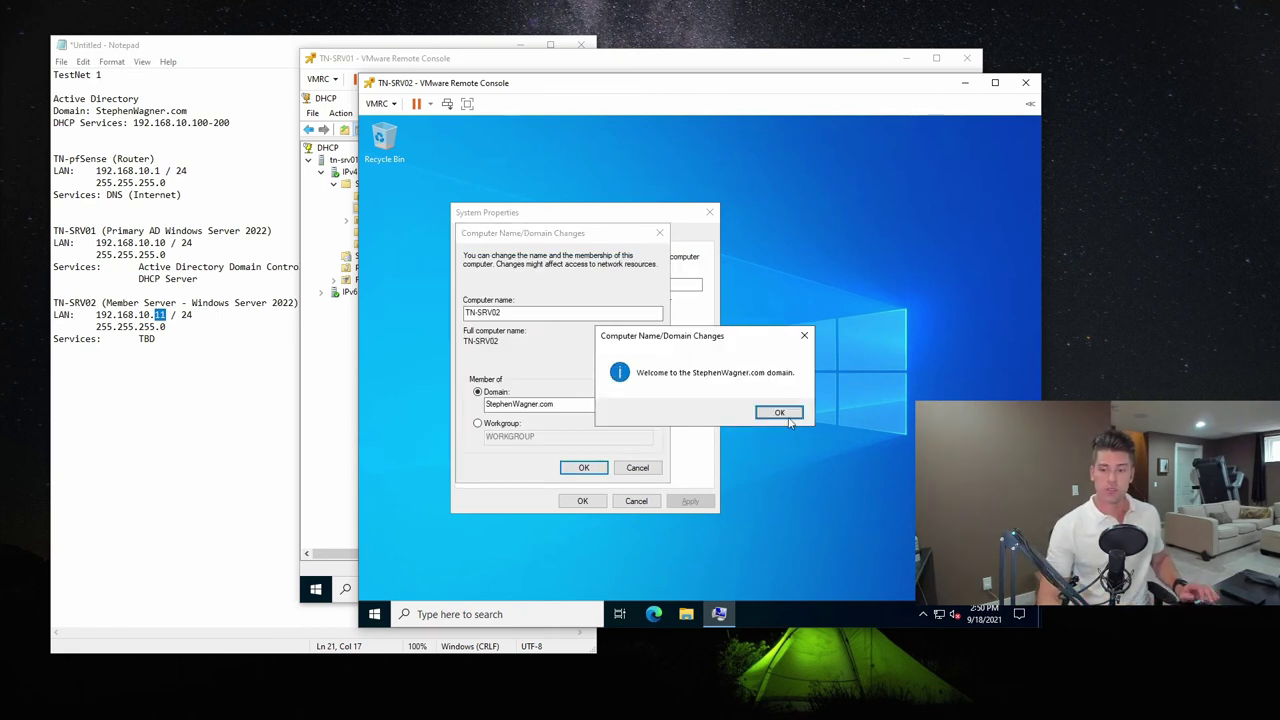
Acknowledge the domain welcome and restart notices, choose Restart Later, and switch to TN-SRV01
click(789, 419)
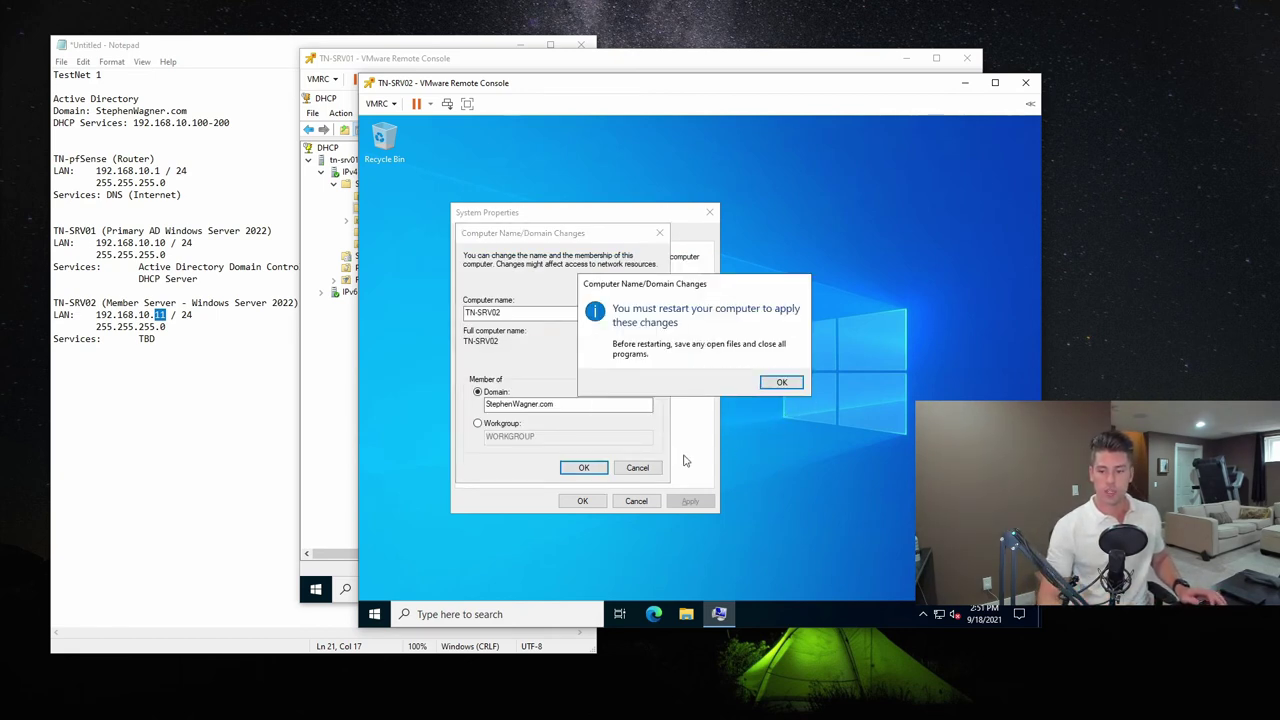
click(782, 383)
click(582, 500)
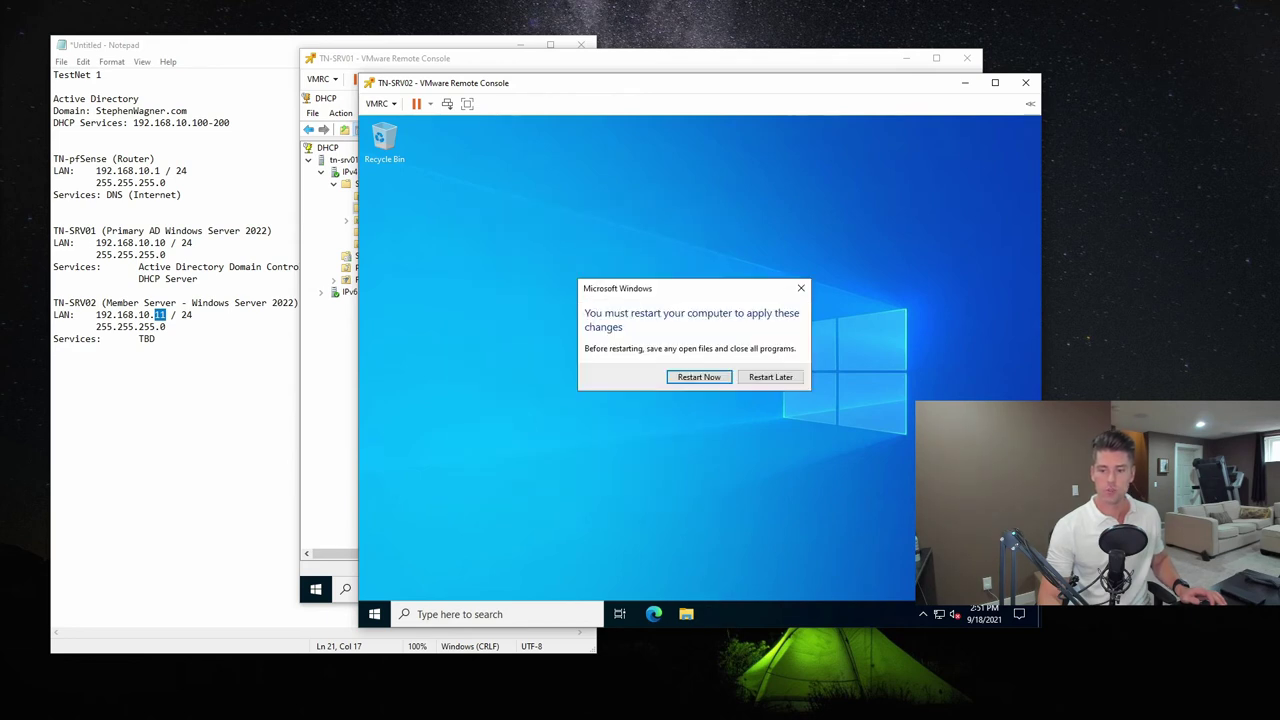
click(778, 378)
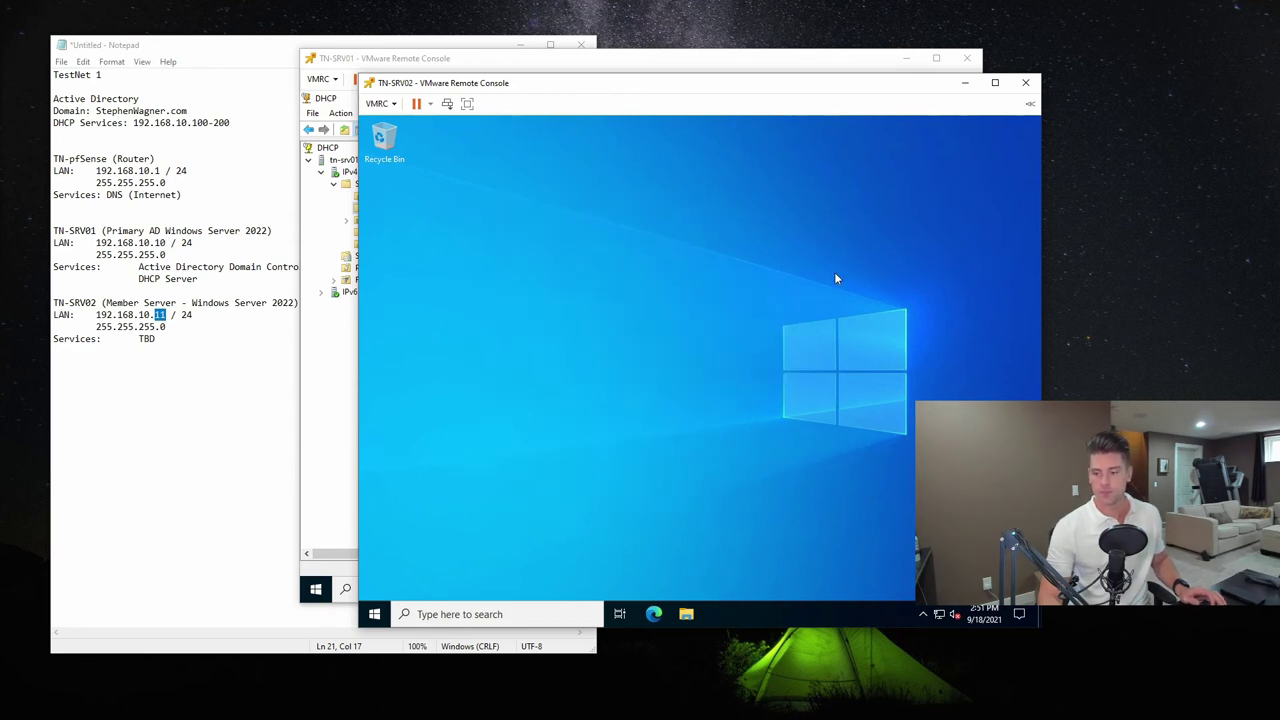
click(762, 68)
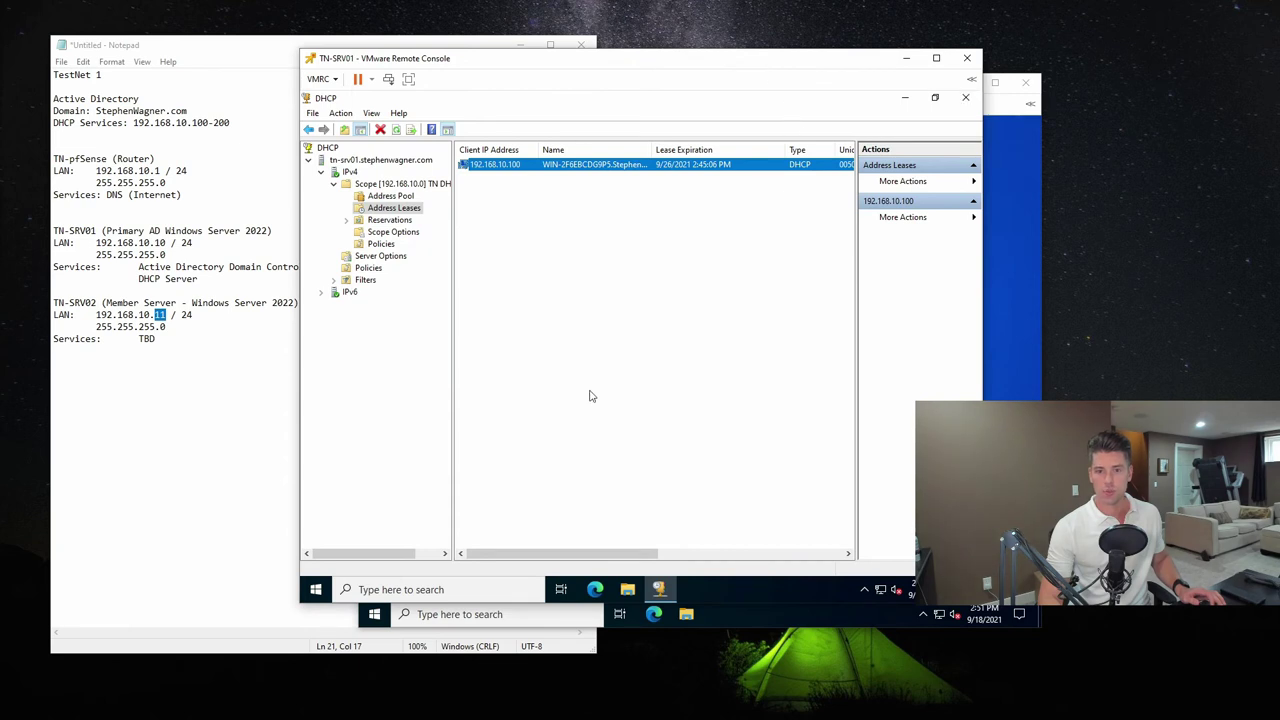
On TN-SRV01, check that TN-SRV02 appears under StephenWagner.com > Computers in Active Directory Users and Computers
click(965, 97)
click(315, 590)
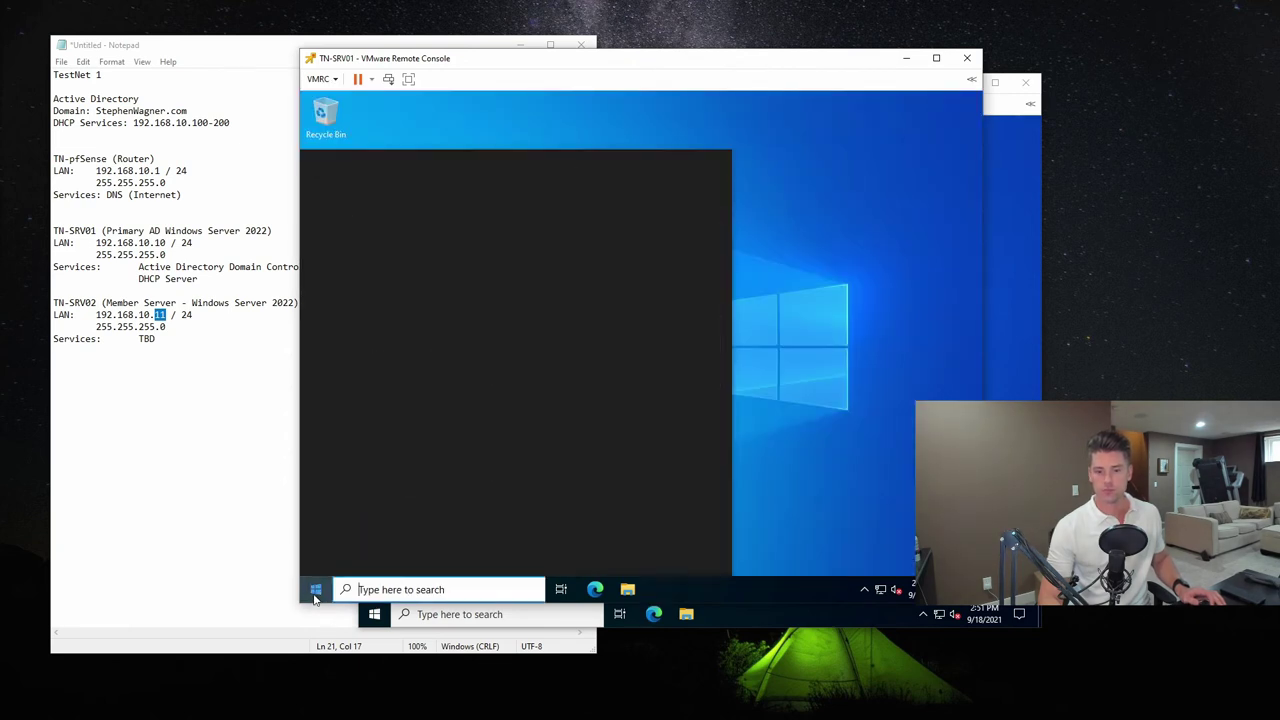
text(active)
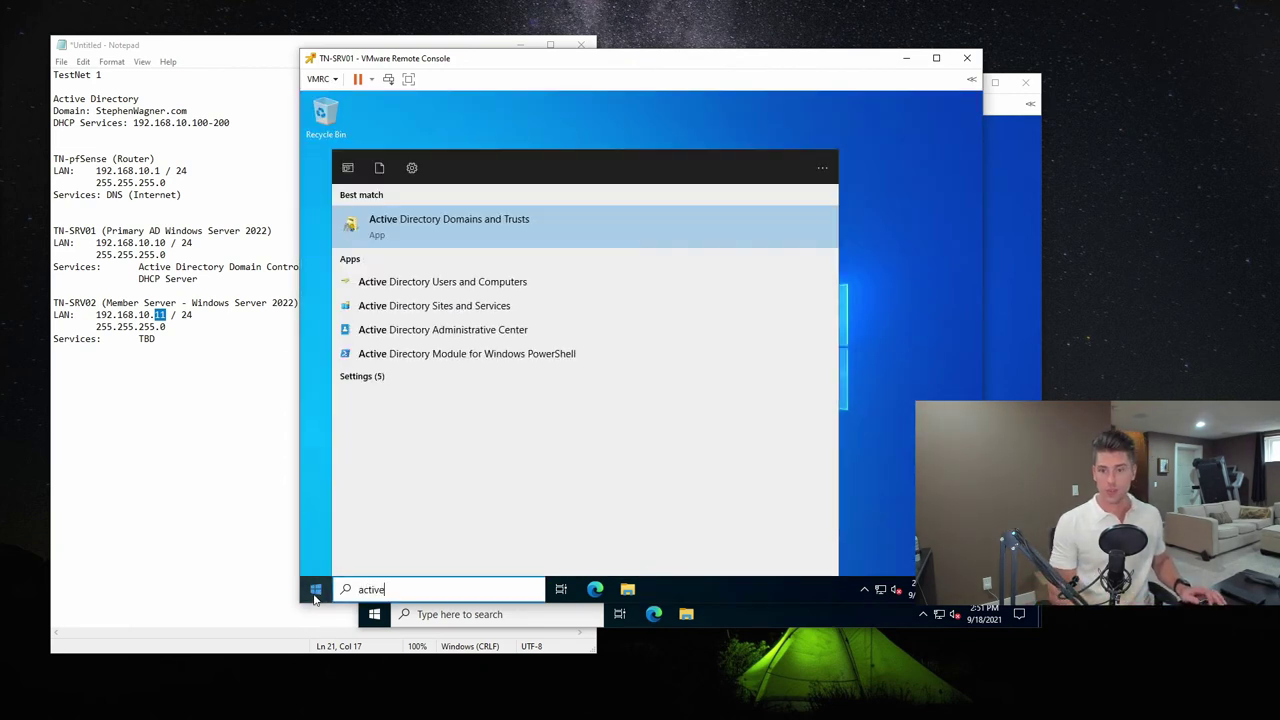
key(Down)
key(Return)
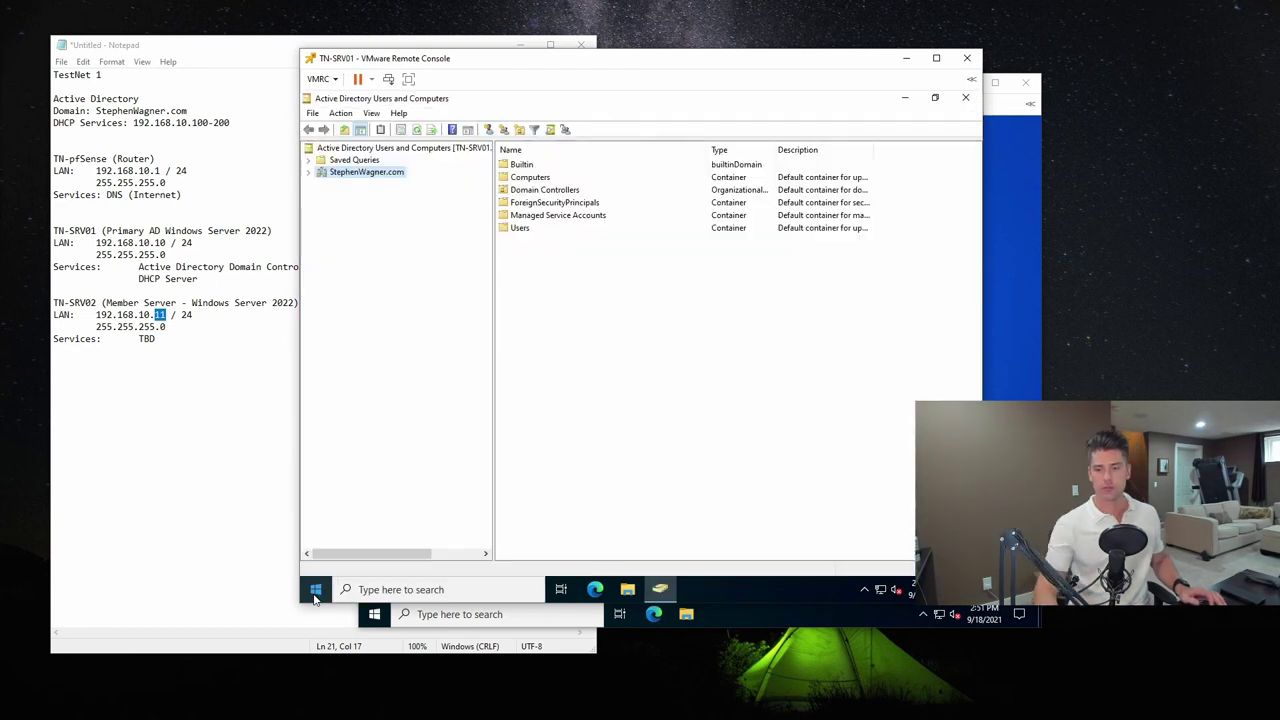
click(309, 172)
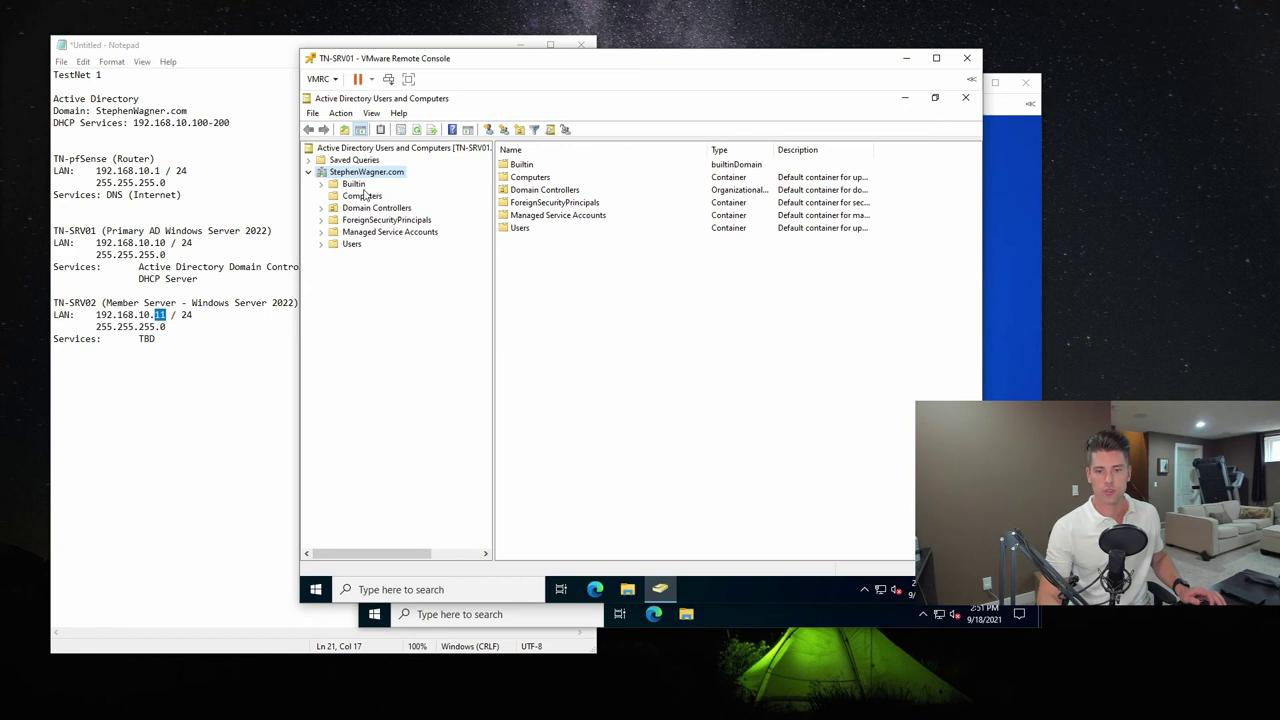
click(363, 196)
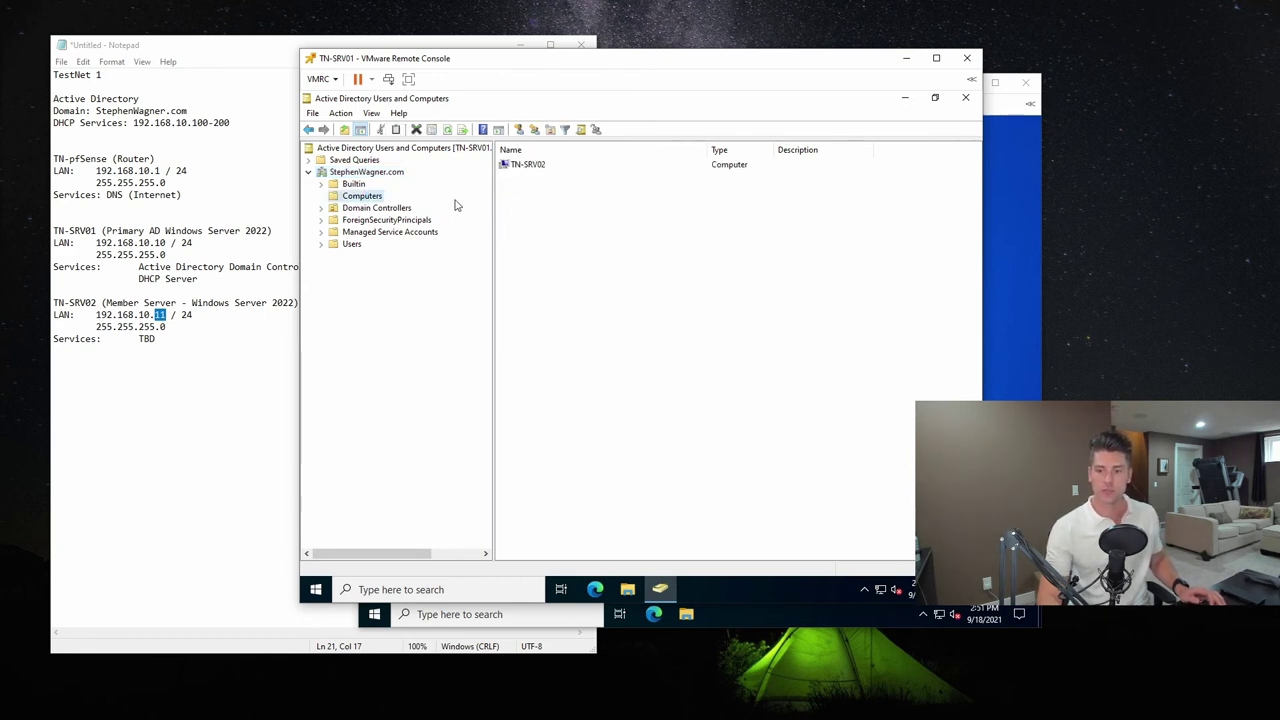
click(965, 97)
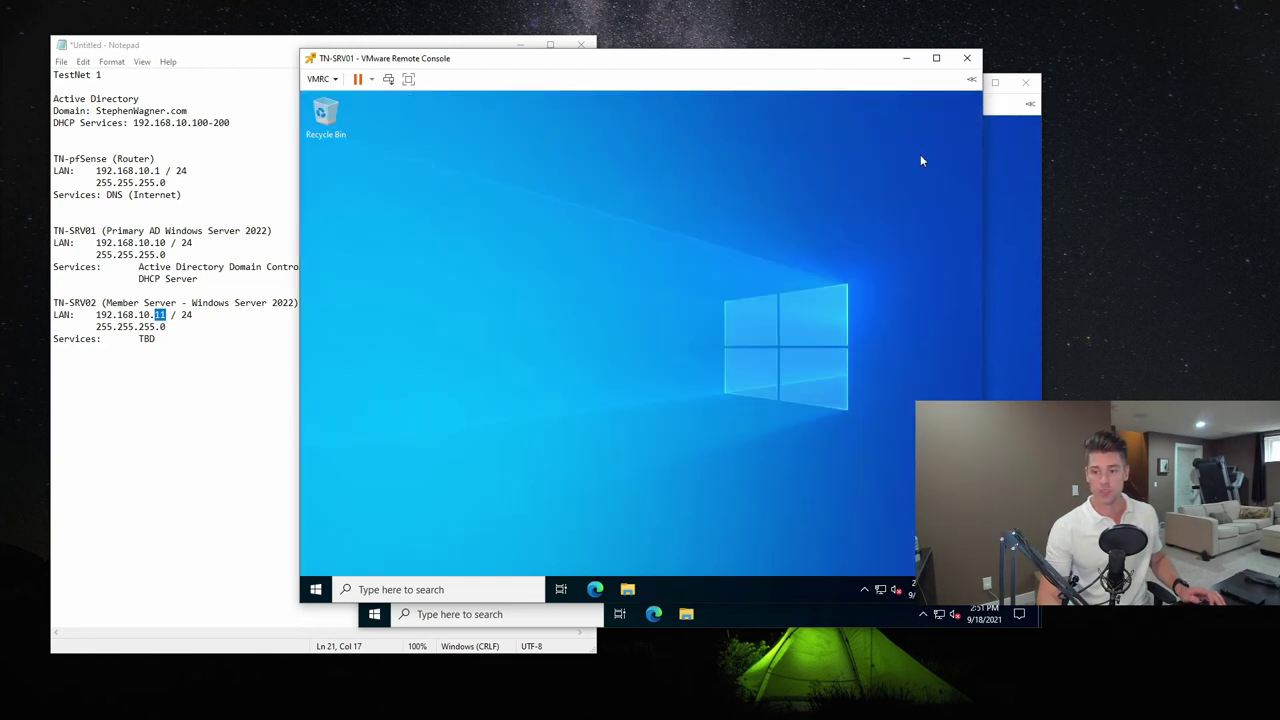
Restart TN-SRV02 from Start > Power, accepting the default reason and restarting anyway
click(430, 616)
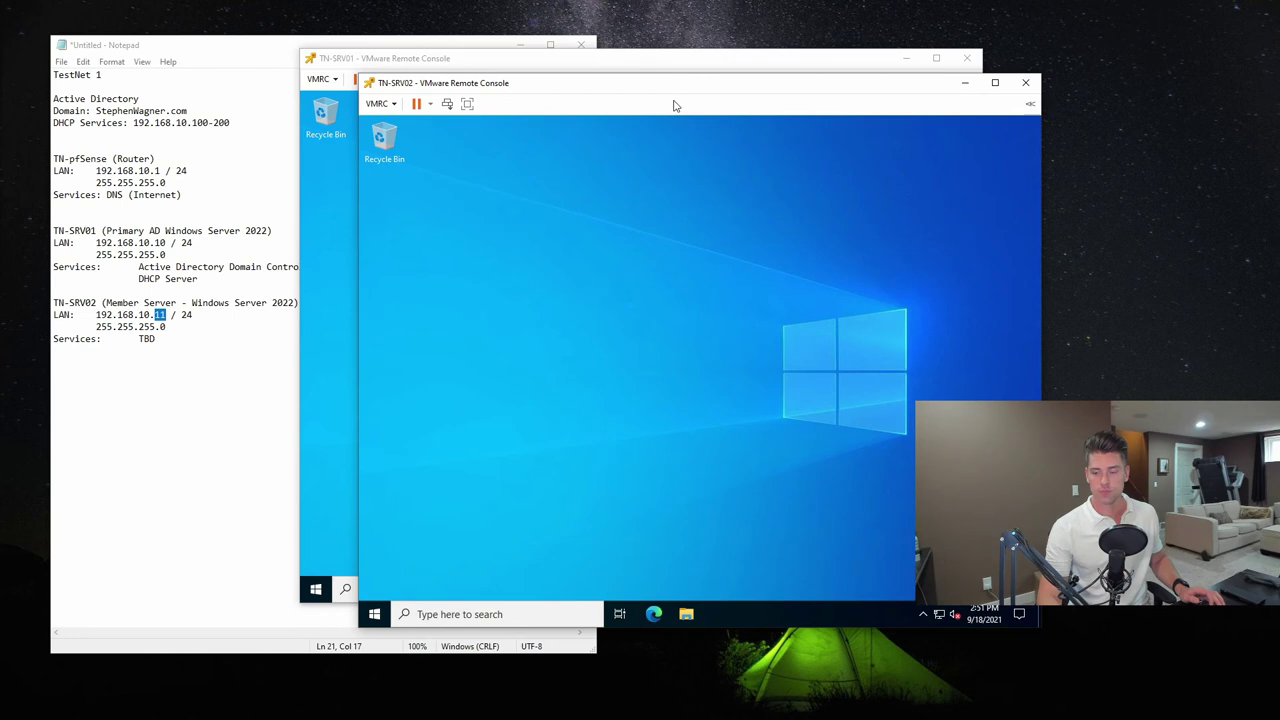
click(374, 614)
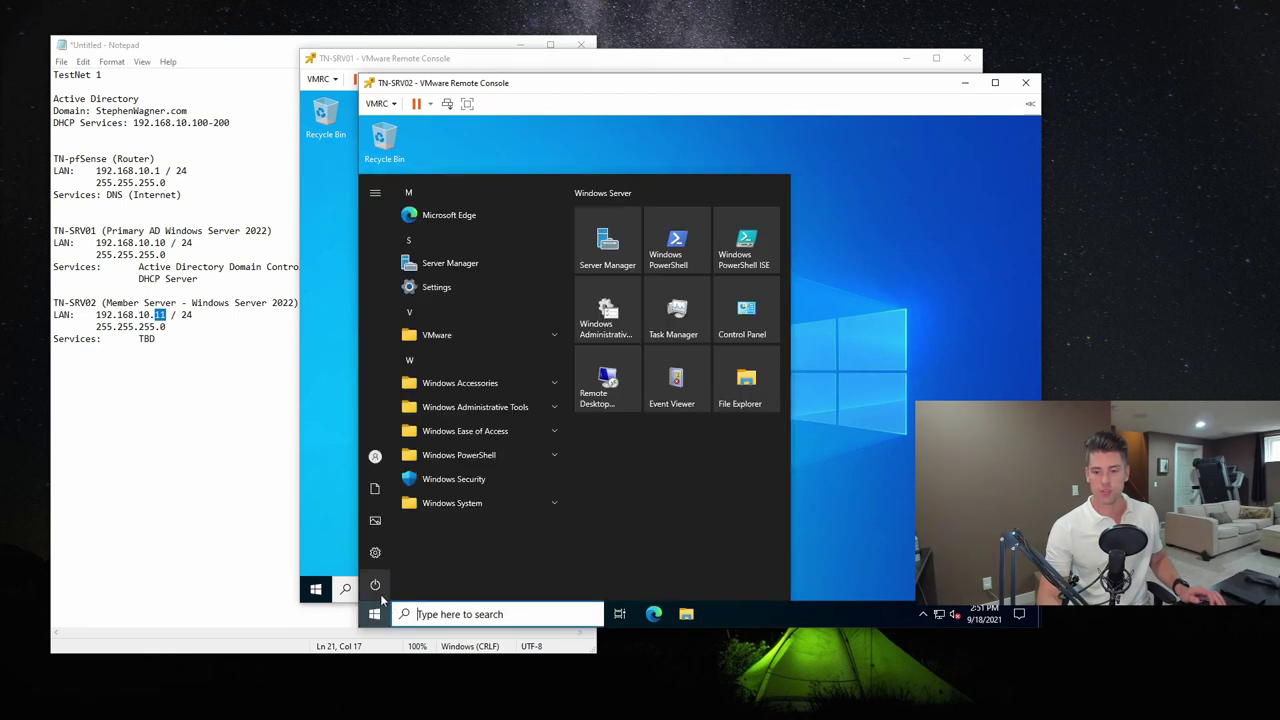
click(375, 585)
click(399, 551)
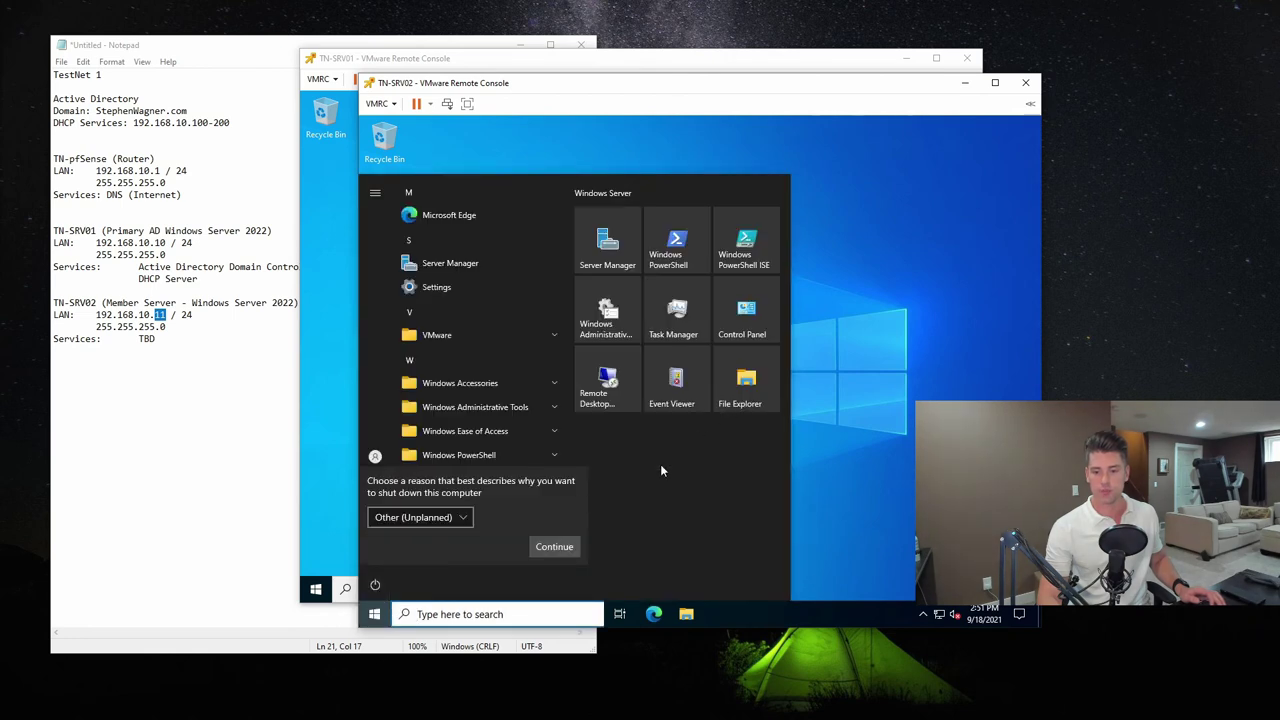
click(570, 550)
click(542, 547)
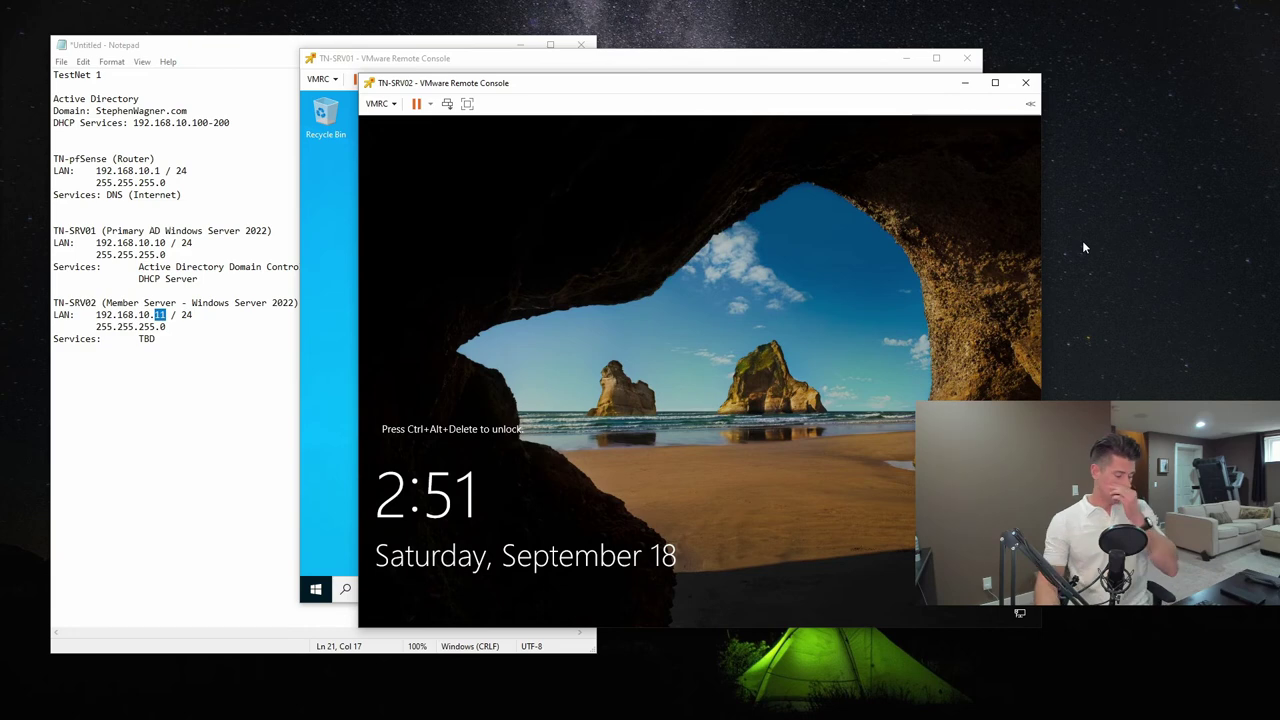
Send Ctrl+Alt+Del to TN-SRV02 and choose Other user on the sign-in screen
click(380, 103)
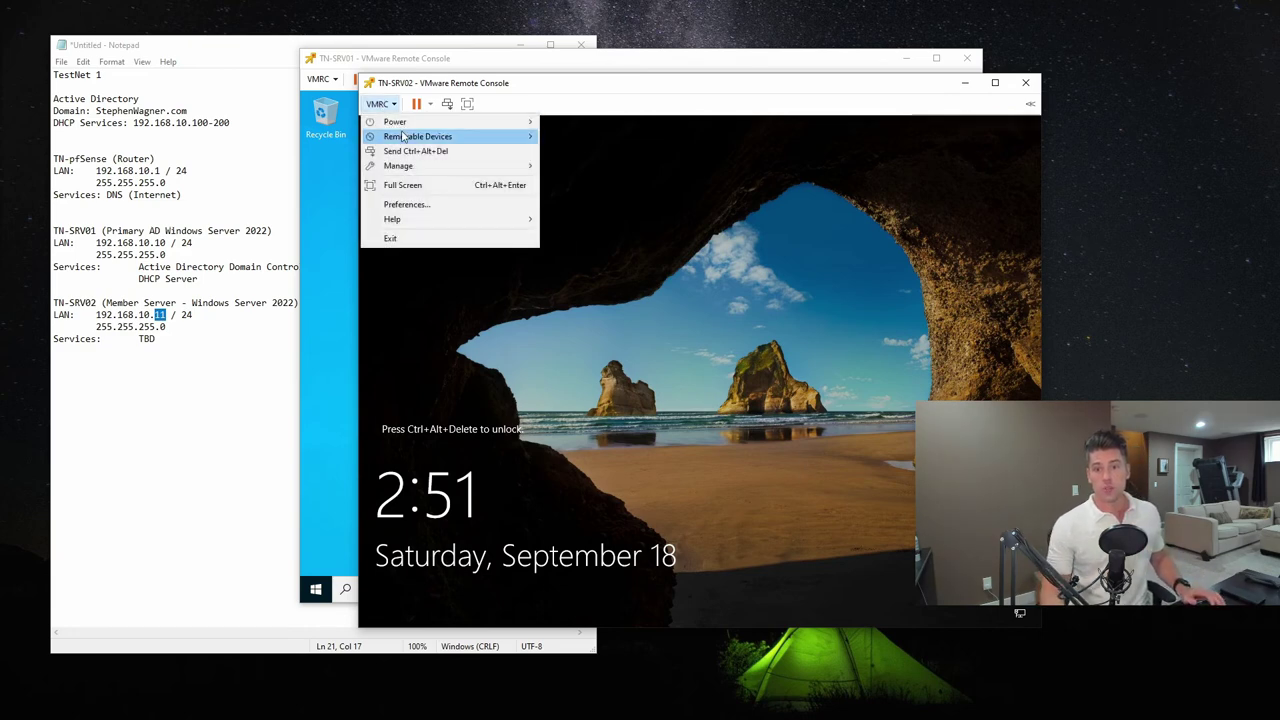
click(430, 152)
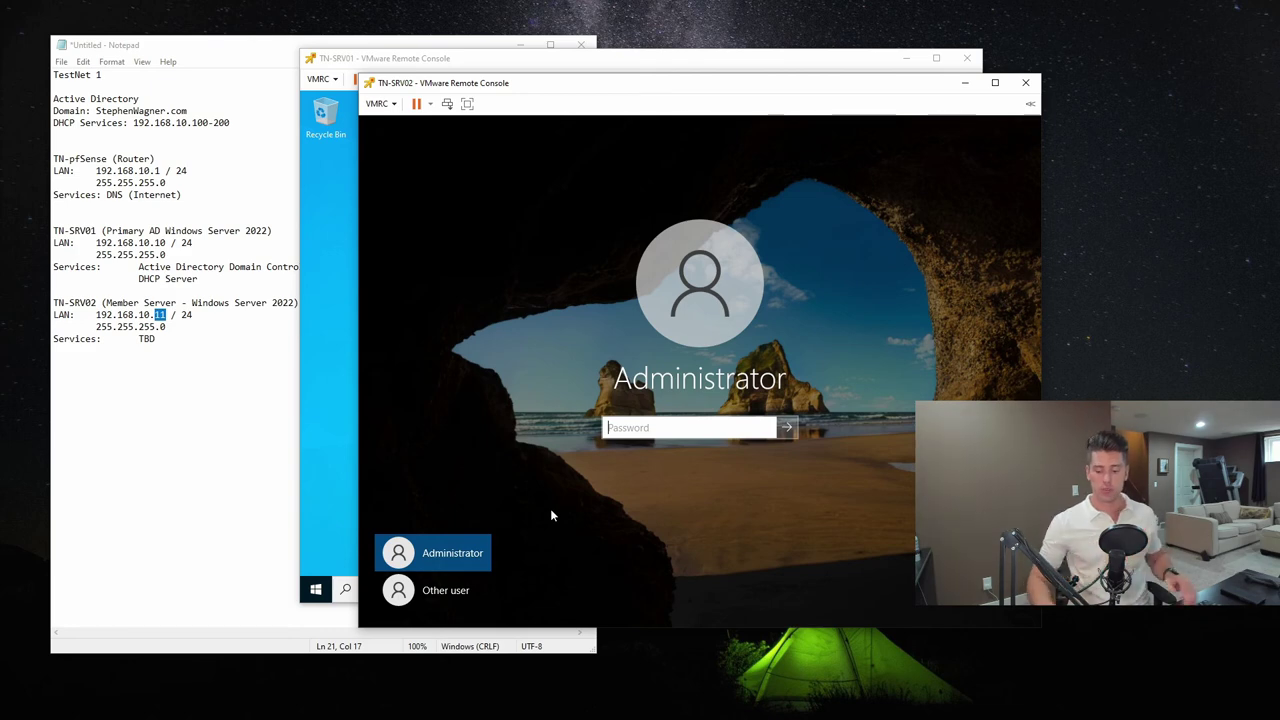
click(450, 590)
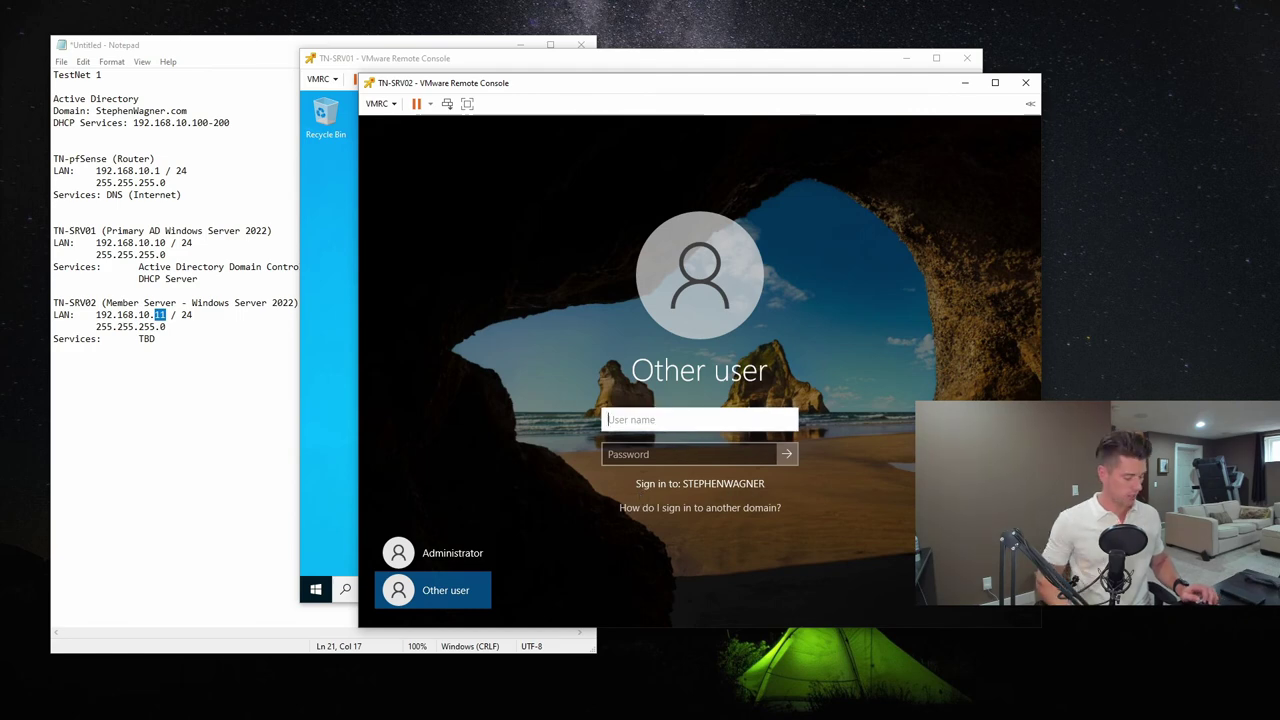
Sign in as the domain Administrator using its StephenWagner.com UPN and the account password
text(Administrato)
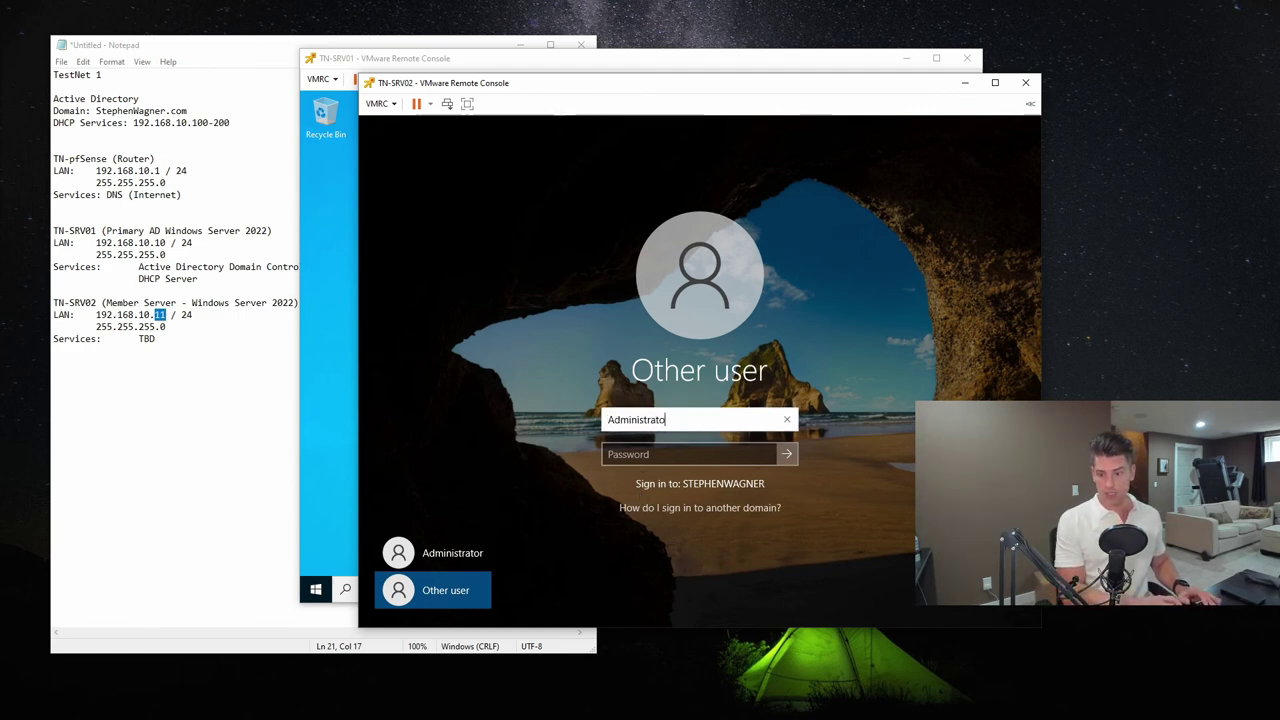
text(r)
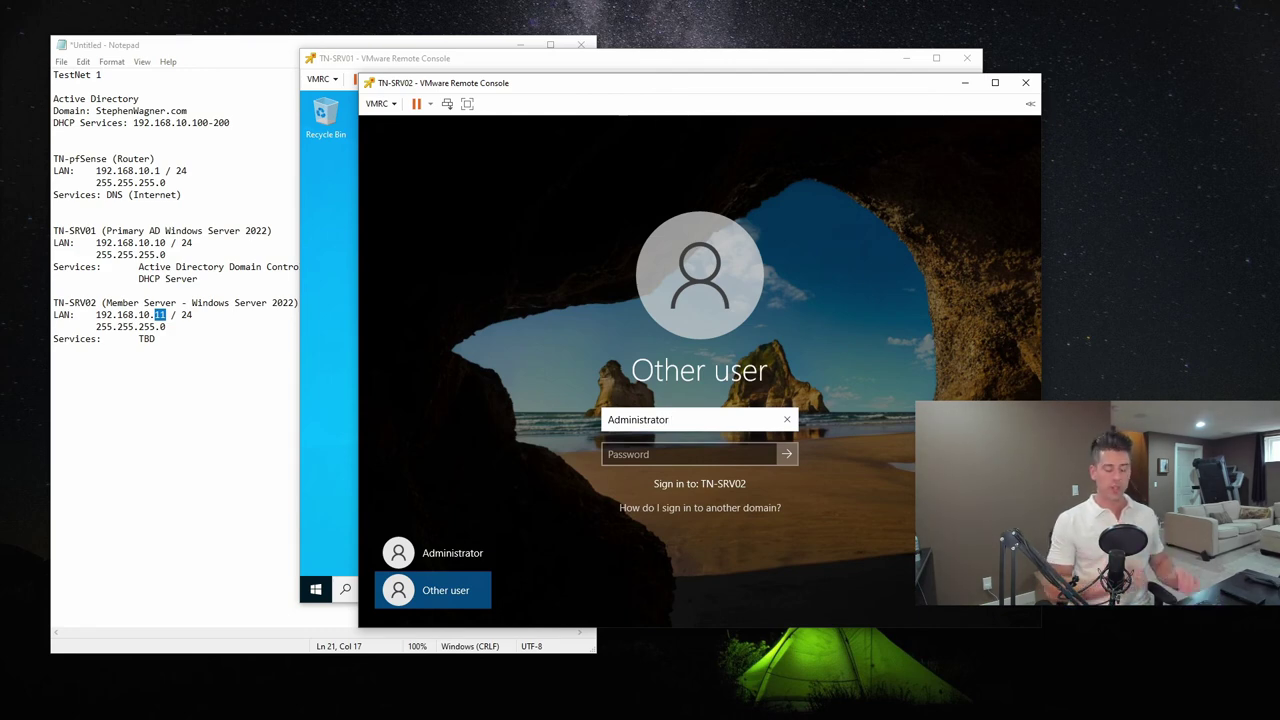
key(ctrl+a)
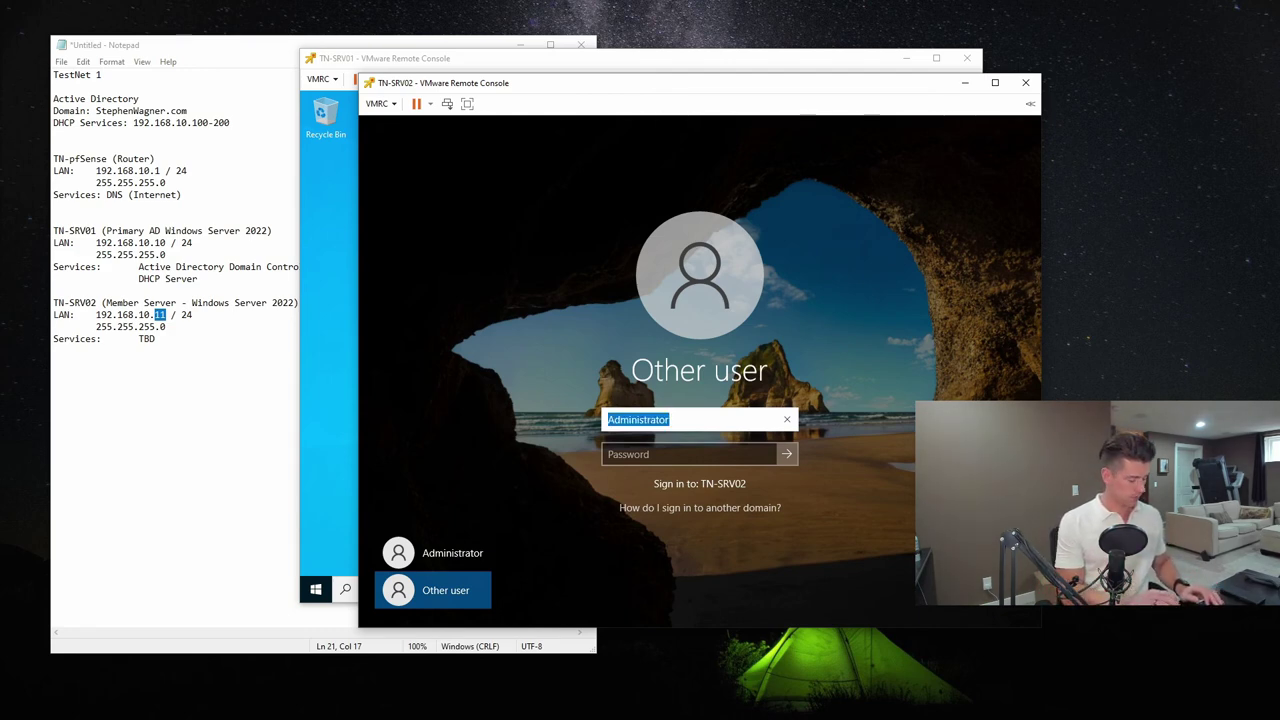
text(STEPHENWAGNER\)
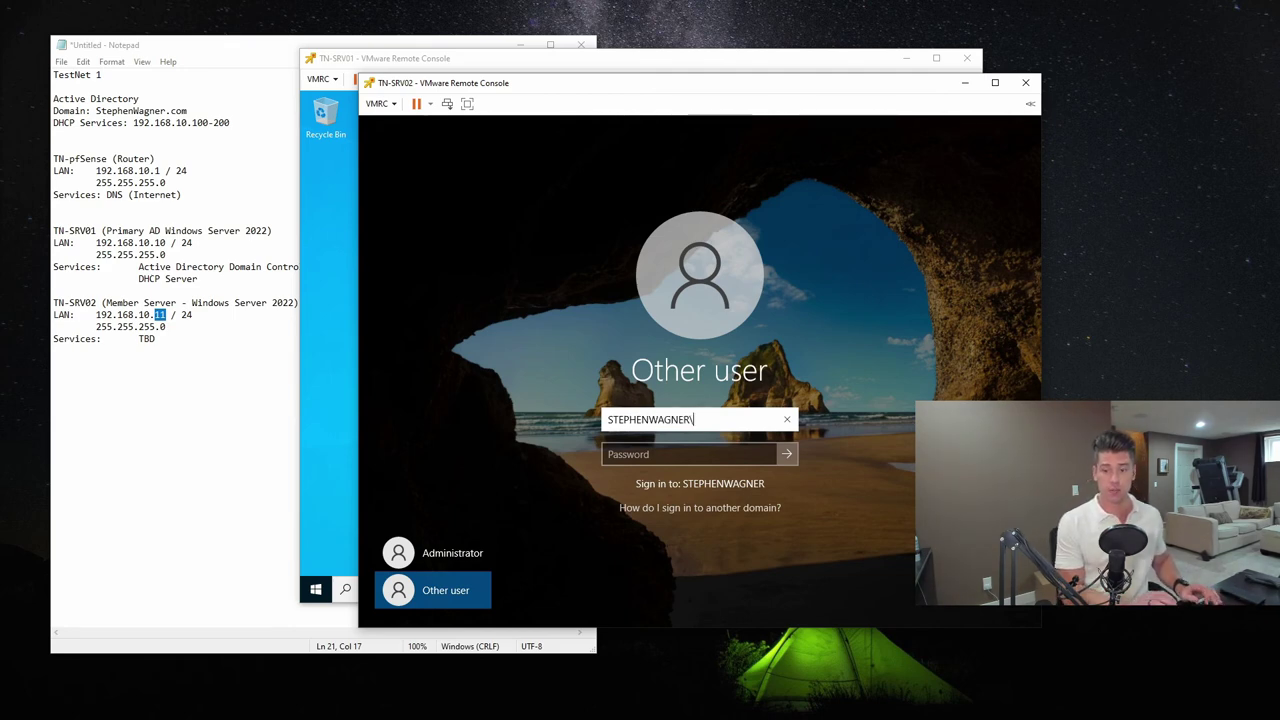
text(Administrat)
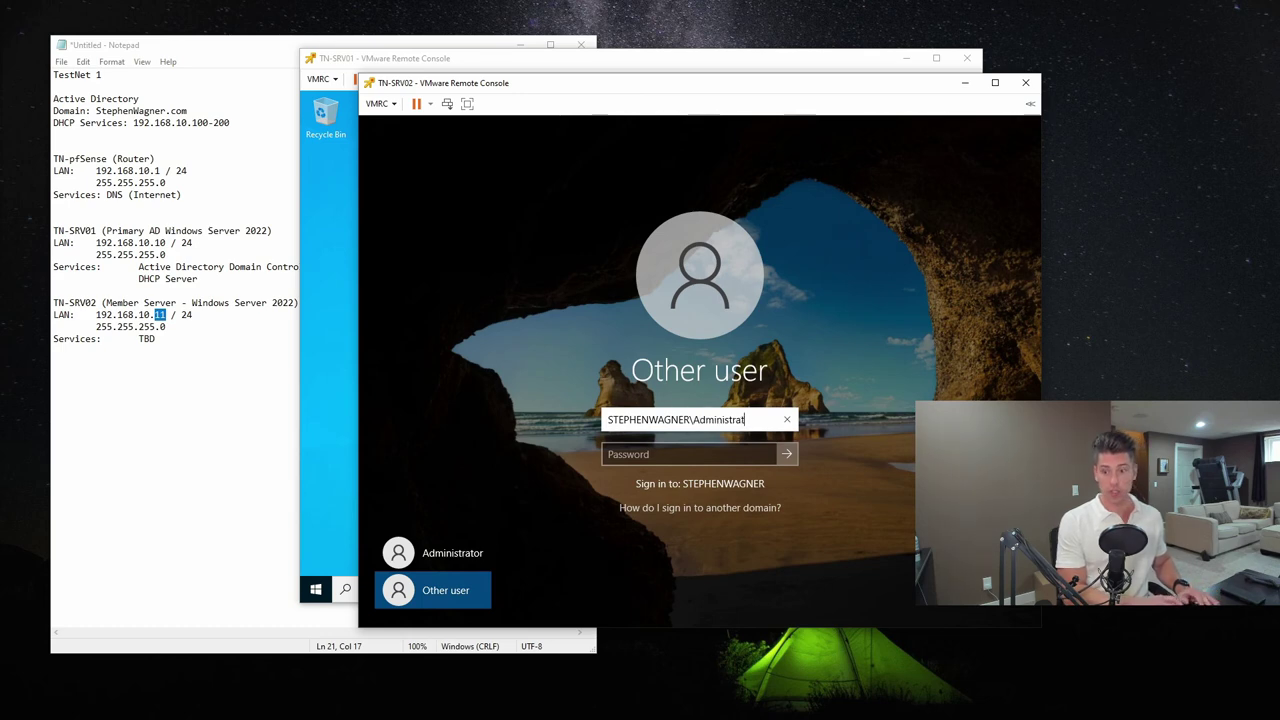
text(or)
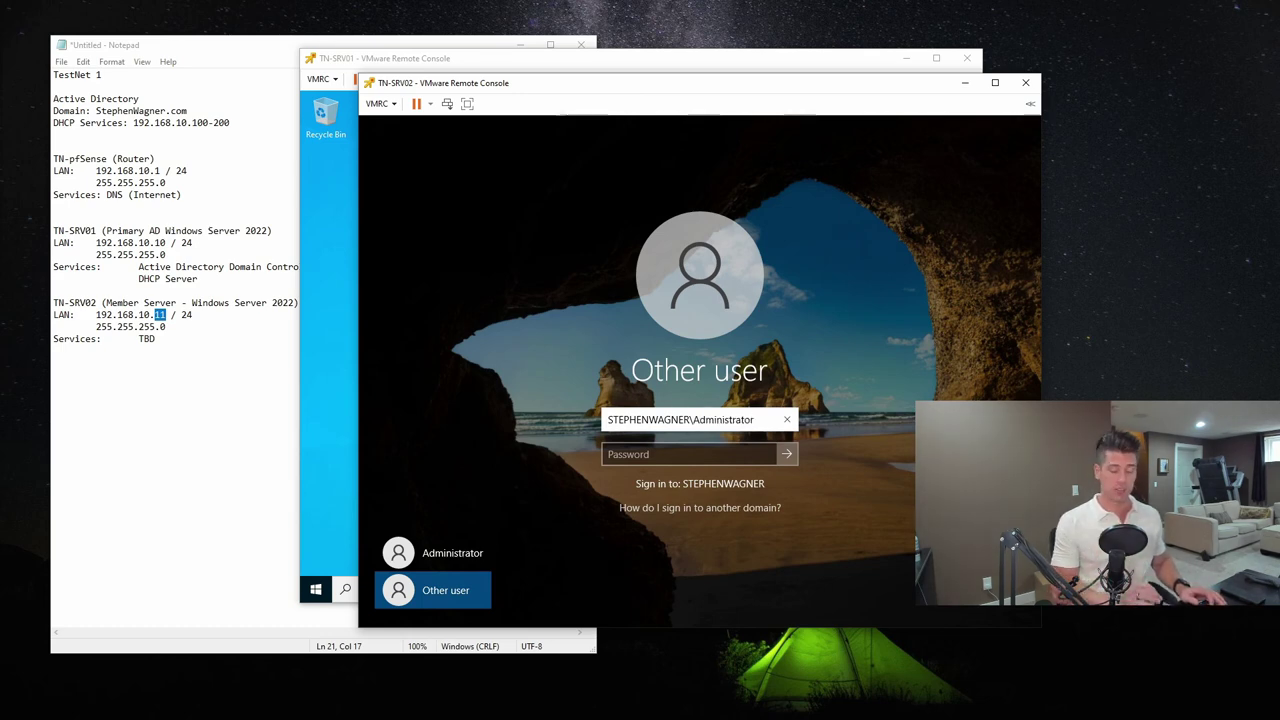
key(ctrl+a)
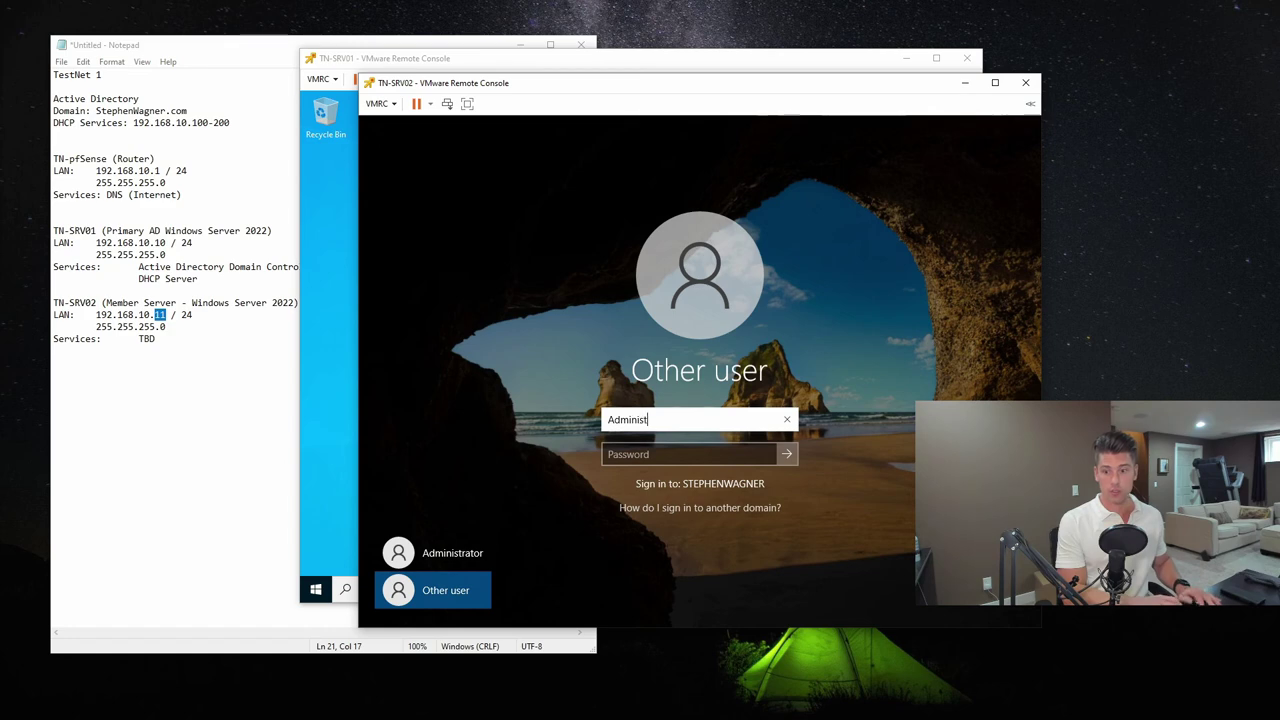
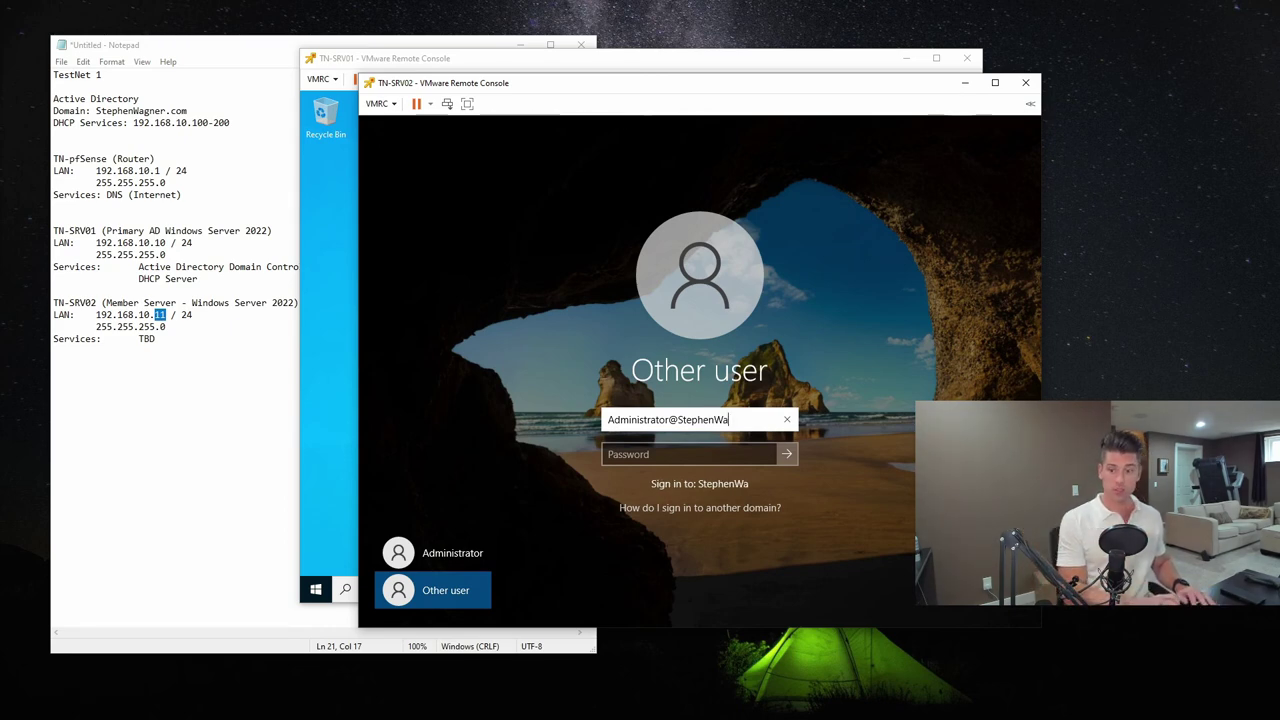
key(Tab)
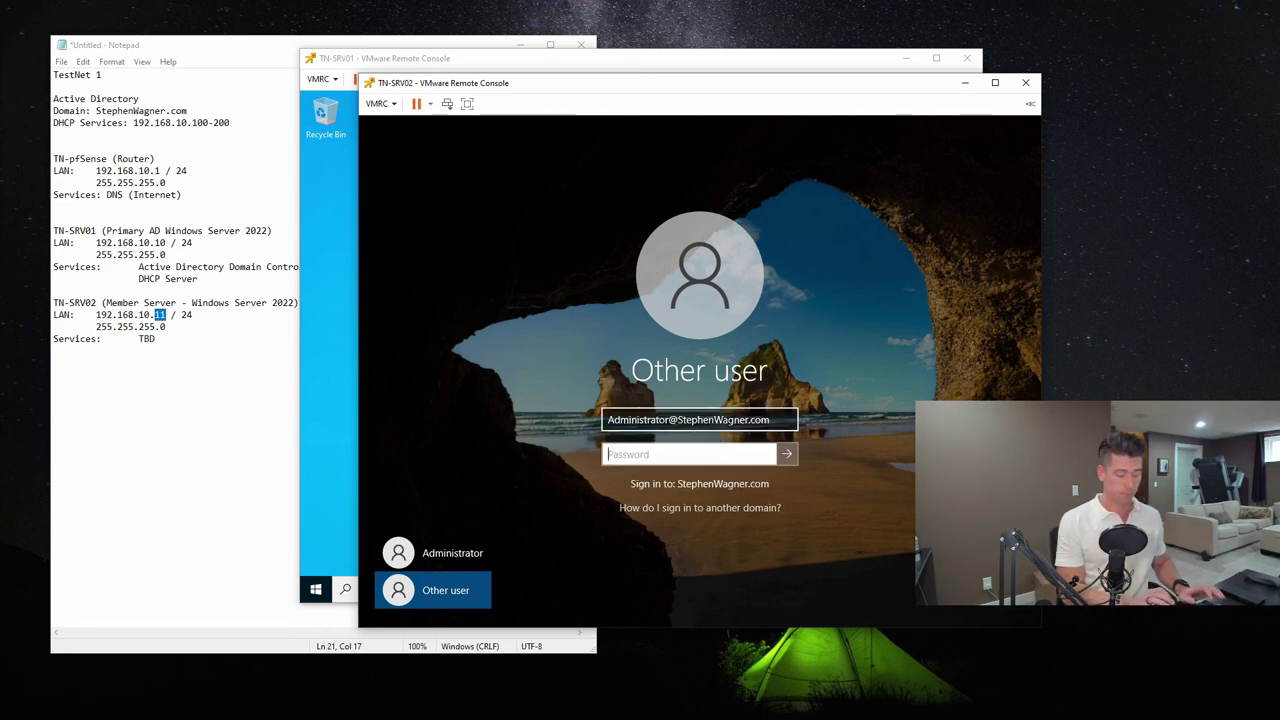
text(*******)
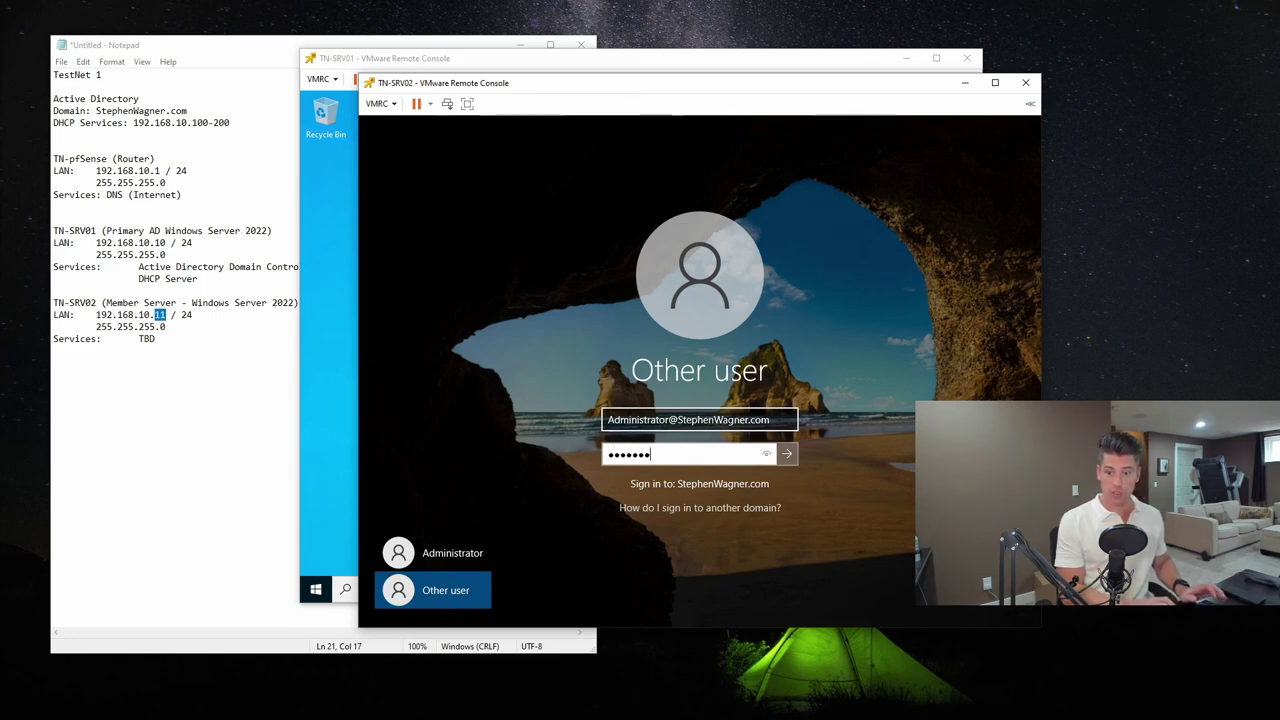
key(BackSpace)
key(BackSpace)
key(BackSpace)
key(BackSpace)
key(BackSpace)
key(BackSpace)
key(BackSpace)
text(******)
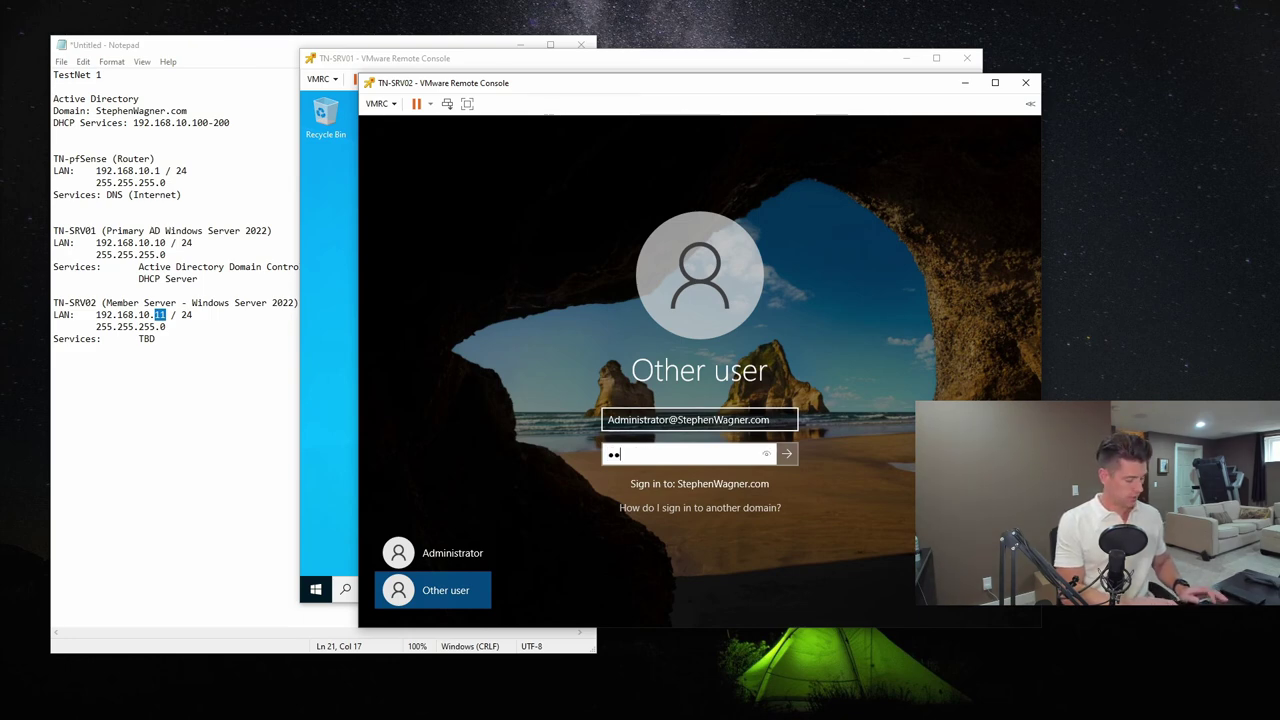
key(Return)
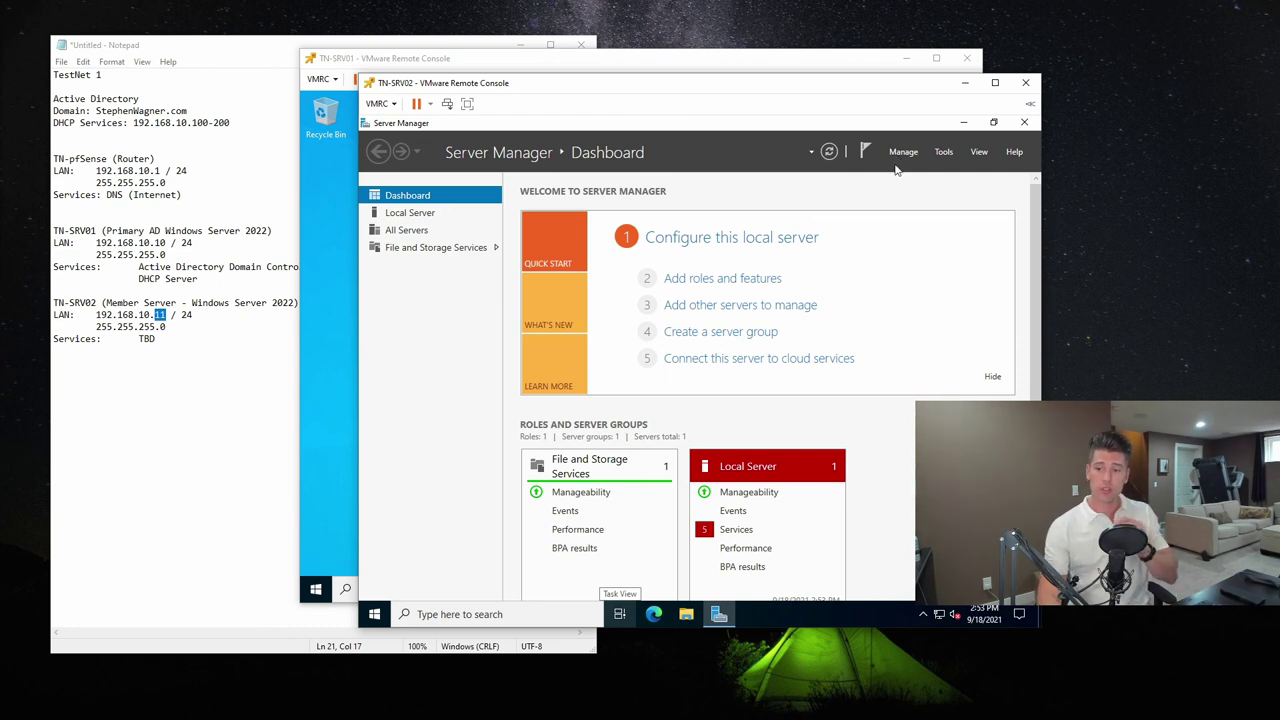
click(965, 124)
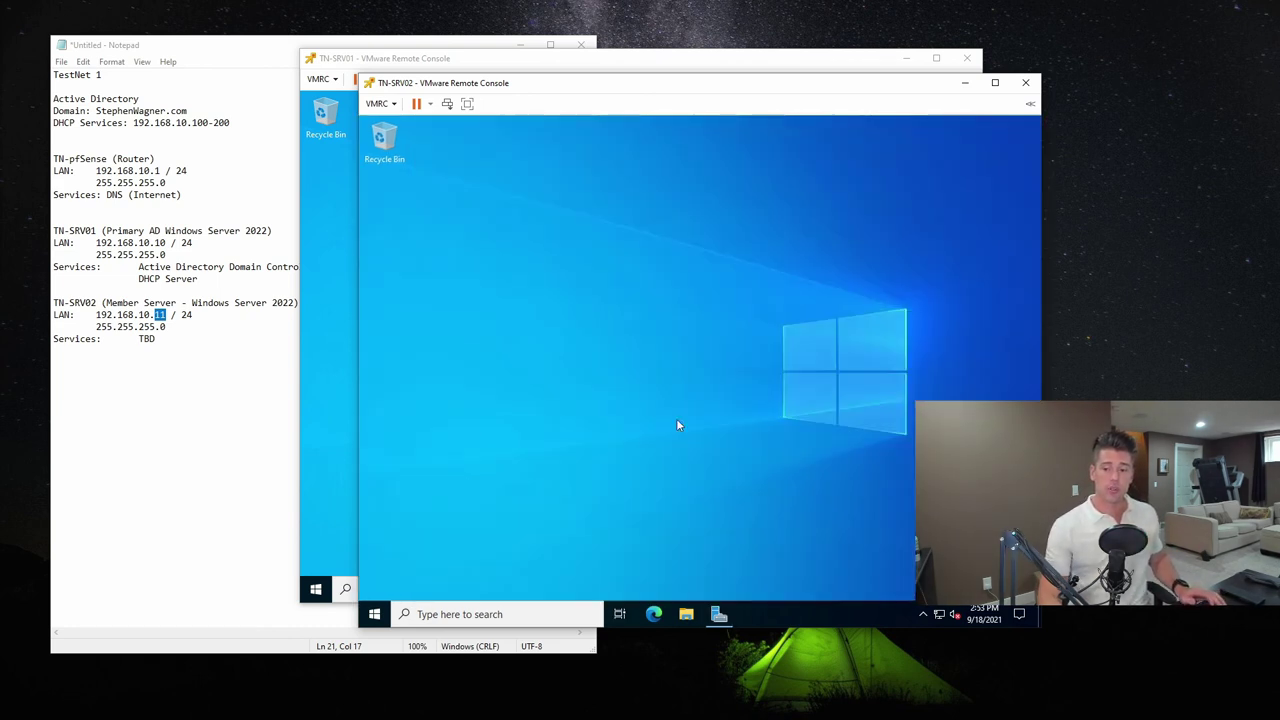
key(super+e)
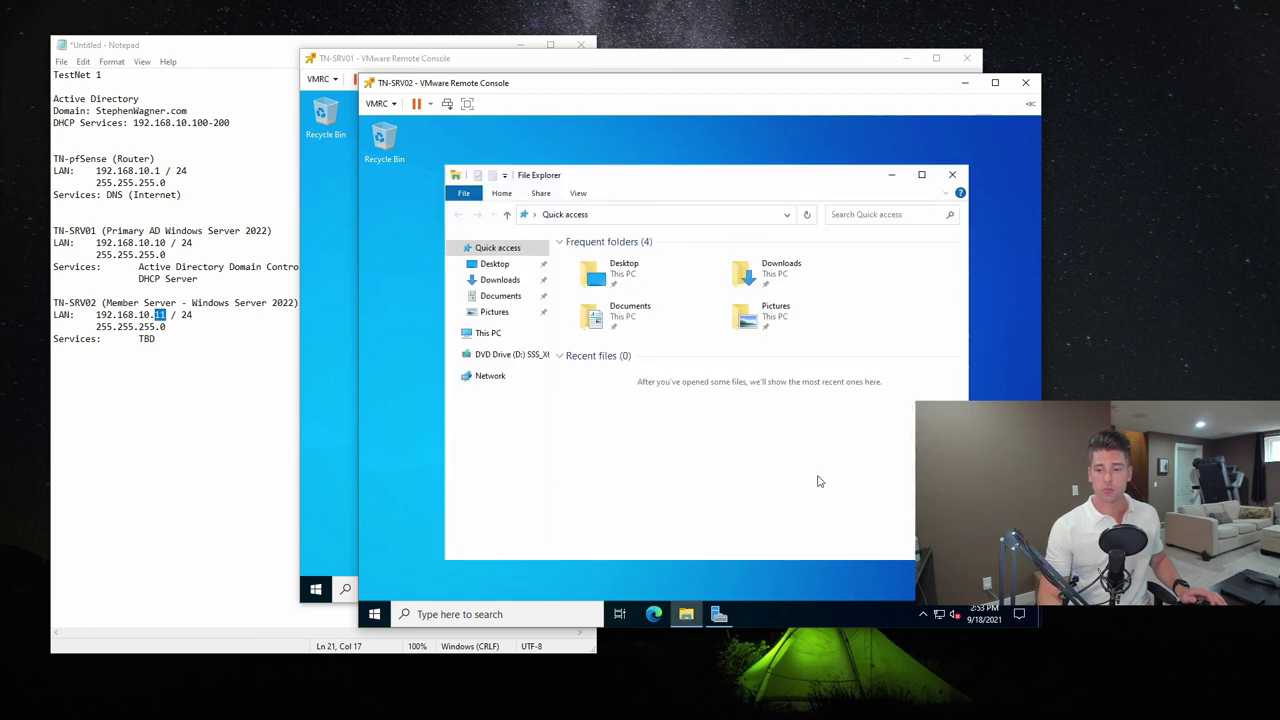
click(488, 333)
double_click(700, 432)
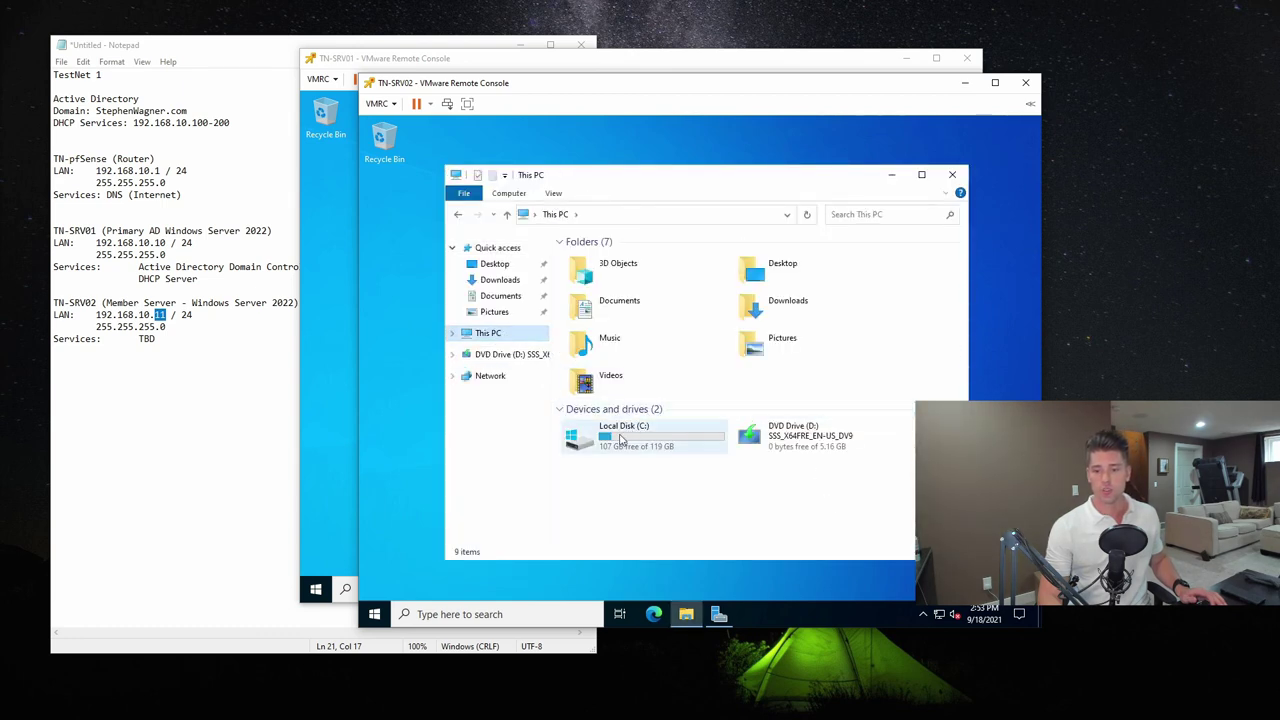
double_click(600, 299)
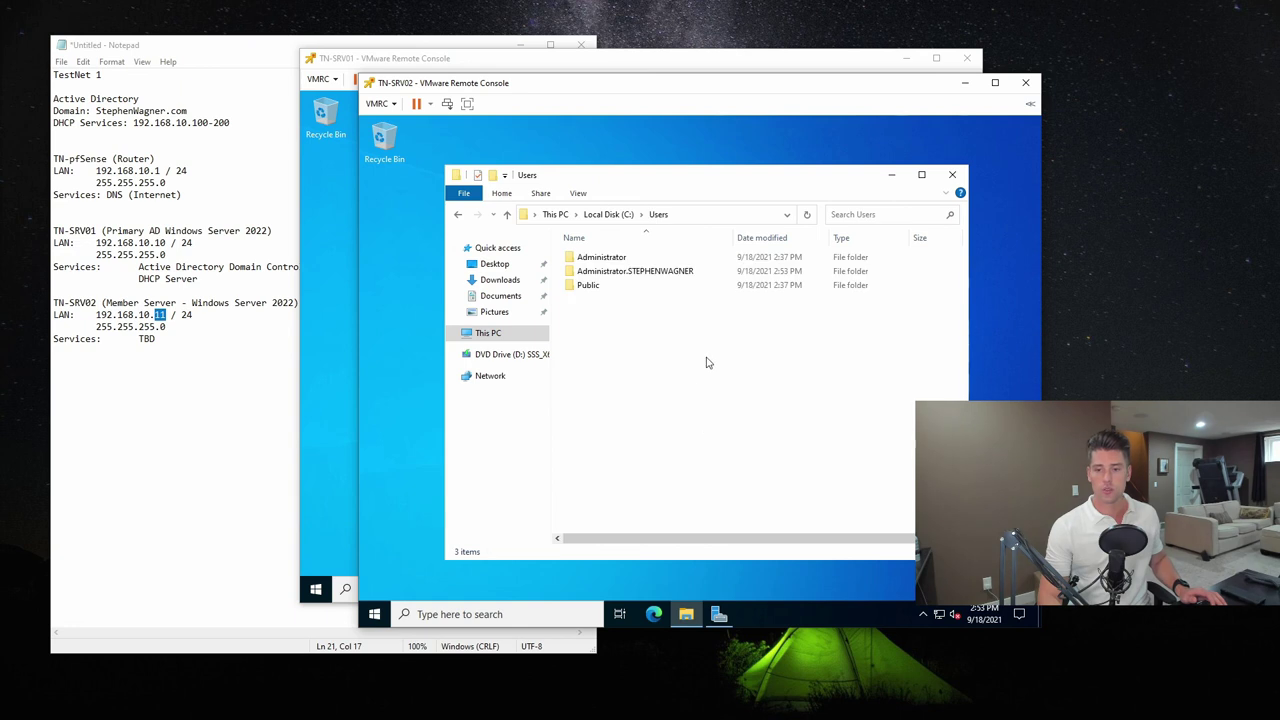
click(628, 259)
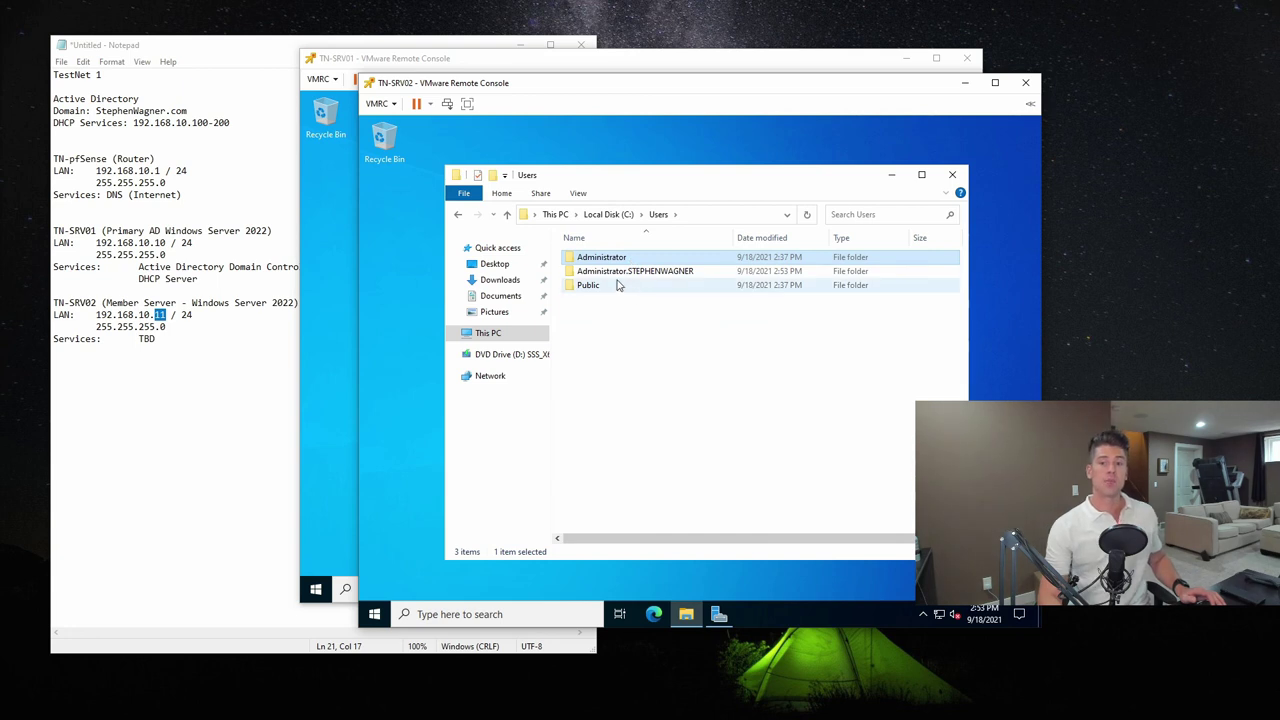
click(666, 276)
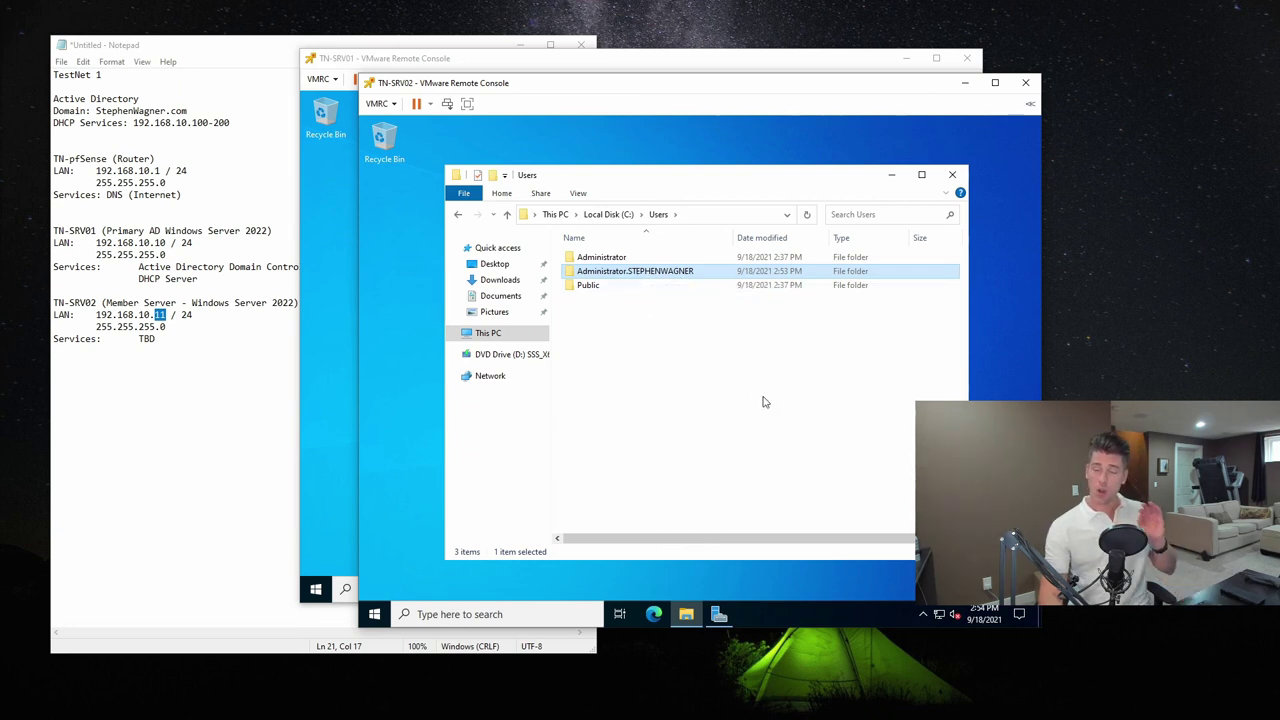
click(952, 174)
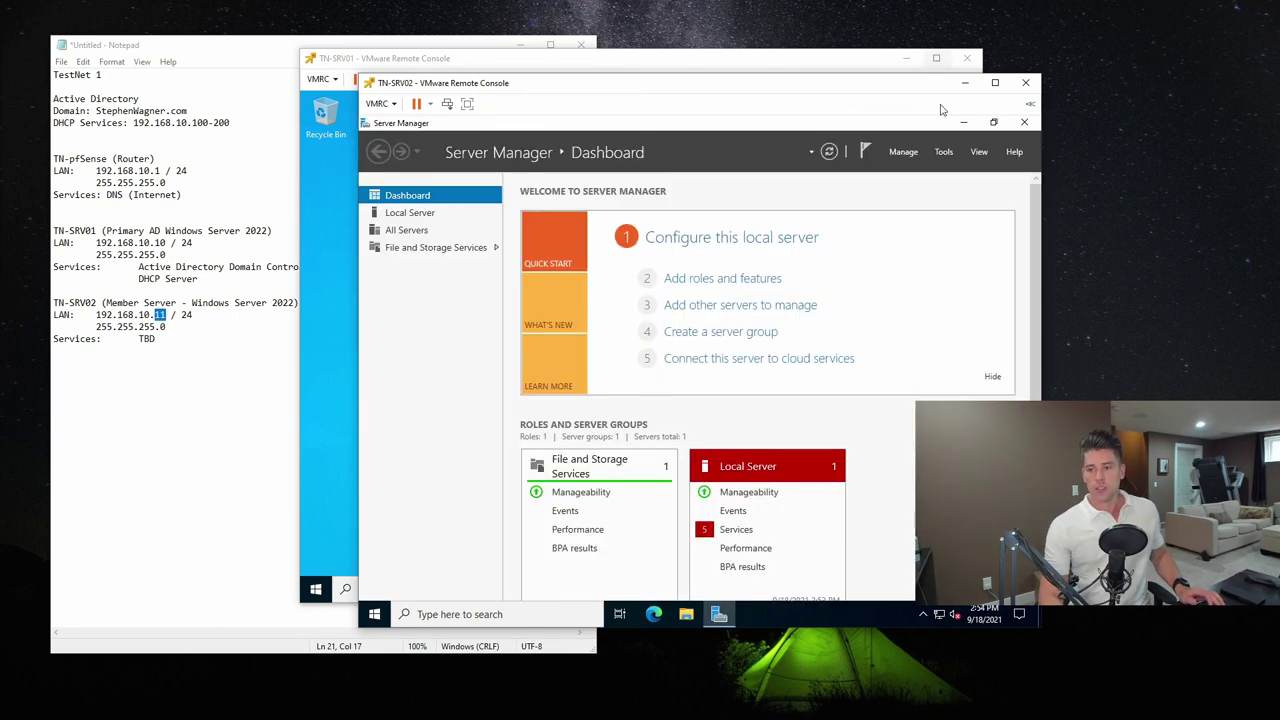
Set Server Manager Properties to 'Do not start at logon'
click(903, 151)
click(952, 234)
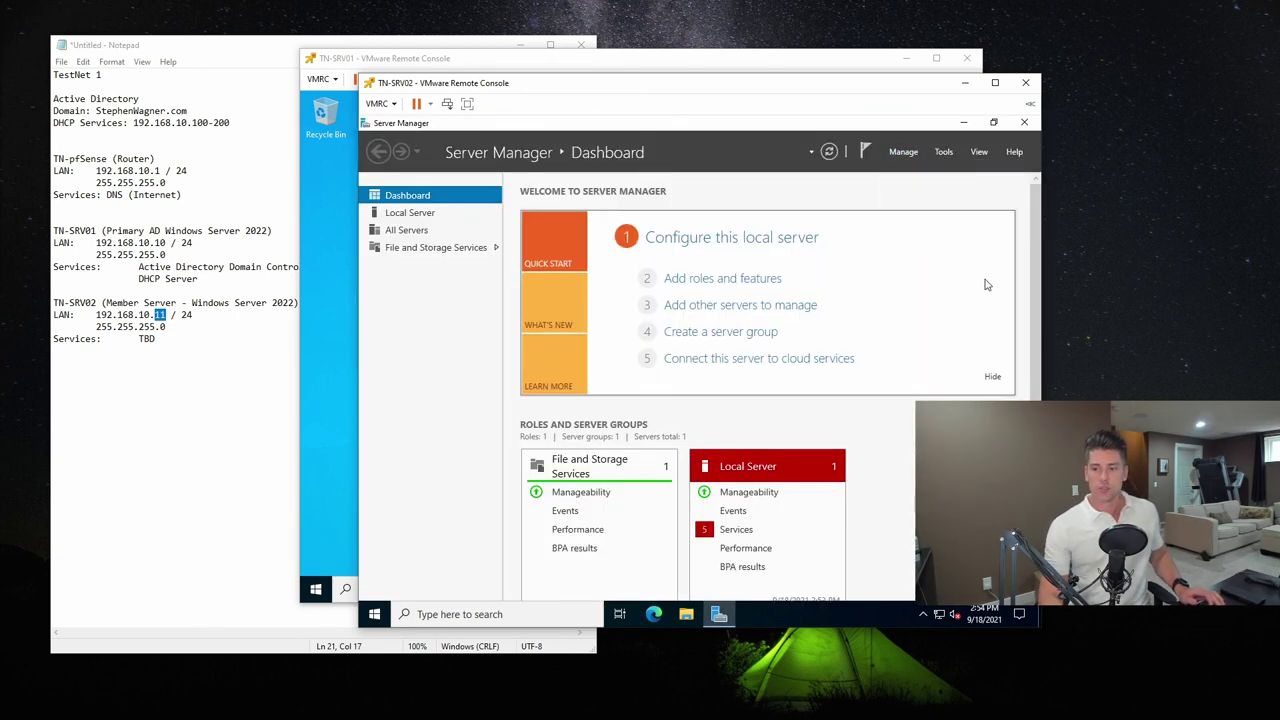
click(548, 390)
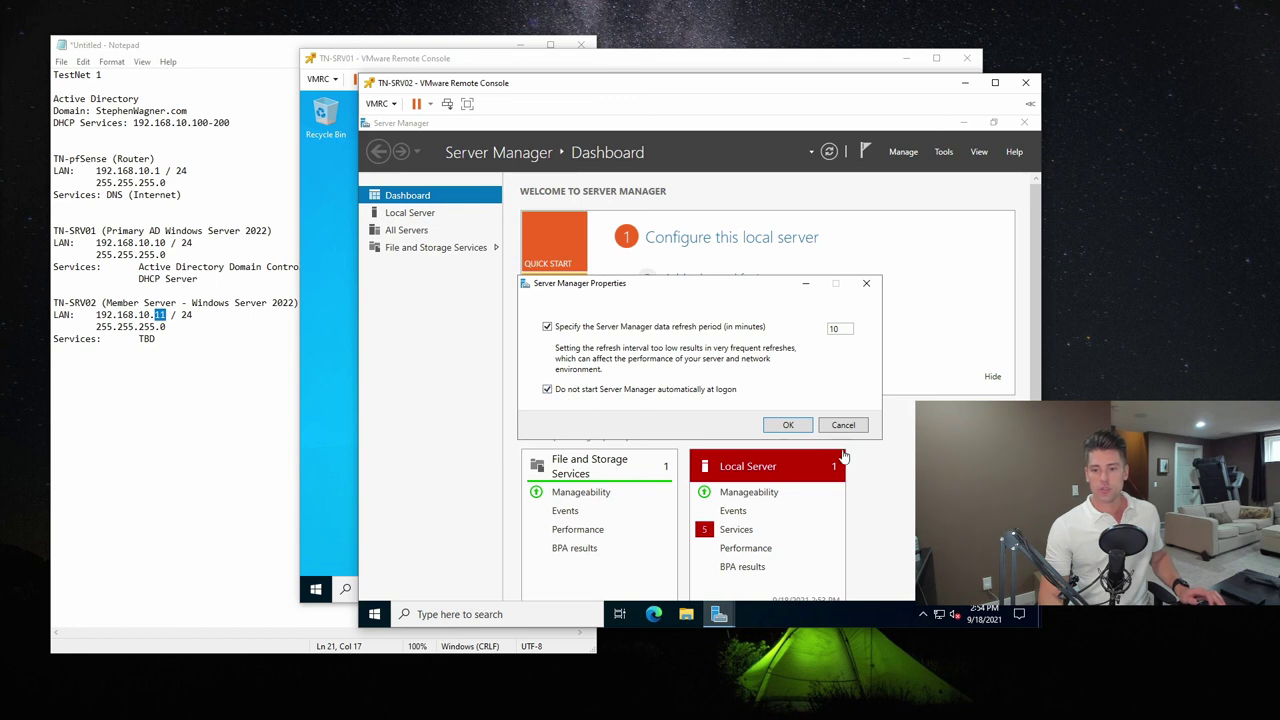
click(791, 425)
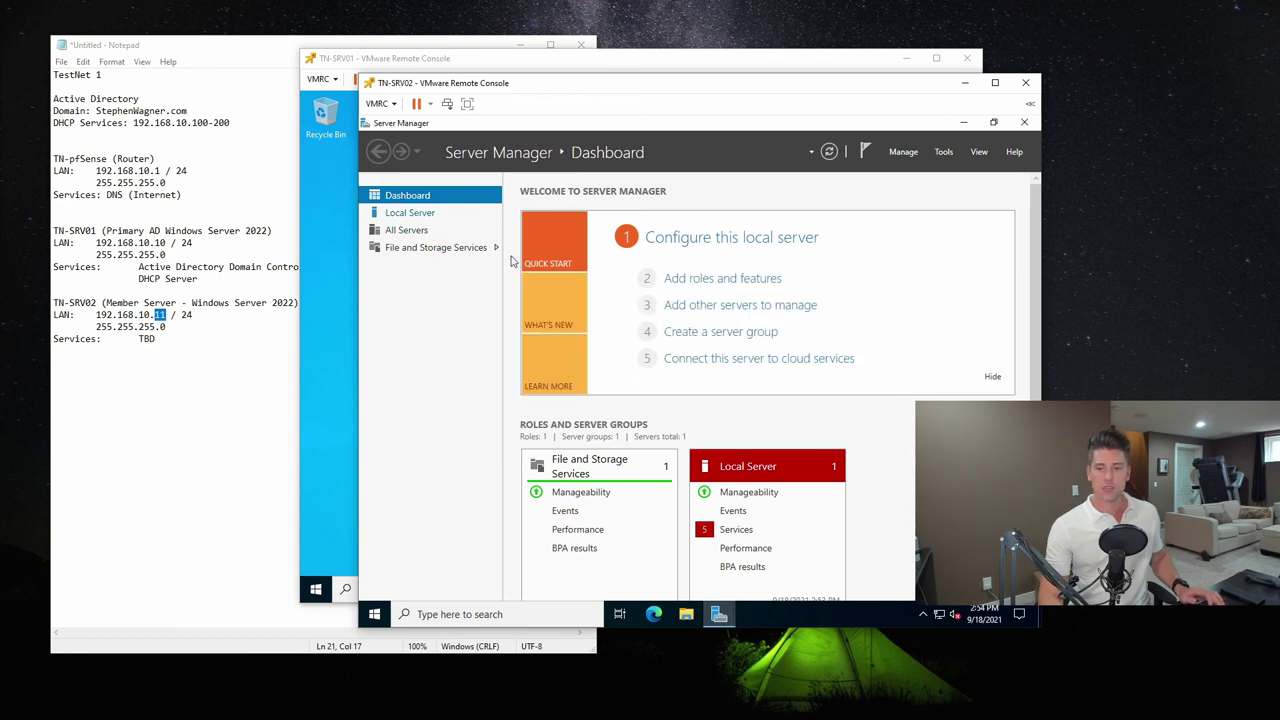
On the Local Server page, turn IE Enhanced Security Configuration off for users
click(415, 213)
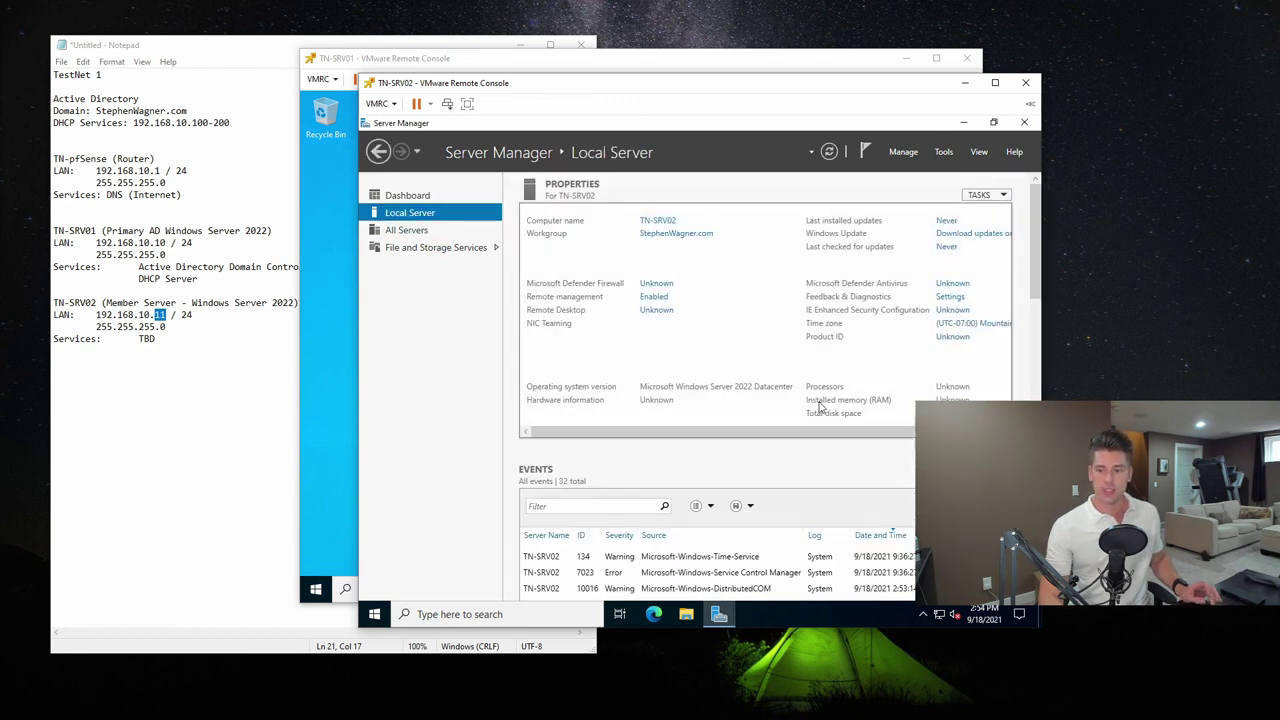
click(951, 311)
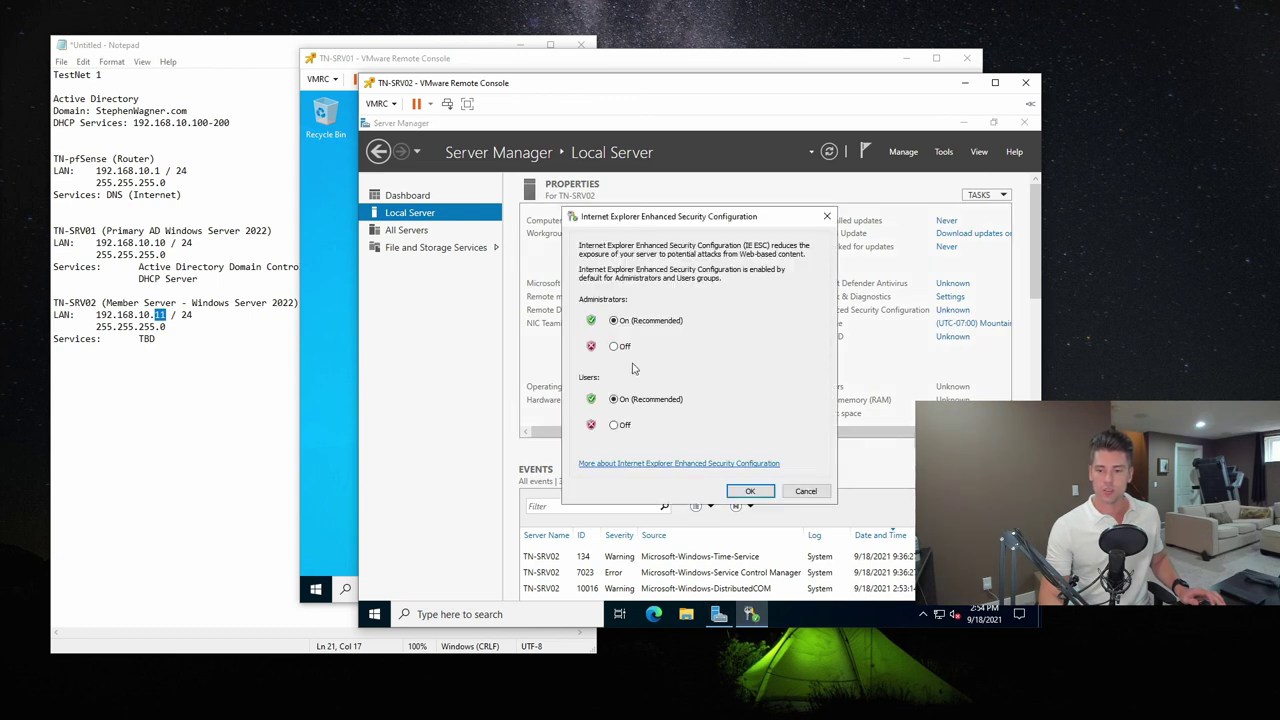
click(622, 426)
click(750, 491)
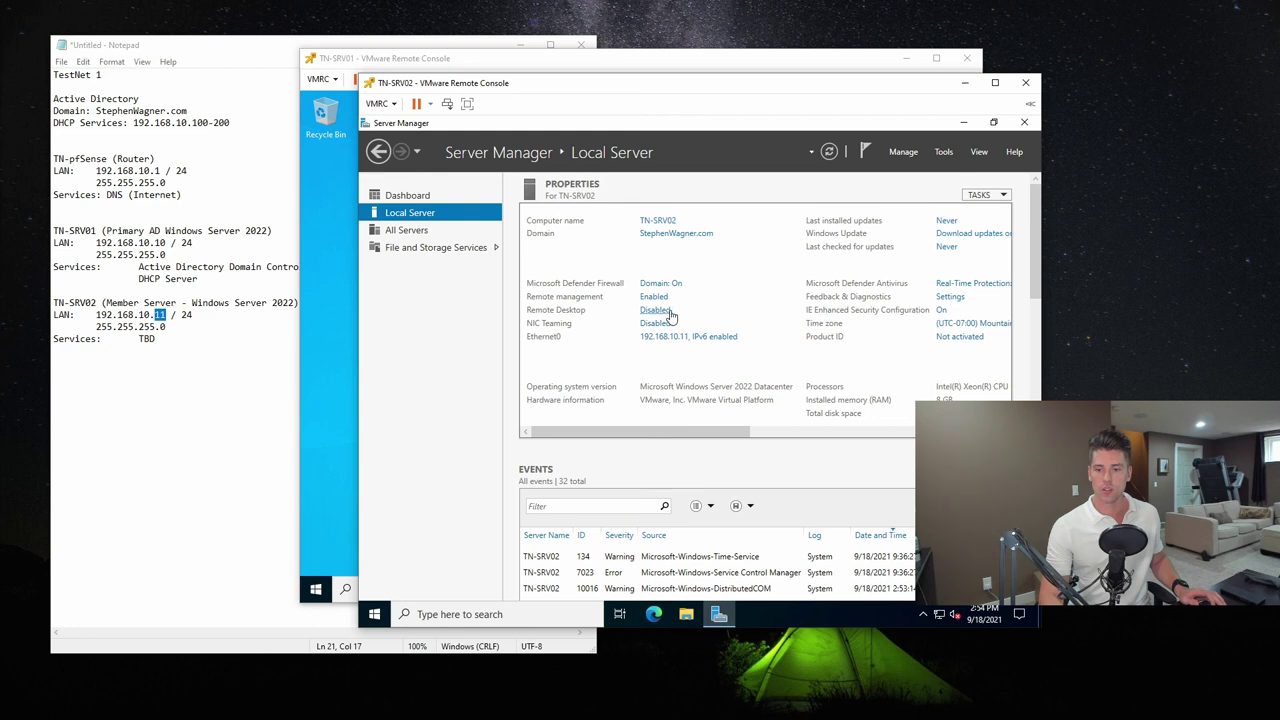
Allow Remote Desktop connections without requiring Network Level Authentication, and apply
click(655, 310)
click(502, 373)
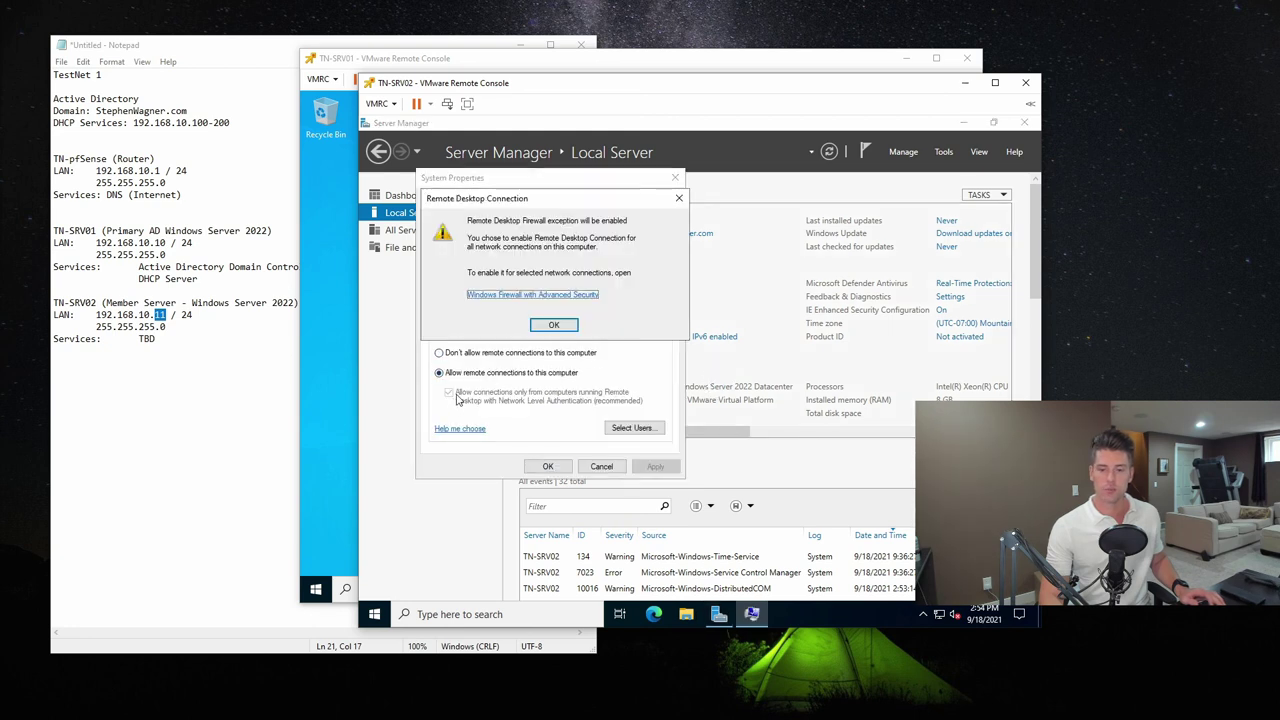
click(560, 329)
click(466, 397)
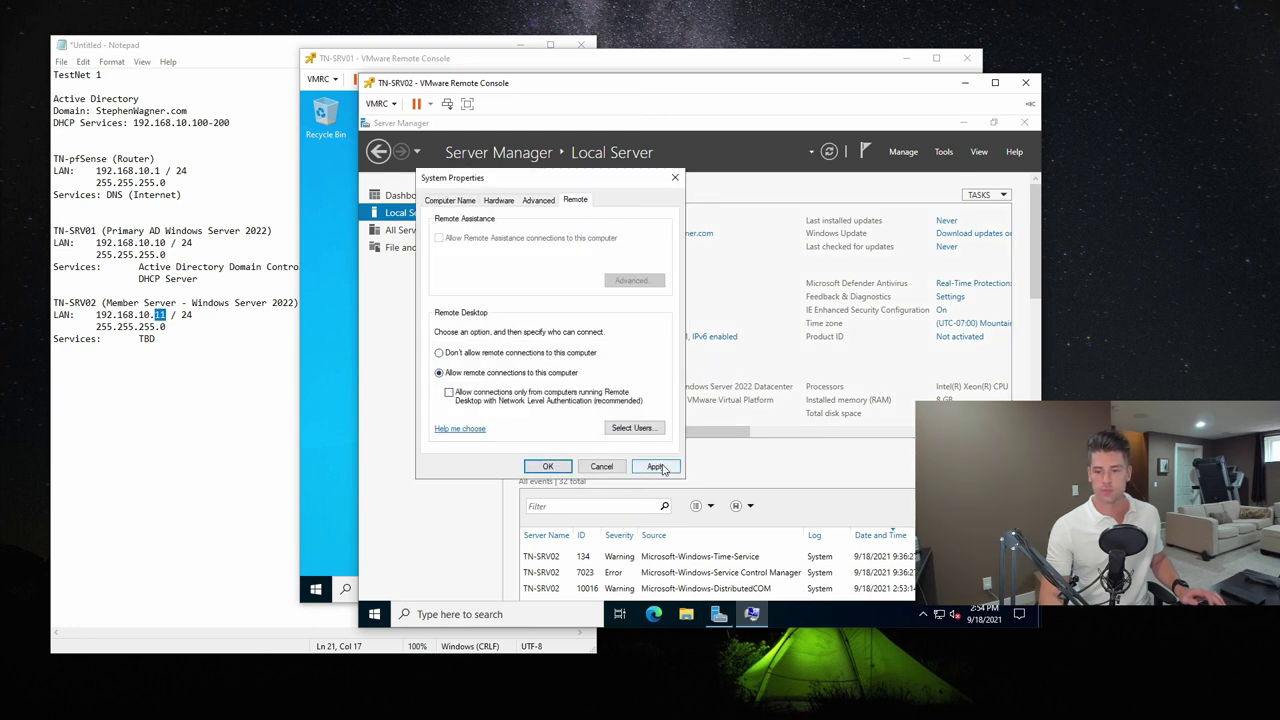
click(655, 466)
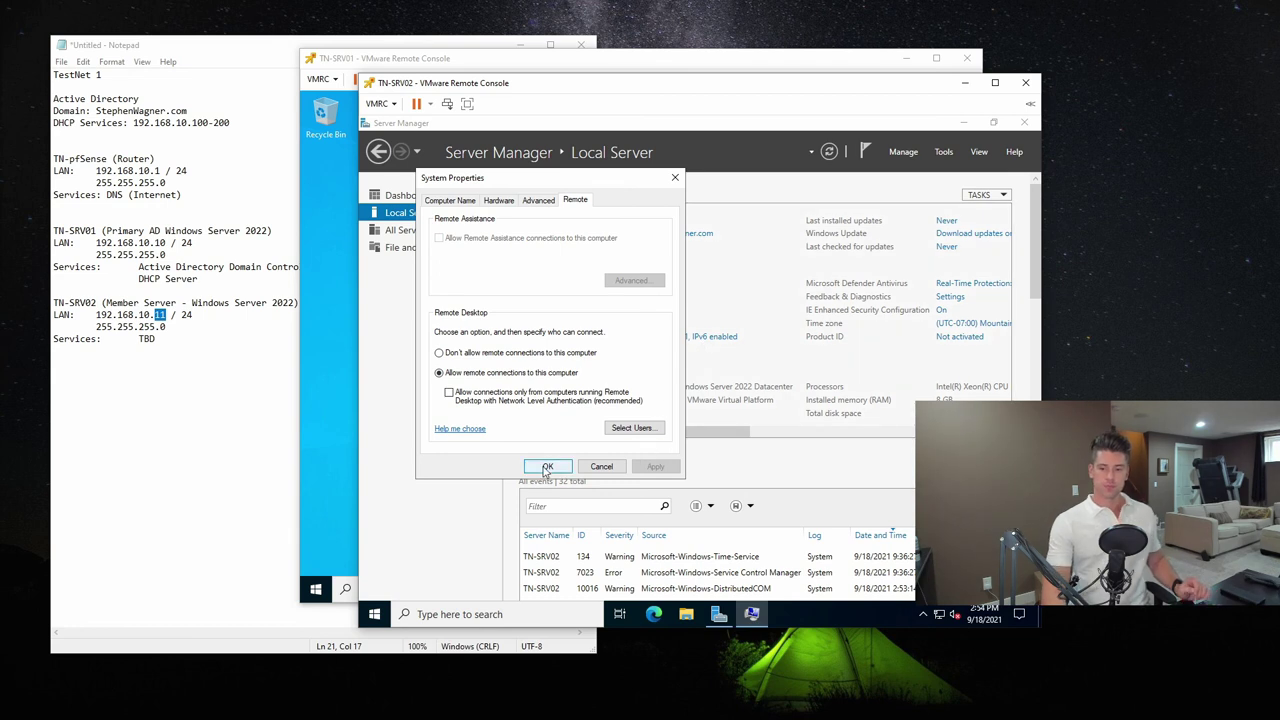
click(547, 468)
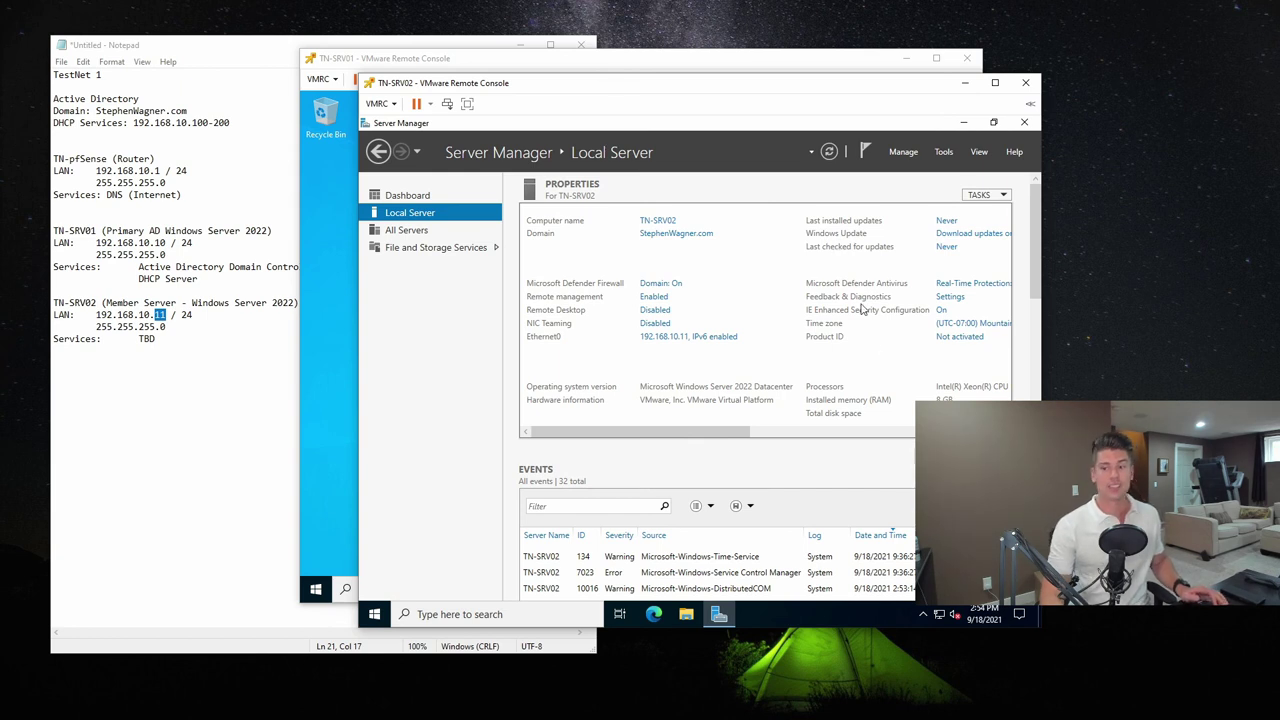
click(902, 152)
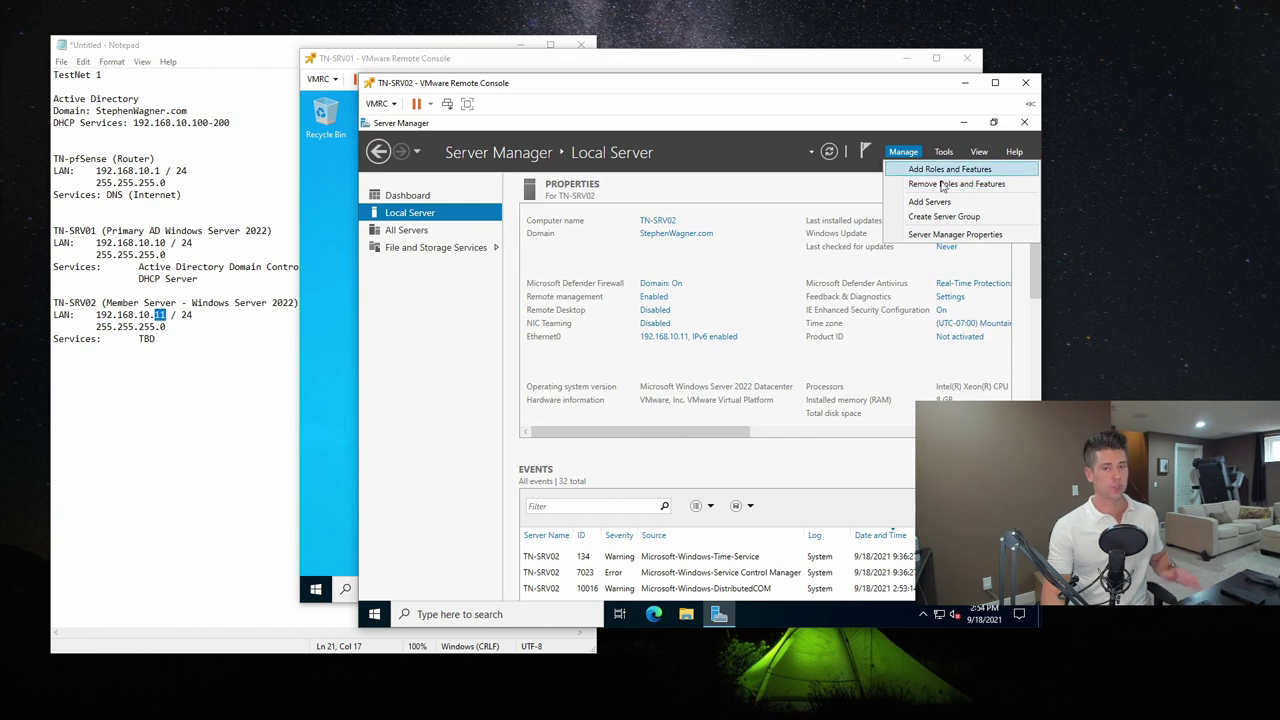
click(726, 150)
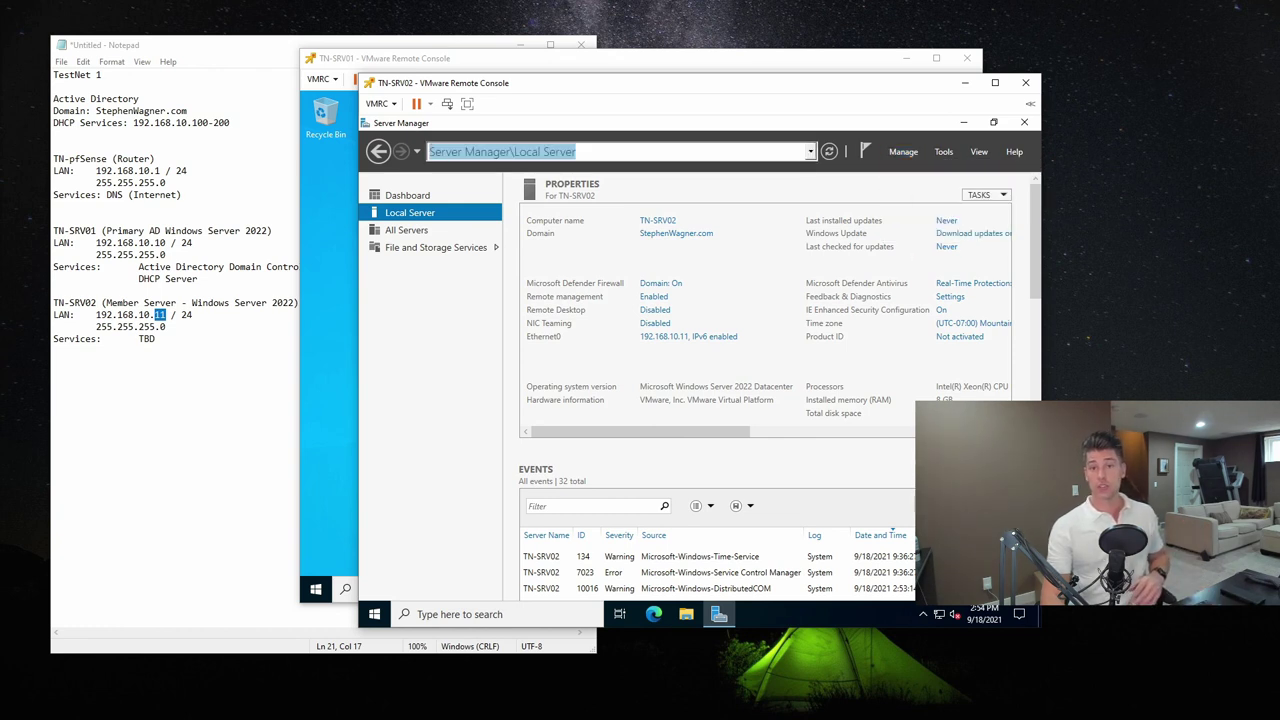